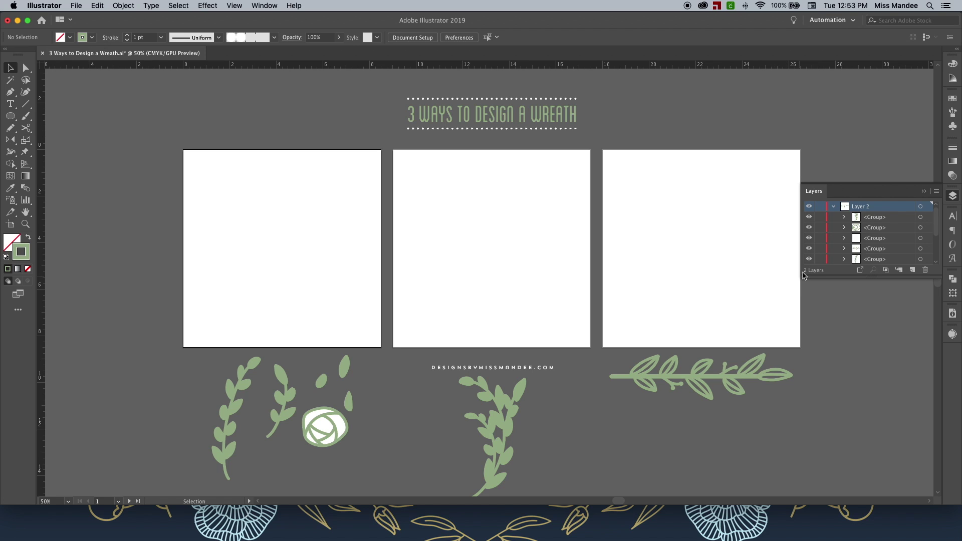
- Group the leaf artwork below the artboards and hide it
left_click_drag(205, 342, 788, 445)
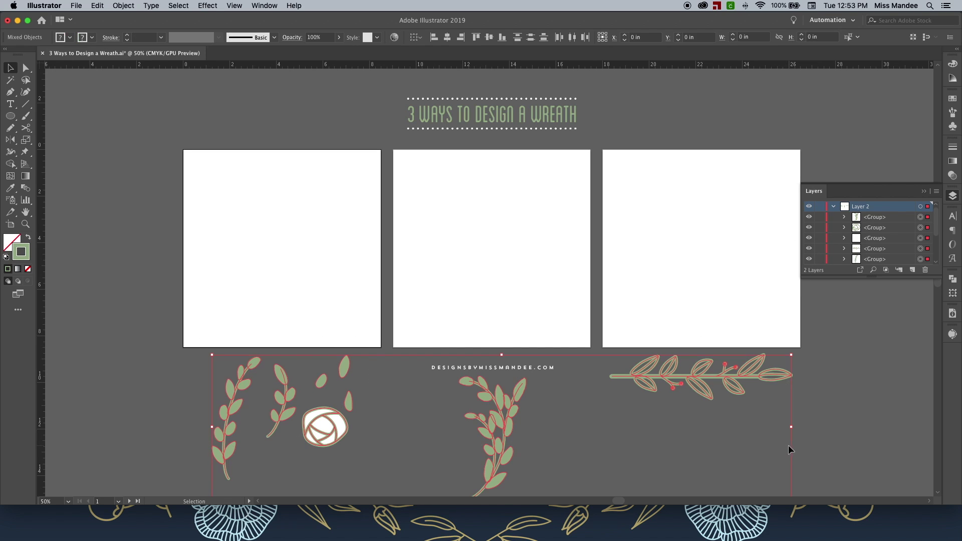
key("super+g")
left_click(809, 216)
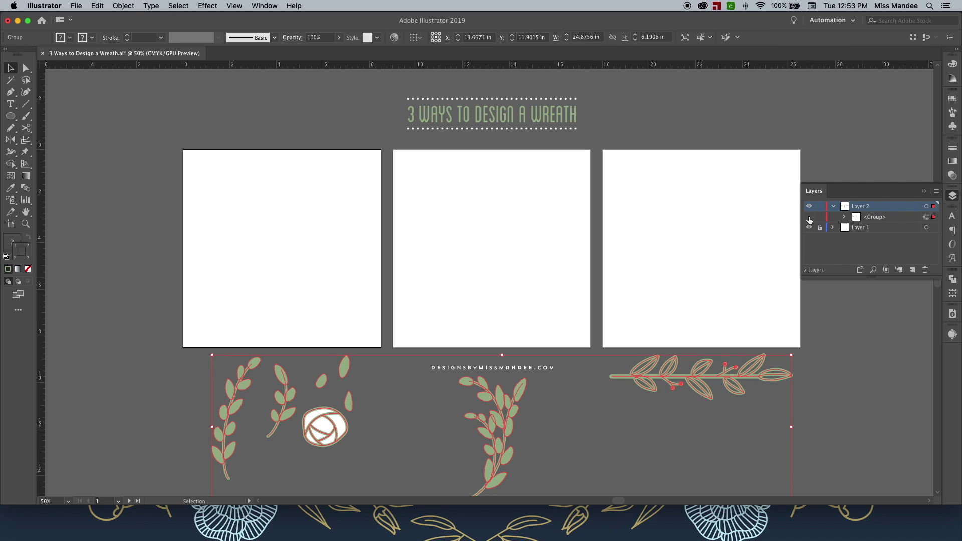
- Draw a black-stroked circle on the first artboard and scale it to 7.1228 in
key("l")
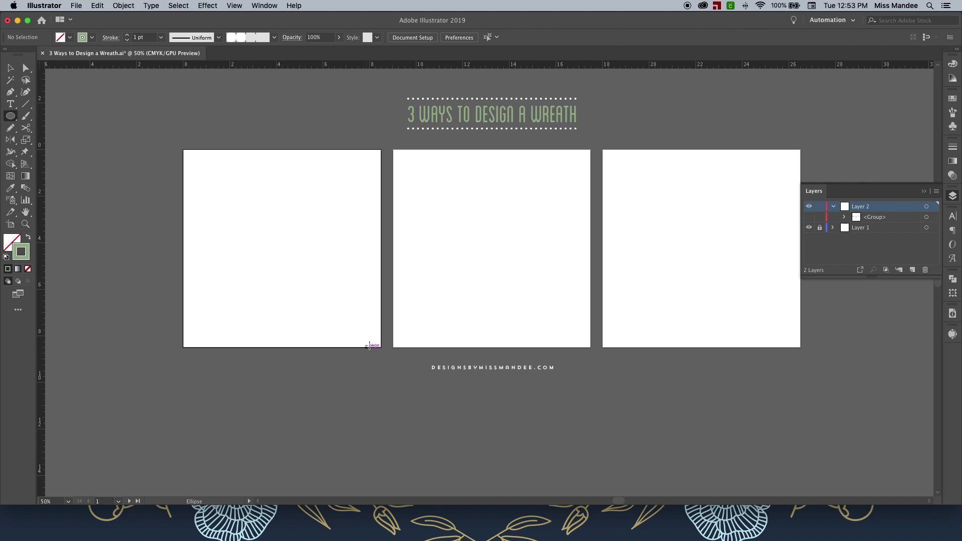
left_click_drag(183, 149, 382, 323)
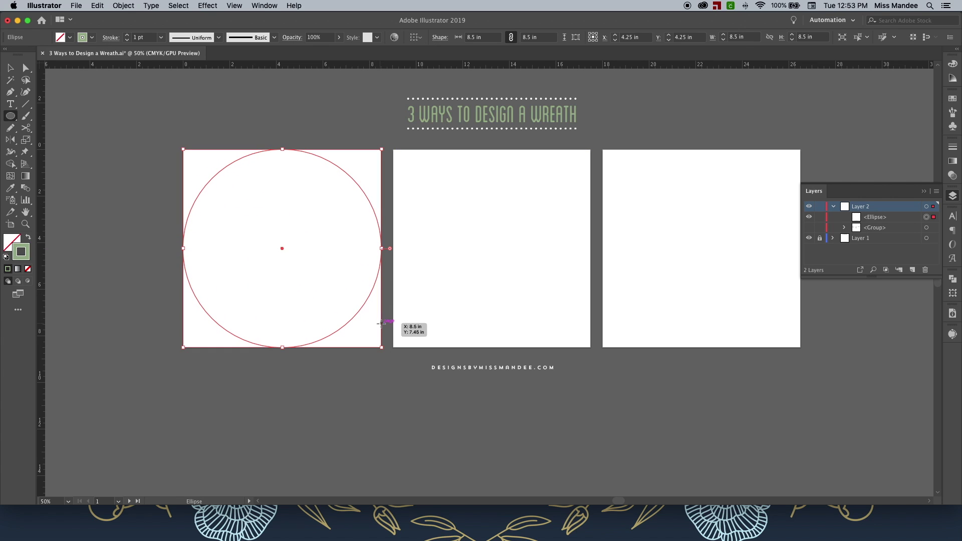
key("d")
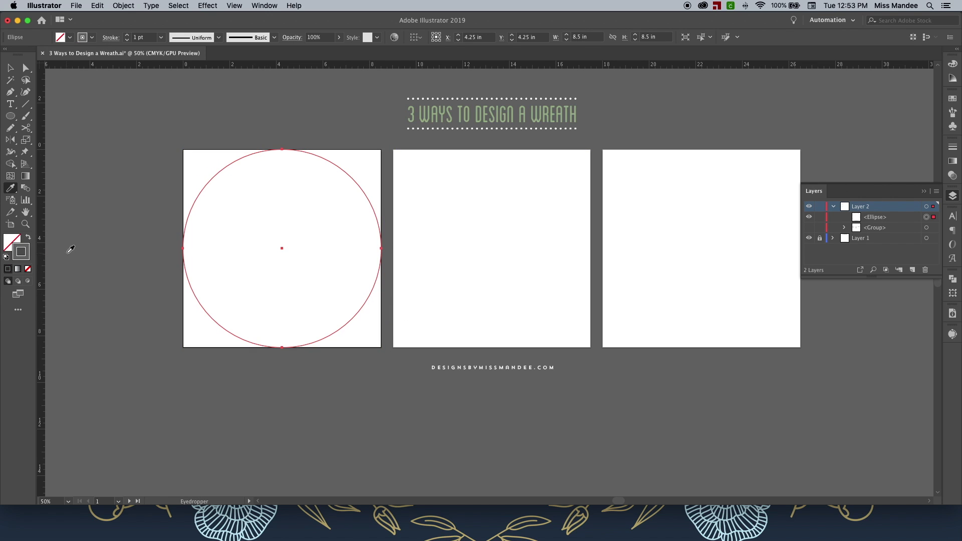
key("v")
left_click_drag(283, 149, 283, 165)
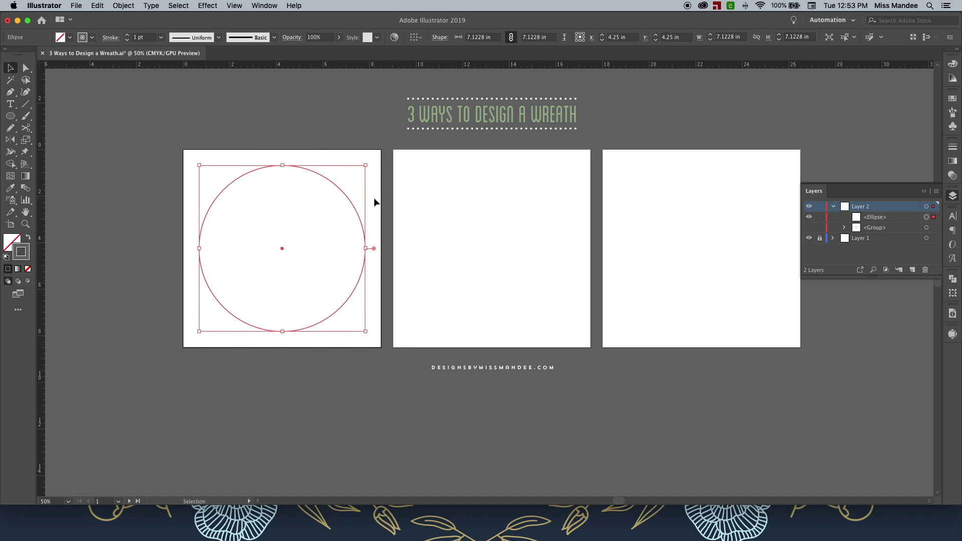
left_click(9, 119)
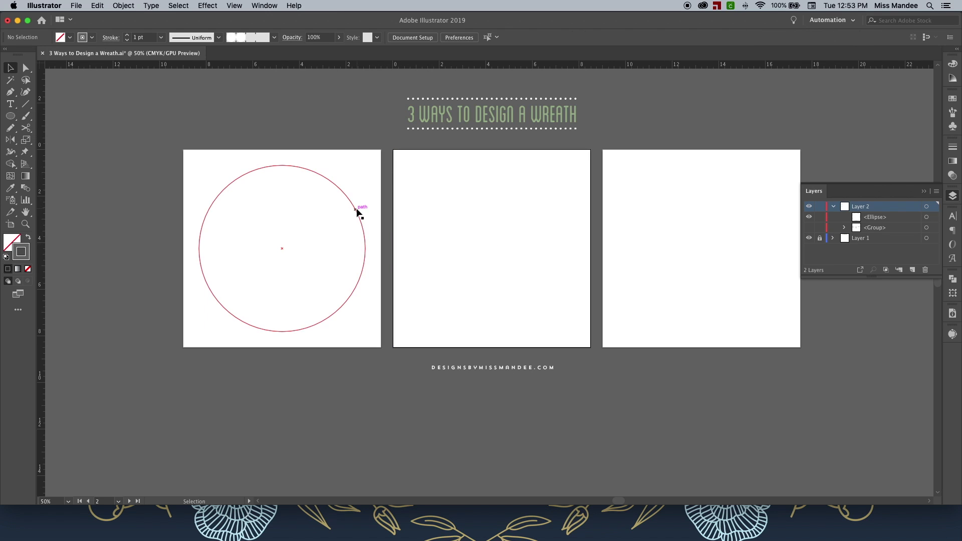
- Alt-drag copies of the circle onto the second and third artboards
key("a")
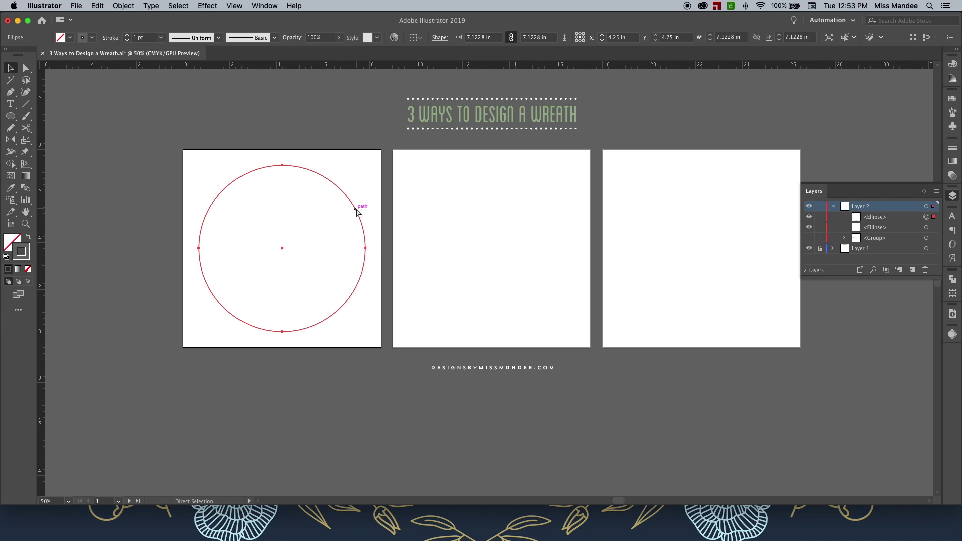
key("v")
left_click_drag(365, 208, 563, 232)
key("a")
key("super+equal")
key("super+equal")
key("super+equal")
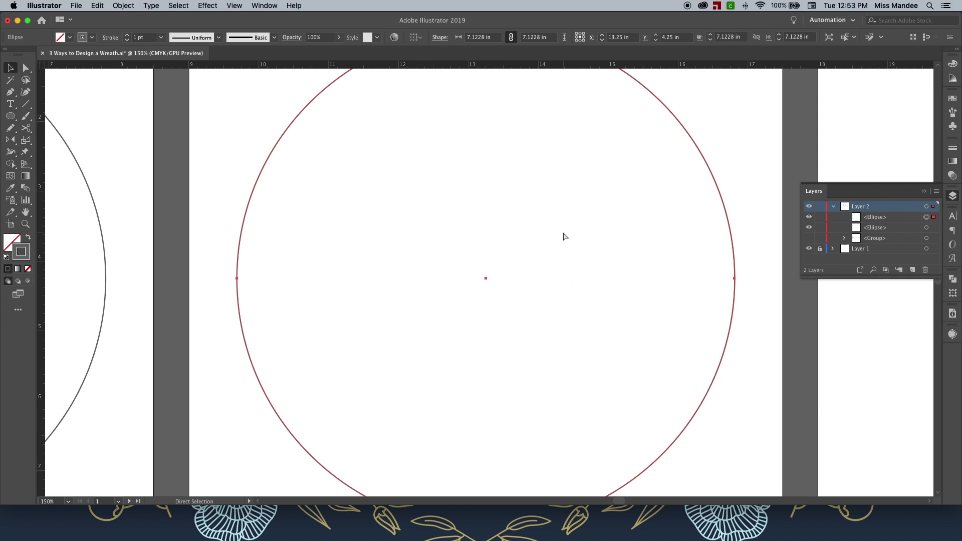
key("v")
key("super+z")
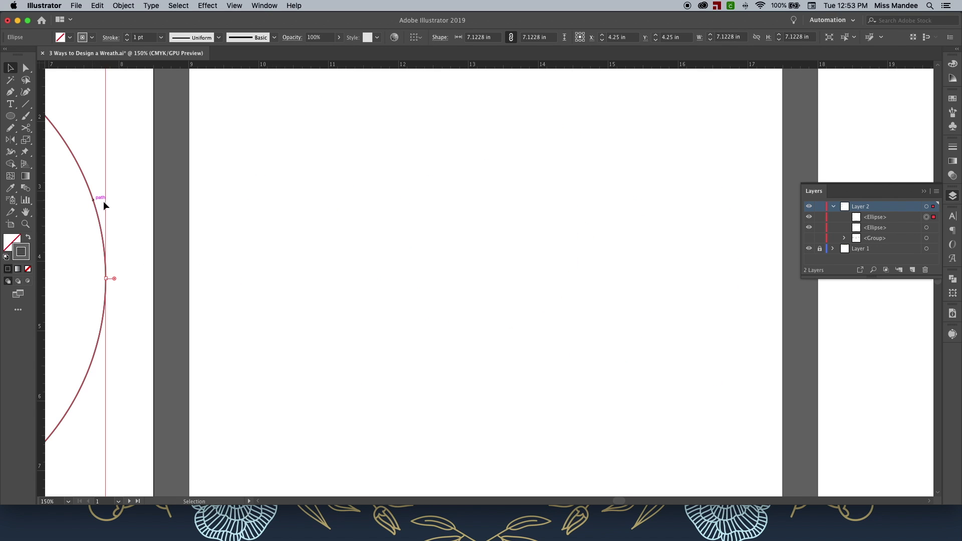
left_click_drag(103, 200, 724, 283)
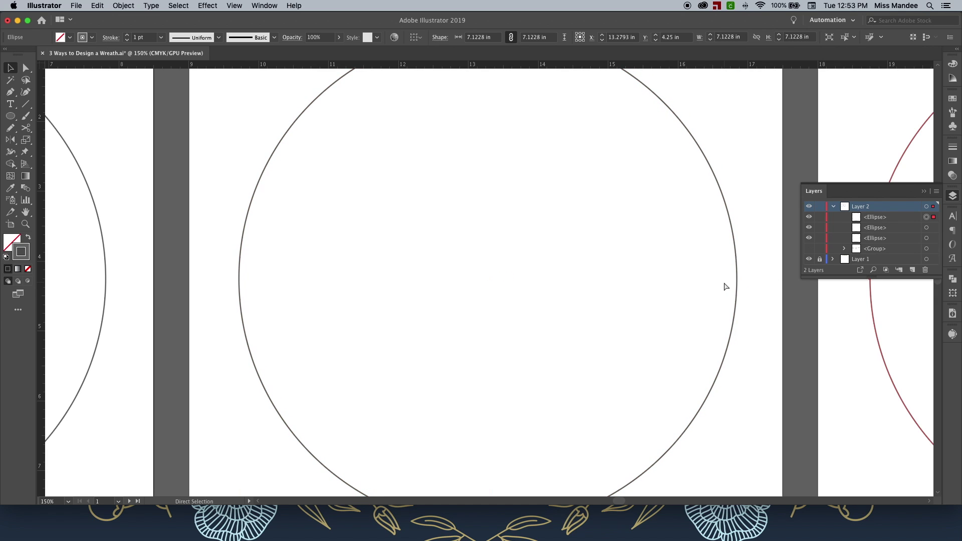
- Zoom out to all three artboards, deselect, and show the leaf artwork again
key("super+minus")
key("super+minus")
key("v")
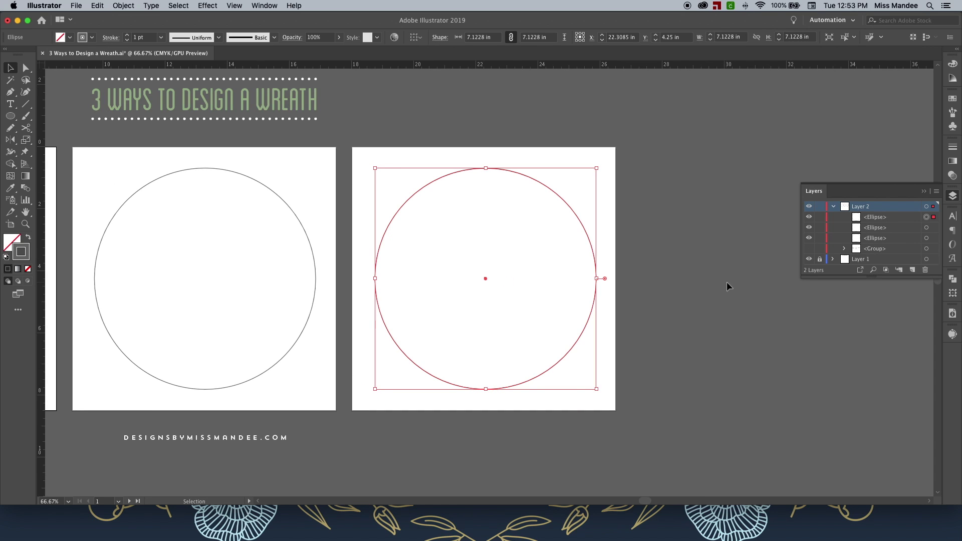
scroll(667, 306, "left", 5)
left_click(606, 328)
left_click(808, 248)
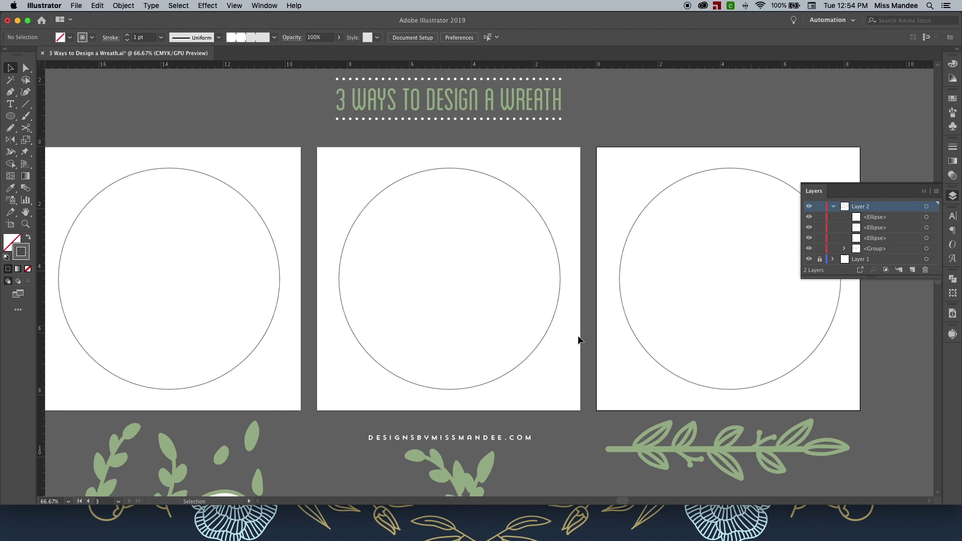
- Make the first artboard active and fit it, slightly zoomed out, in the window
key("super+minus")
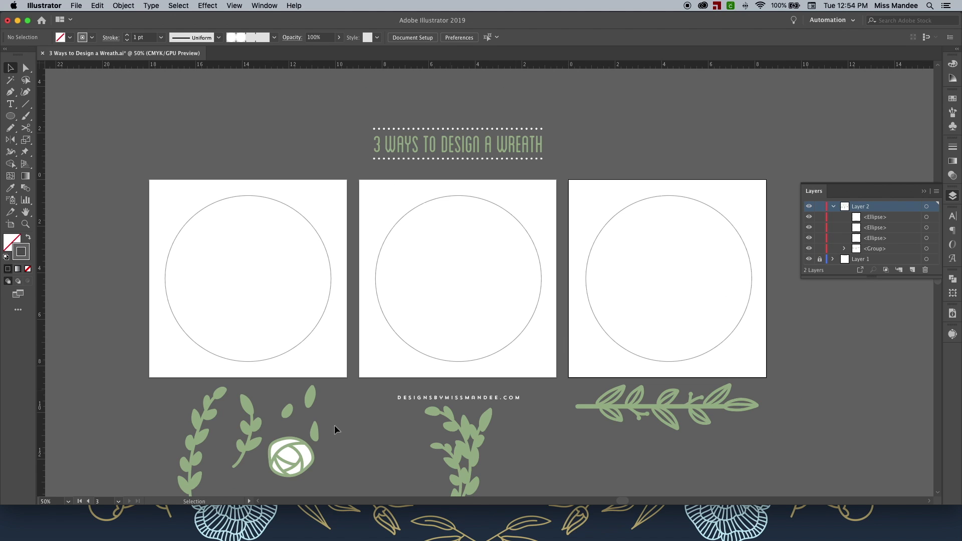
scroll(331, 417, "down", 1)
scroll(261, 327, "left", 5)
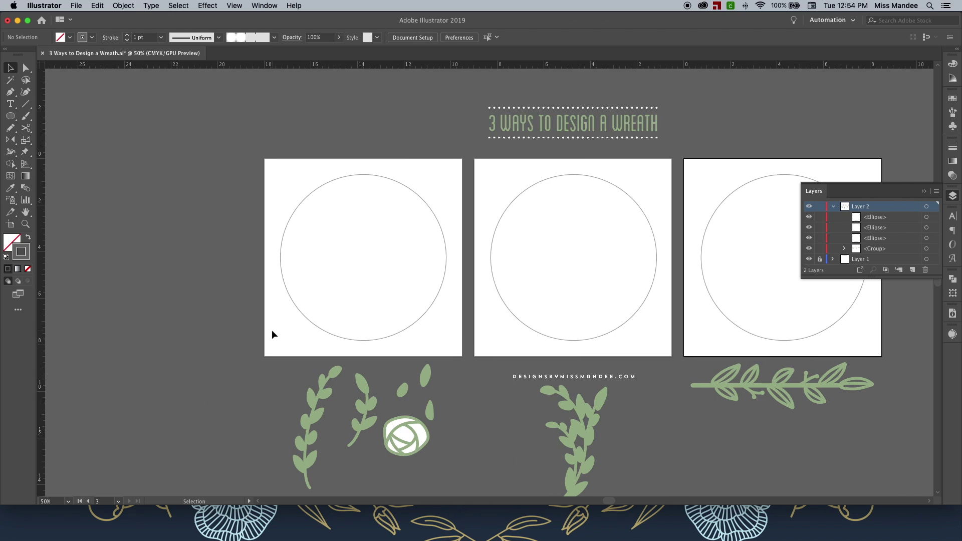
left_click(277, 332)
key("super+0")
key("super+minus")
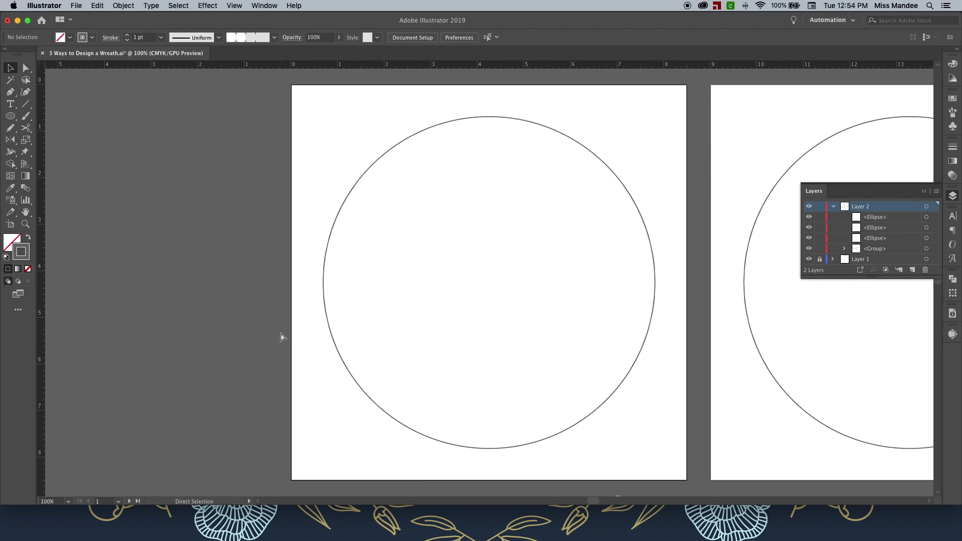
key("super+minus")
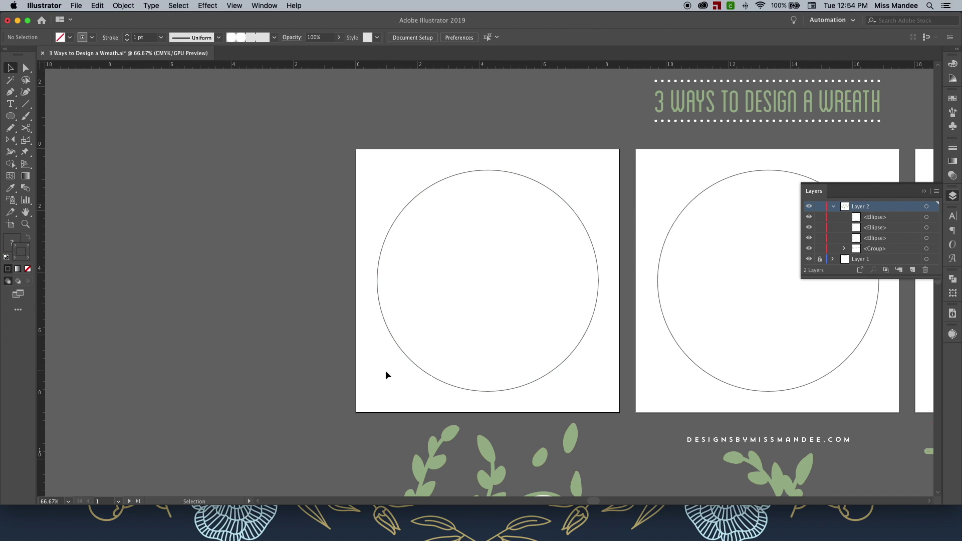
- Sample the leaf stem's 8 pt green stroke and pencil a looping ring around the circle
key("n")
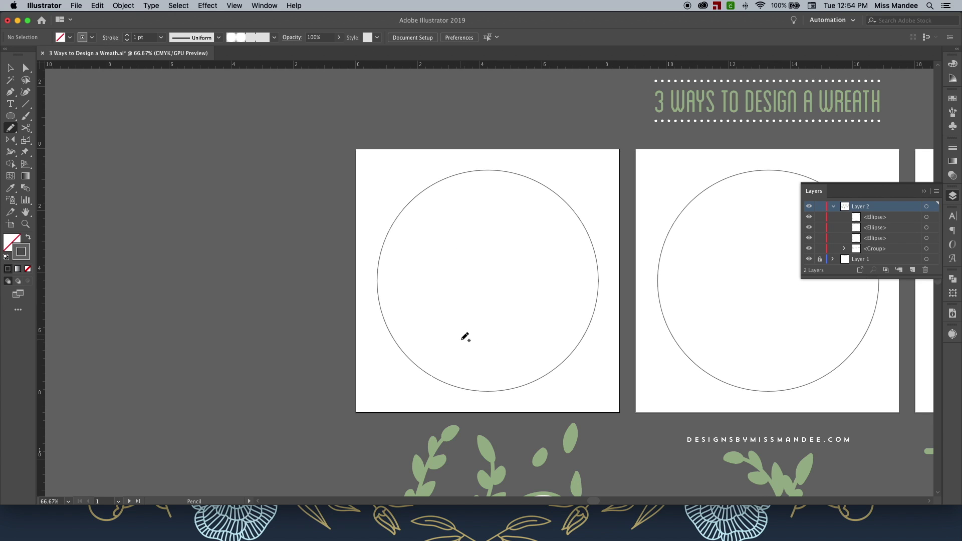
key("i")
left_click(443, 439)
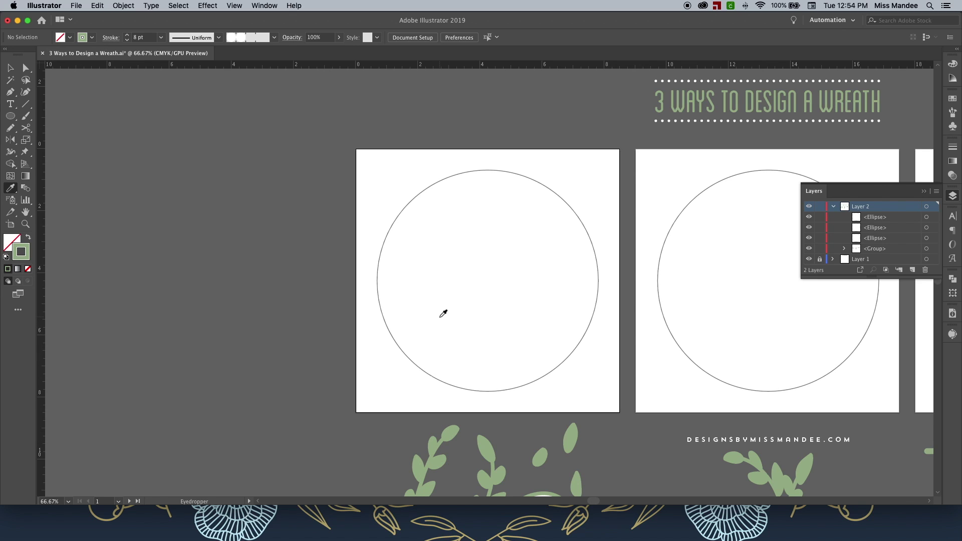
key("n")
mouse_move(398, 216)
left_mouse_down()
mouse_move(451, 183)
mouse_move(487, 177)
mouse_move(546, 192)
mouse_move(583, 224)
mouse_move(594, 259)
mouse_move(585, 347)
mouse_move(589, 340)
mouse_move(525, 384)
mouse_move(480, 387)
mouse_move(429, 379)
mouse_move(395, 352)
mouse_move(386, 292)
mouse_move(401, 212)
mouse_move(423, 182)
mouse_move(478, 170)
mouse_move(545, 187)
mouse_move(583, 223)
mouse_move(596, 285)
mouse_move(581, 356)
mouse_move(540, 381)
mouse_move(486, 391)
mouse_move(430, 377)
mouse_move(394, 350)
mouse_move(381, 321)
mouse_move(384, 249)
mouse_move(404, 211)
mouse_move(446, 187)
mouse_move(509, 180)
mouse_move(568, 198)
mouse_move(594, 223)
mouse_move(584, 350)
mouse_move(549, 380)
mouse_move(455, 395)
mouse_move(407, 381)
mouse_move(375, 339)
mouse_move(383, 264)
mouse_move(403, 210)
mouse_move(438, 181)
mouse_move(502, 176)
mouse_move(551, 189)
mouse_move(580, 218)
mouse_move(600, 334)
mouse_move(551, 385)
mouse_move(515, 390)
mouse_move(447, 363)
mouse_move(399, 323)
mouse_move(386, 291)
mouse_move(394, 214)
mouse_move(419, 196)
mouse_move(479, 182)
mouse_move(546, 190)
mouse_move(591, 222)
mouse_move(604, 290)
left_mouse_up()
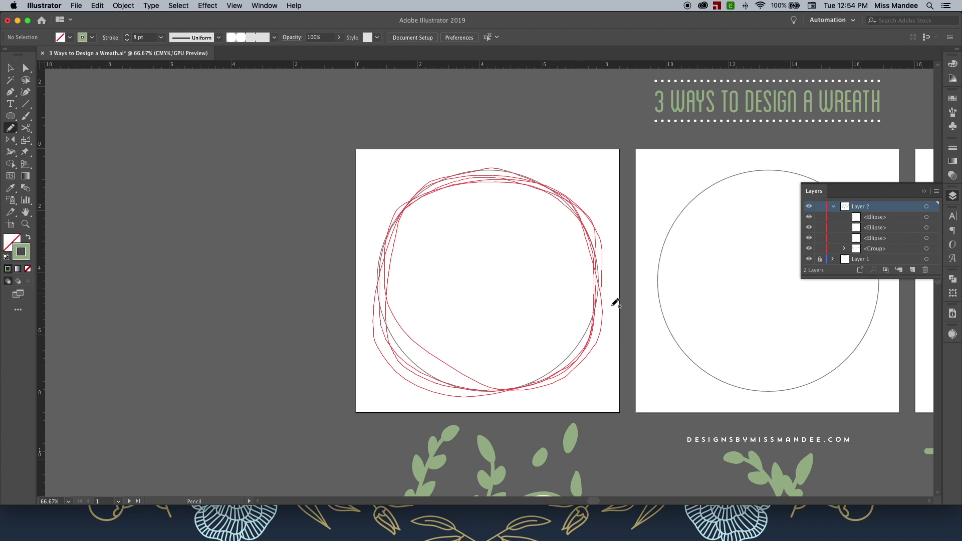
- Delete the sketched ring
key("v")
left_click(613, 344)
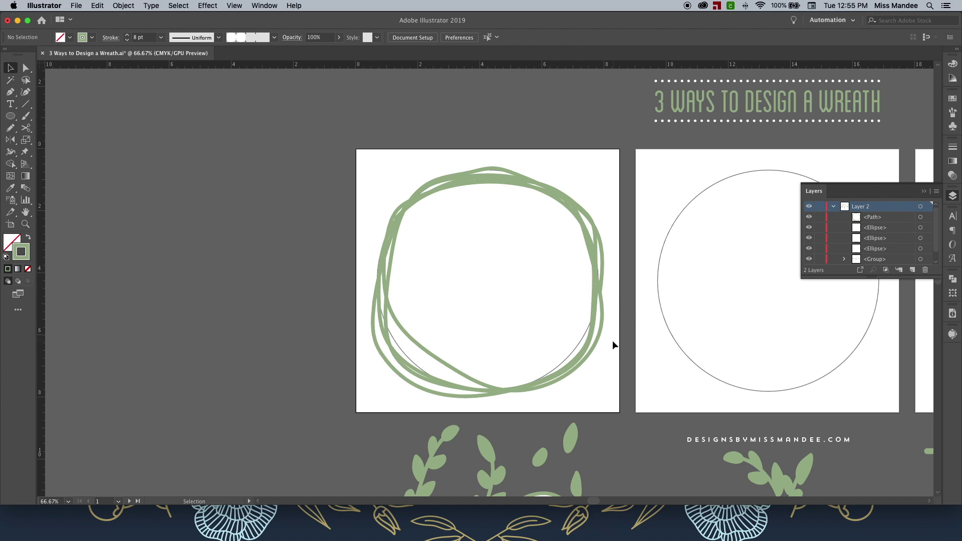
left_click(596, 279)
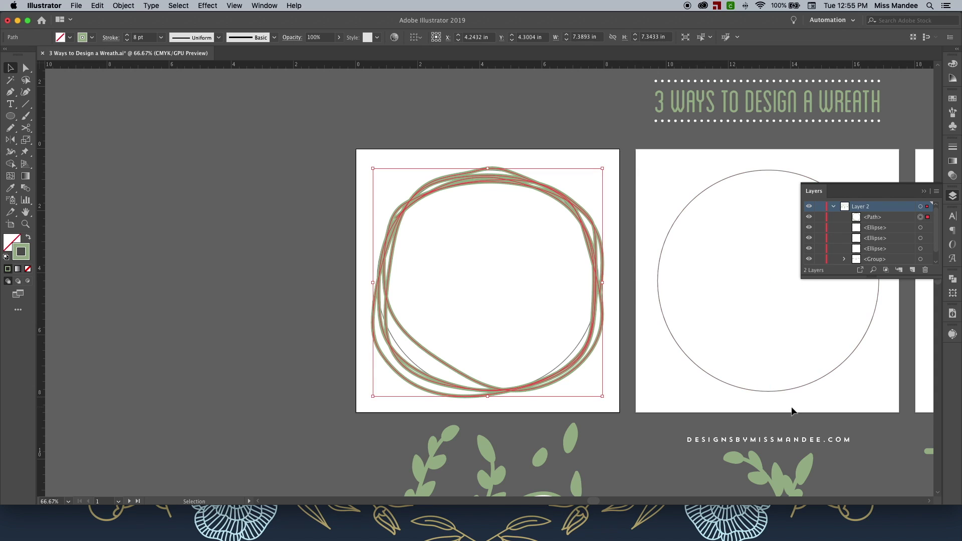
key("Delete")
- Redraw a double-loop green ring around the first circle and adjust an anchor
key("n")
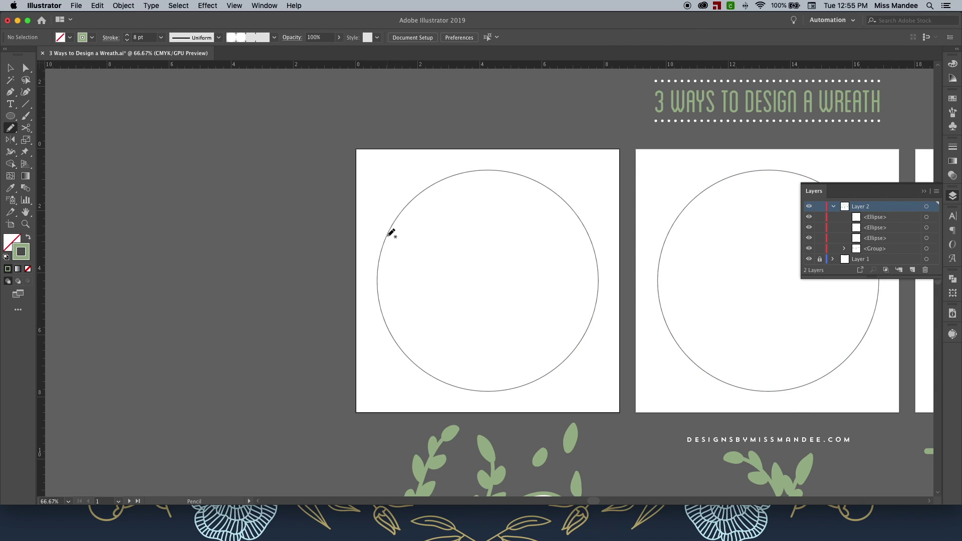
mouse_move(386, 236)
left_mouse_down()
mouse_move(394, 217)
mouse_move(437, 185)
mouse_move(484, 176)
mouse_move(543, 186)
mouse_move(574, 208)
mouse_move(587, 240)
mouse_move(588, 340)
mouse_move(566, 369)
mouse_move(521, 389)
mouse_move(465, 390)
mouse_move(421, 372)
mouse_move(383, 320)
mouse_move(380, 258)
mouse_move(424, 193)
mouse_move(509, 181)
mouse_move(548, 196)
mouse_move(587, 232)
mouse_move(598, 291)
mouse_move(593, 322)
mouse_move(537, 382)
mouse_move(482, 390)
mouse_move(425, 379)
mouse_move(384, 353)
mouse_move(373, 317)
mouse_move(386, 236)
left_mouse_up()
key("a")
left_click(496, 321)
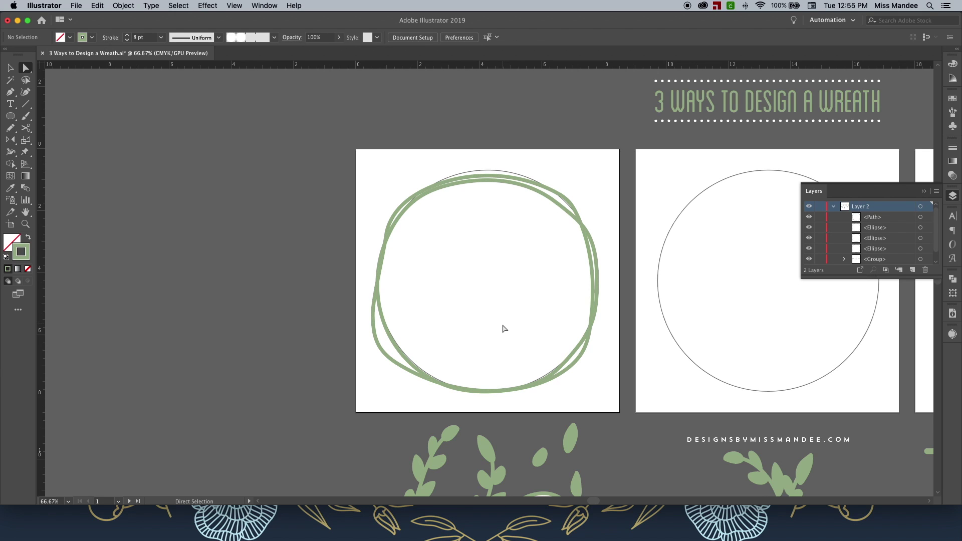
- Rotate the green ring slightly to vary its loops
key("v")
left_click(491, 169)
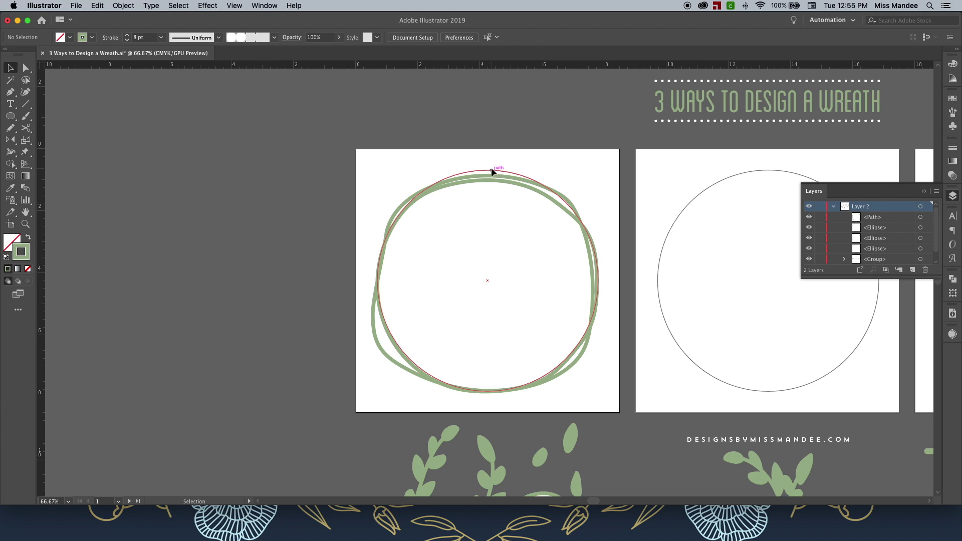
left_click_drag(487, 162, 516, 194)
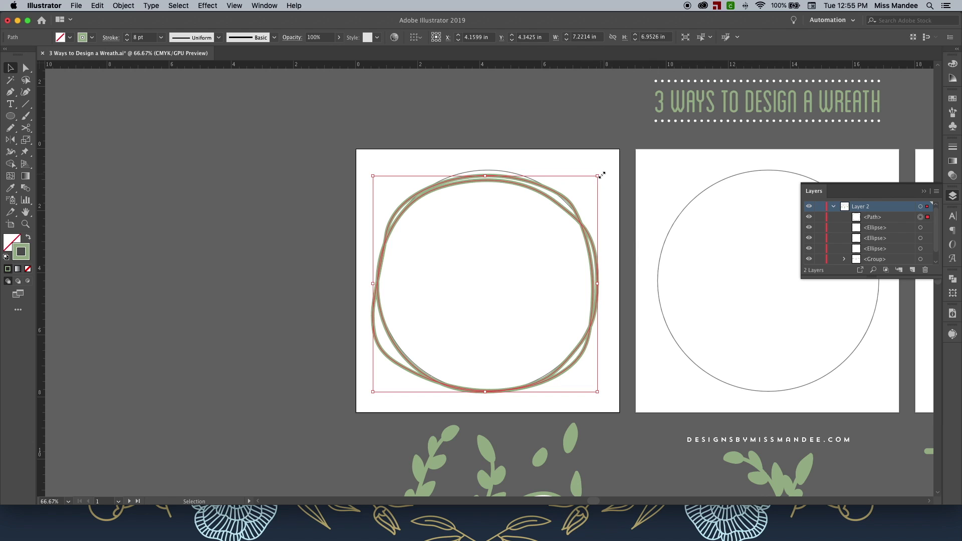
left_click_drag(601, 175, 622, 326)
left_click(636, 240)
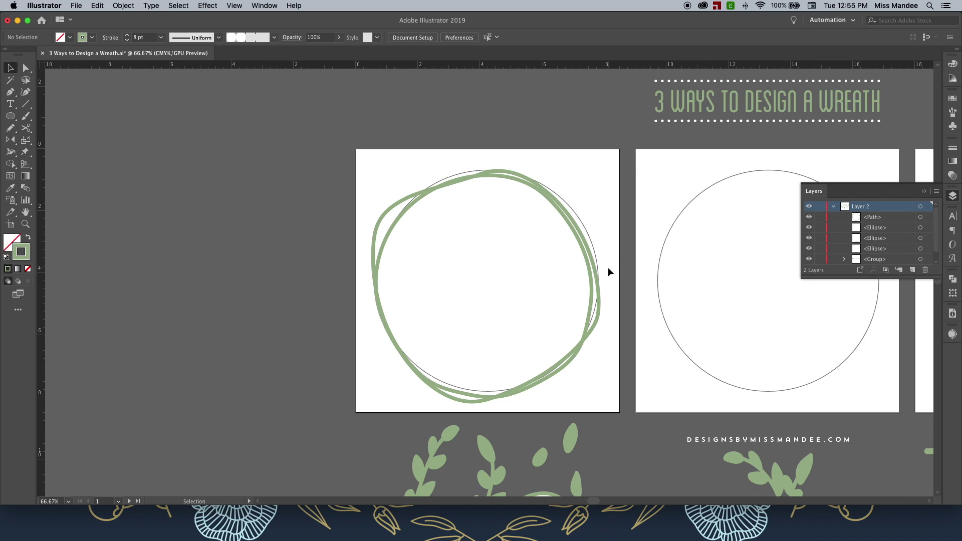
scroll(607, 266, "down", 4)
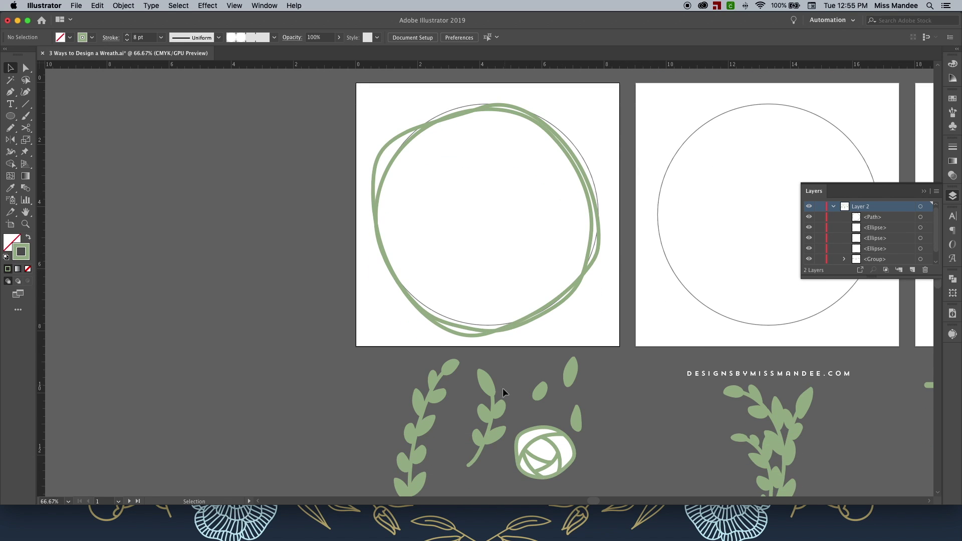
- Ungroup the leaf art and place a scaled, tilted leaf branch on the wreath's left side
left_click(498, 392)
key("shift+super+g")
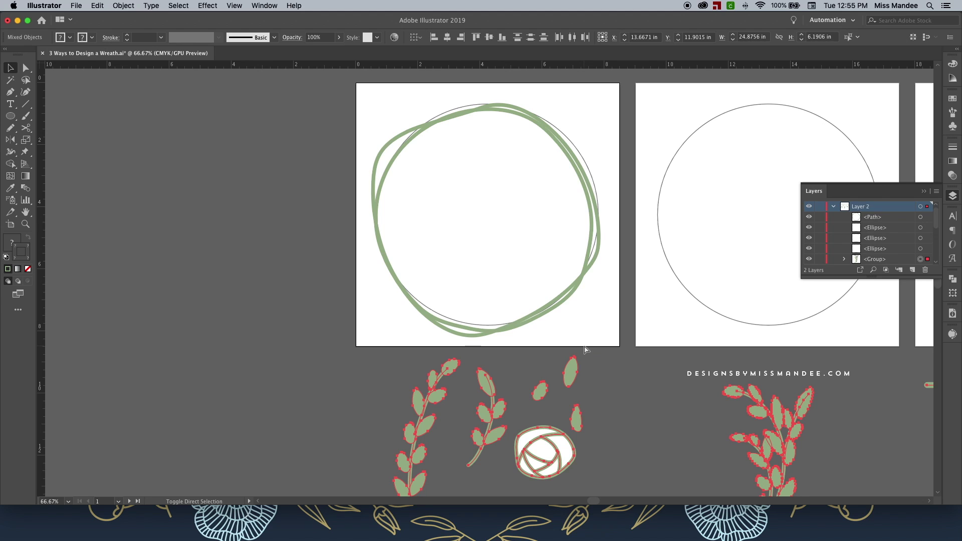
left_click(621, 363)
left_click(437, 386)
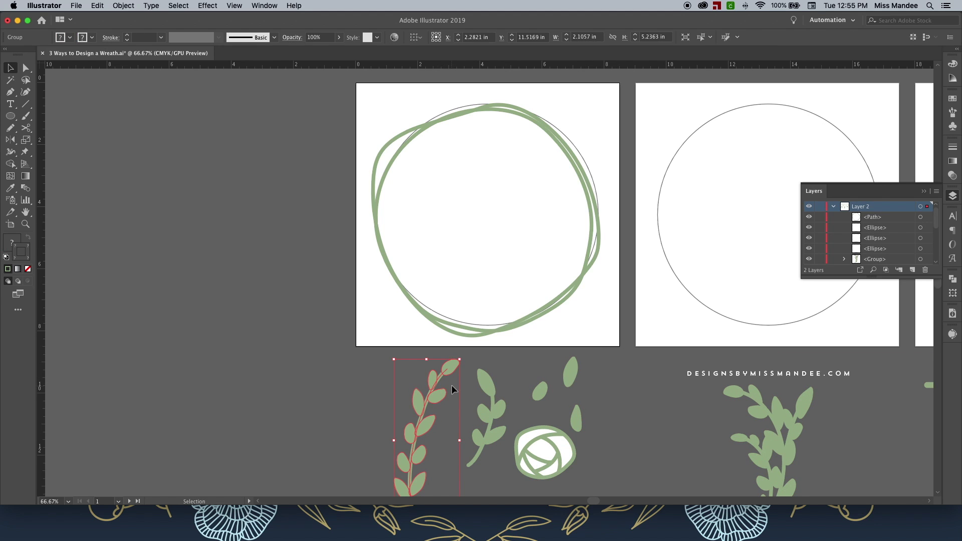
scroll(449, 383, "up", 3)
left_click_drag(449, 384, 393, 260)
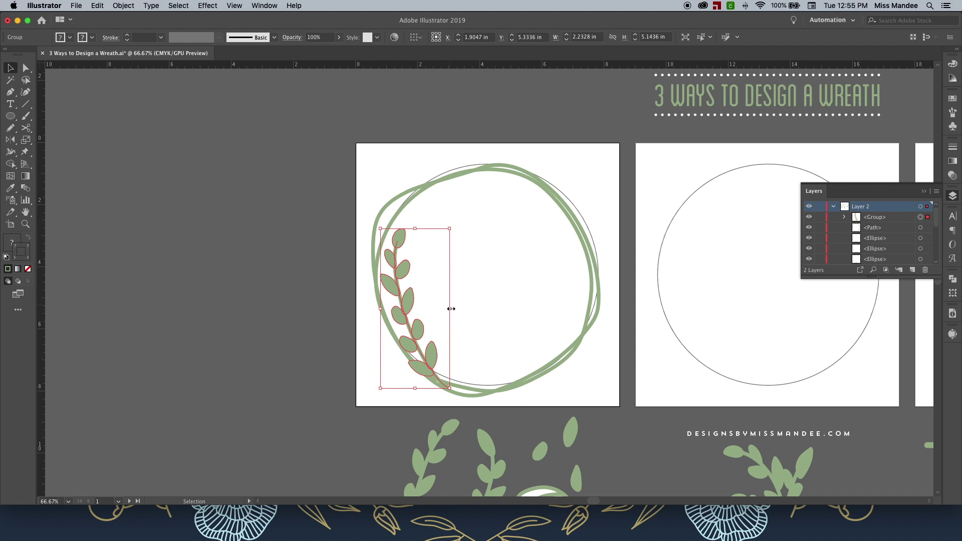
left_click_drag(451, 308, 436, 316)
left_click_drag(435, 247, 444, 256)
left_click(427, 276)
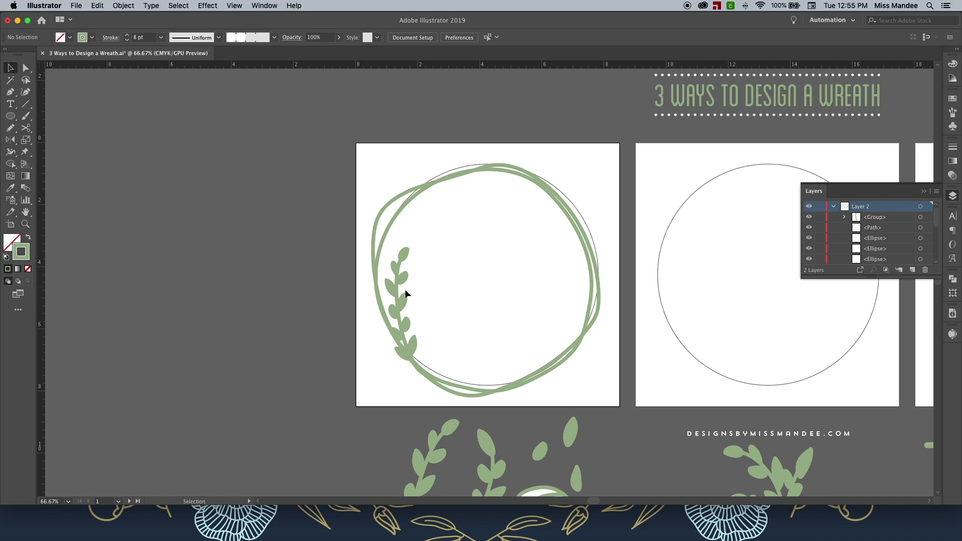
- Copy a sprig, rotate it, and place it across the wreath's bottom
scroll(432, 293, "down", 2)
left_click_drag(493, 441, 512, 311)
left_click_drag(513, 229, 576, 290)
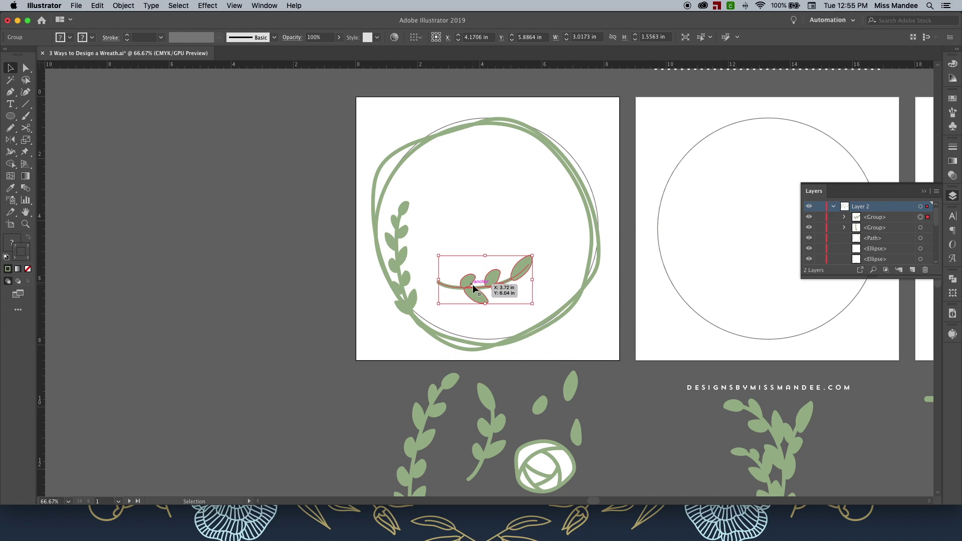
left_click_drag(522, 258, 516, 320)
- Duplicate the bottom sprig, flip, shrink and tilt it along the wreath's top
scroll(533, 327, "up", 3)
key("ctrl+v")
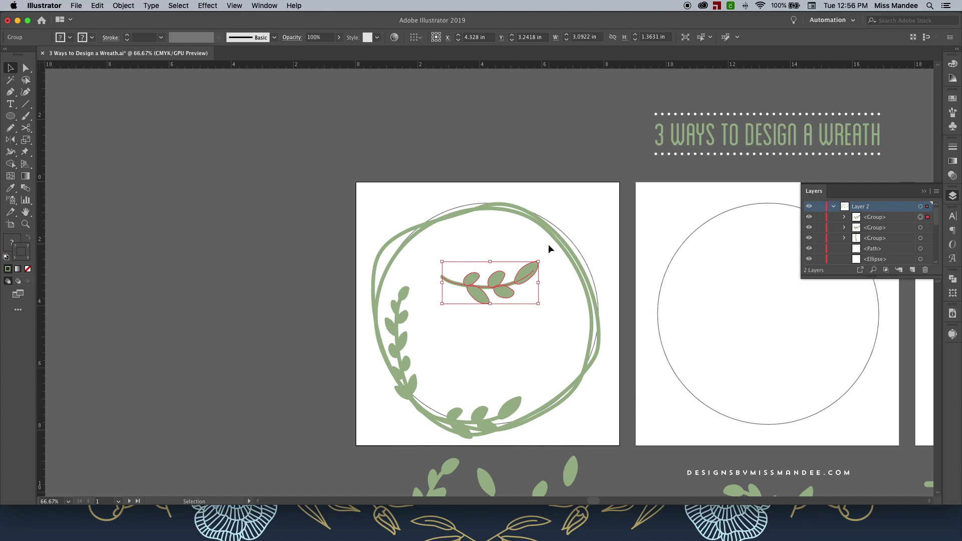
left_click_drag(543, 258, 498, 212)
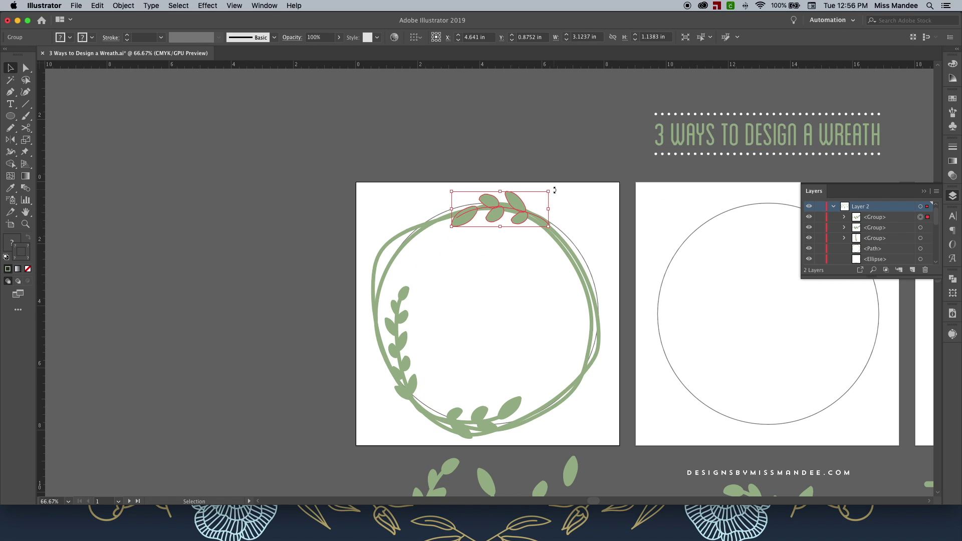
left_click_drag(550, 192, 522, 201)
right_click(496, 209)
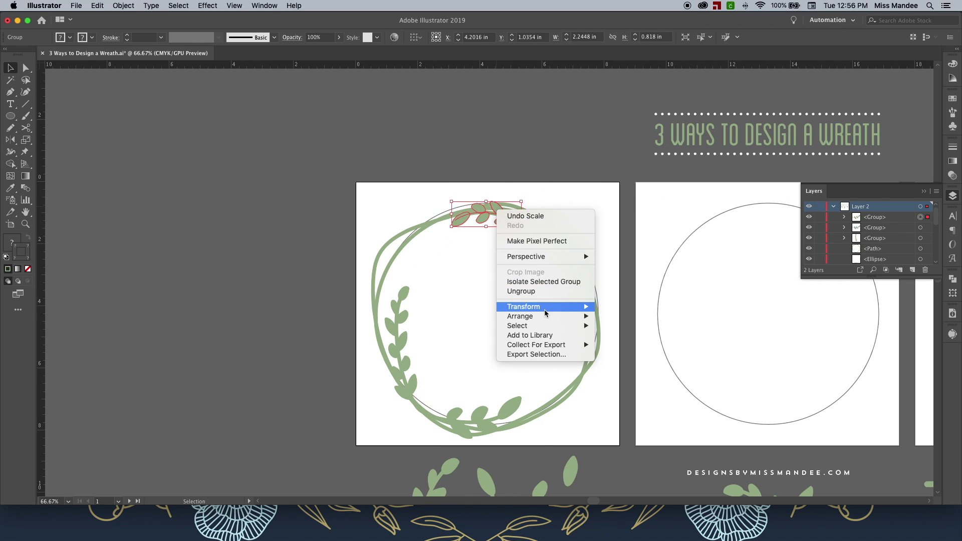
mouse_move(546, 306)
left_click_drag(486, 213, 535, 204)
left_click_drag(592, 198, 562, 221)
left_click(530, 269)
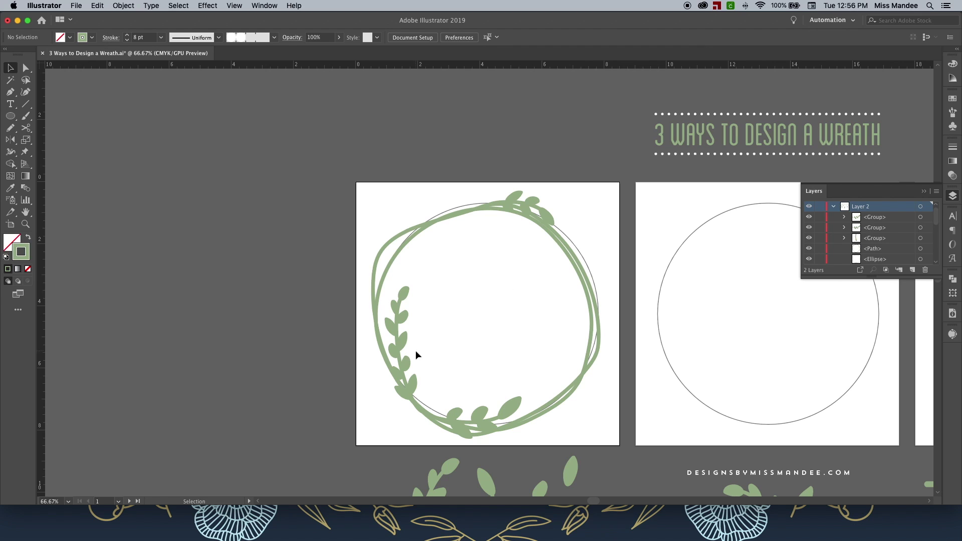
- Copy the left sprig and stand it, slightly tilted, on the wreath's right edge
left_click(402, 349)
key("ctrl+c")
key("ctrl+v")
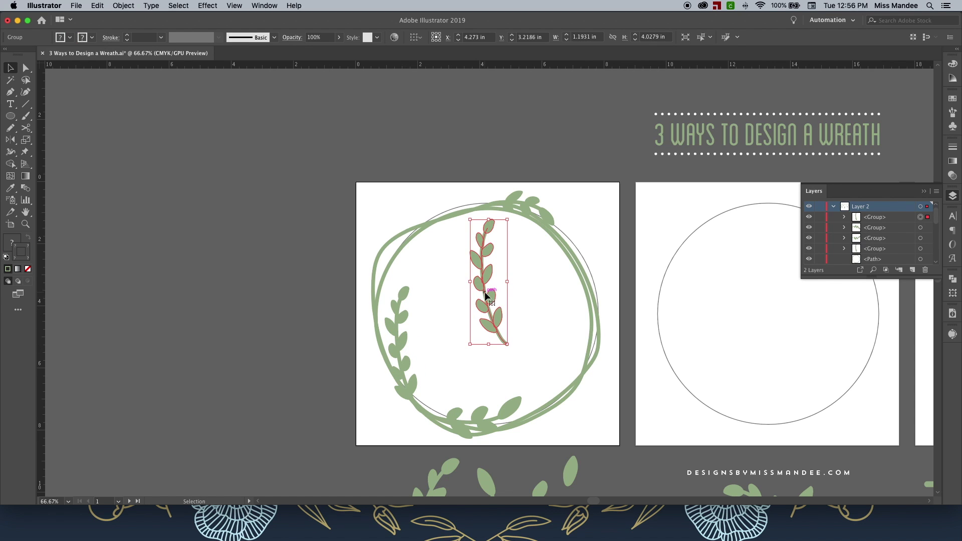
right_click(485, 295)
left_click(445, 298)
left_click_drag(509, 216, 500, 360)
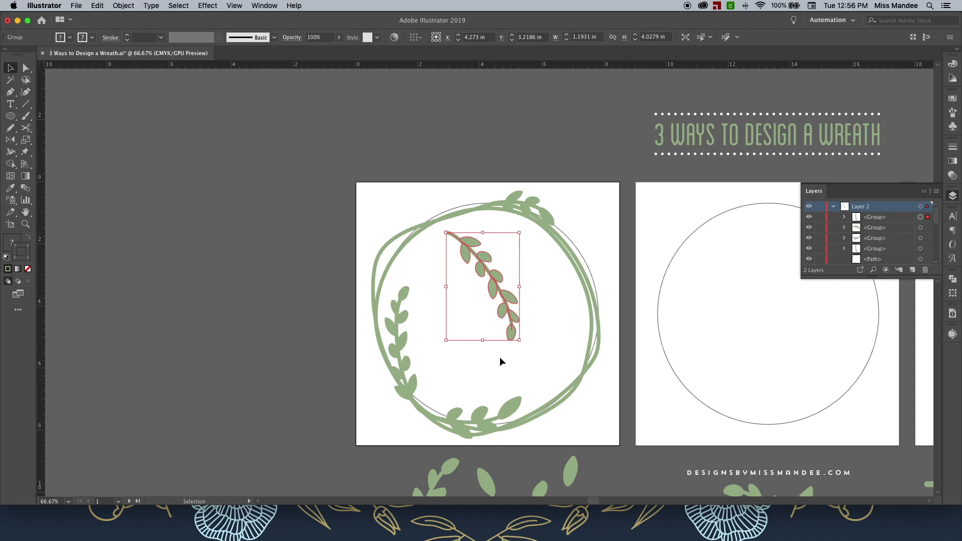
left_click_drag(509, 275, 606, 262)
left_click_drag(608, 219, 561, 266)
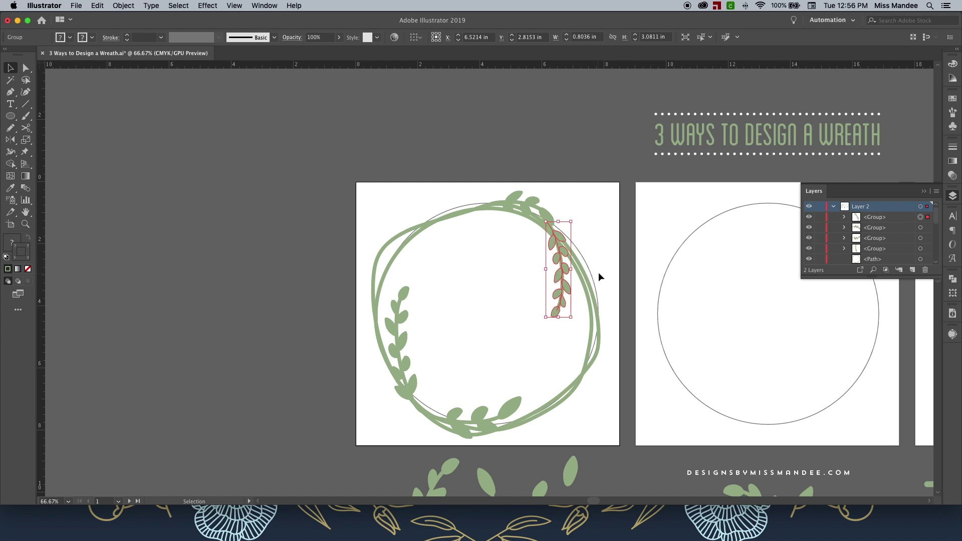
left_click(598, 274)
left_click(558, 246)
left_click_drag(575, 220, 556, 240)
left_click(597, 245)
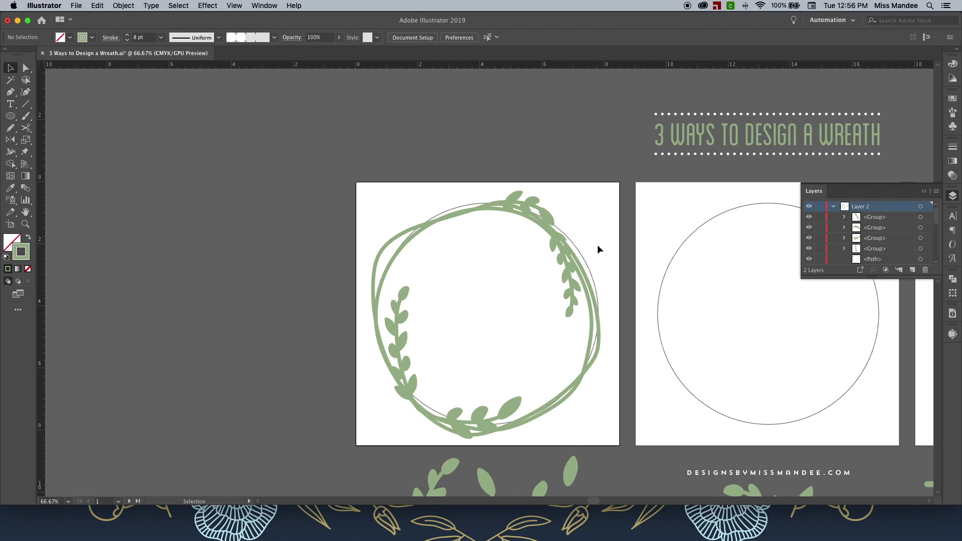
- Copy the bottom sprig, rotate it vertical, and place it at the wreath's lower left
scroll(597, 245, "down", 1)
left_click(517, 383)
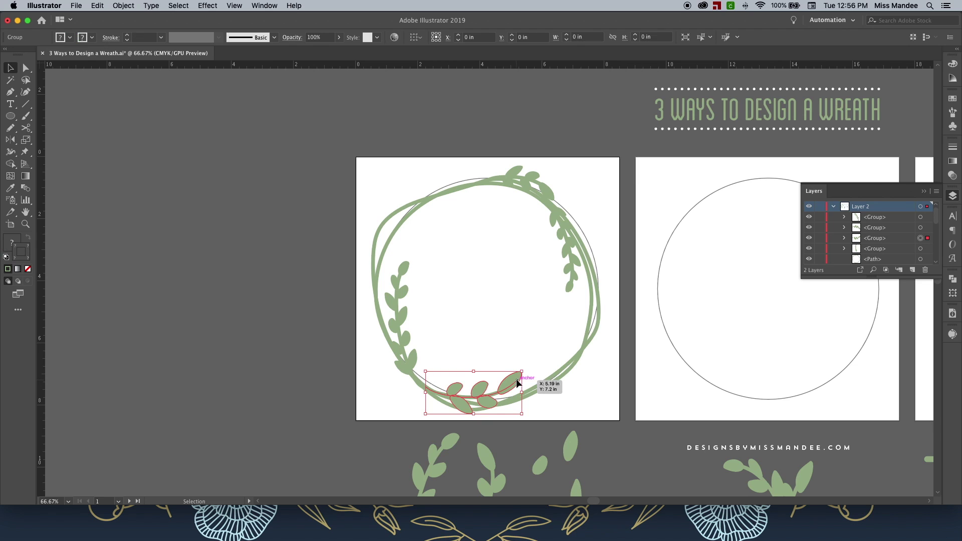
key("super+c")
scroll(521, 378, "down", 1)
key("super+v")
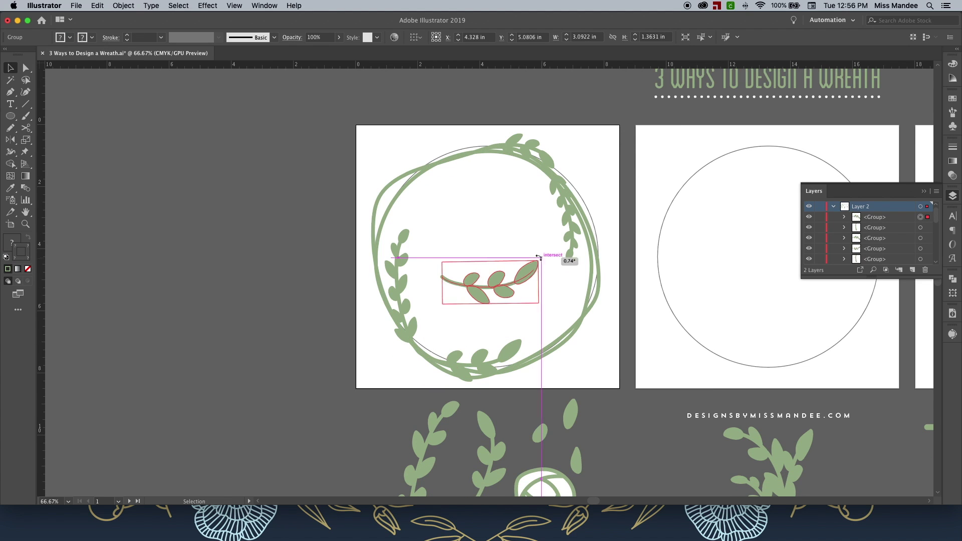
mouse_move(540, 259)
left_mouse_down()
mouse_move(506, 235)
mouse_move(523, 257)
left_mouse_up()
left_click_drag(481, 290, 377, 308)
left_click(459, 260)
left_click(479, 284)
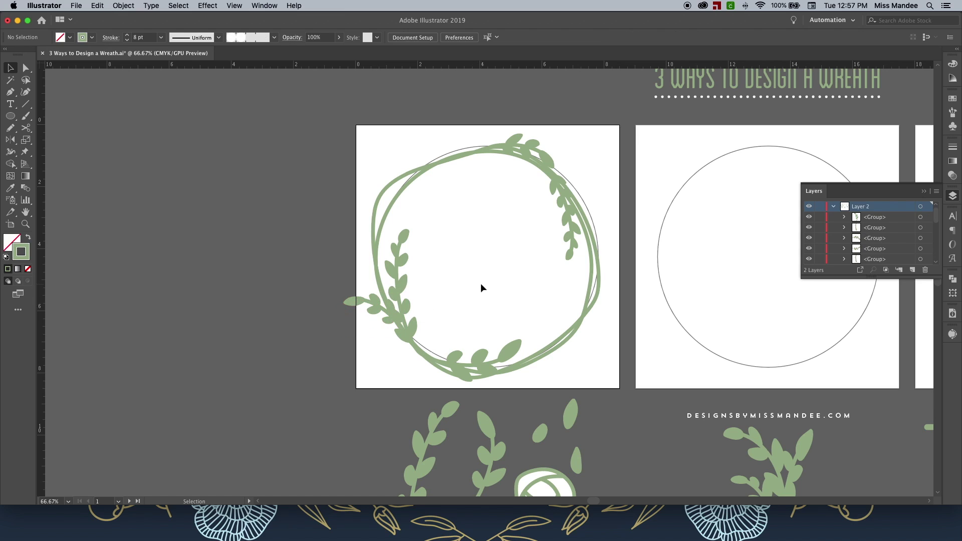
scroll(480, 283, "down", 1)
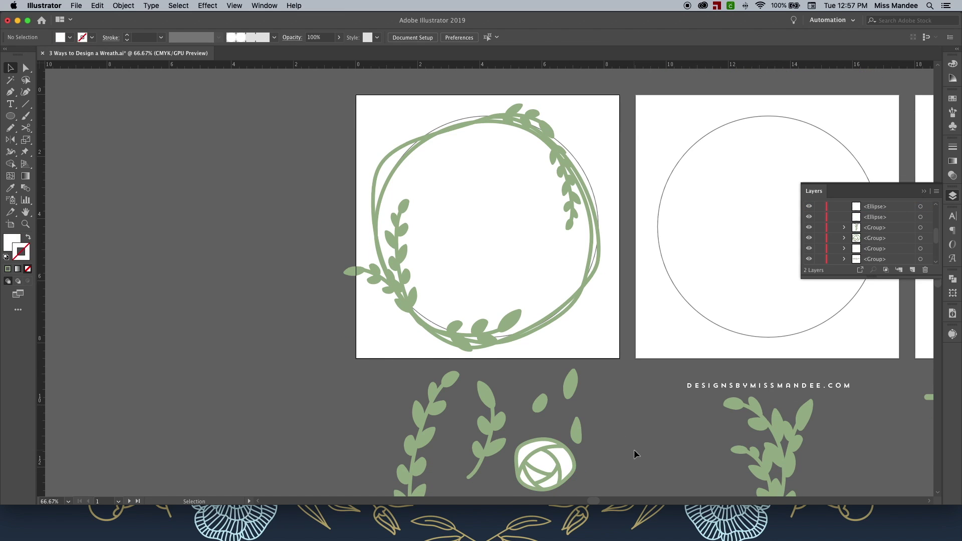
- Undo the rose's white fill and paste a copy of the rose behind it
key("ctrl+z")
key("ctrl+z")
key("ctrl+z")
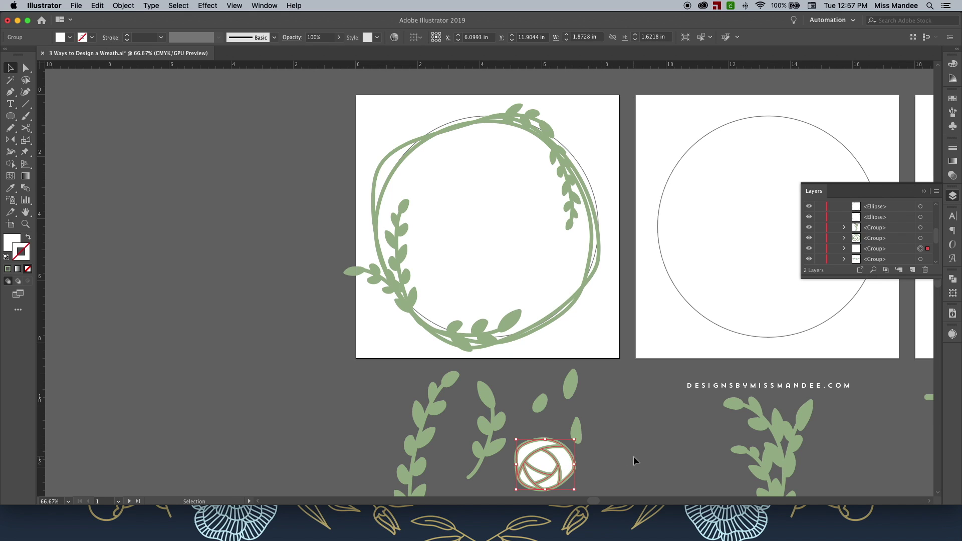
left_click(546, 450)
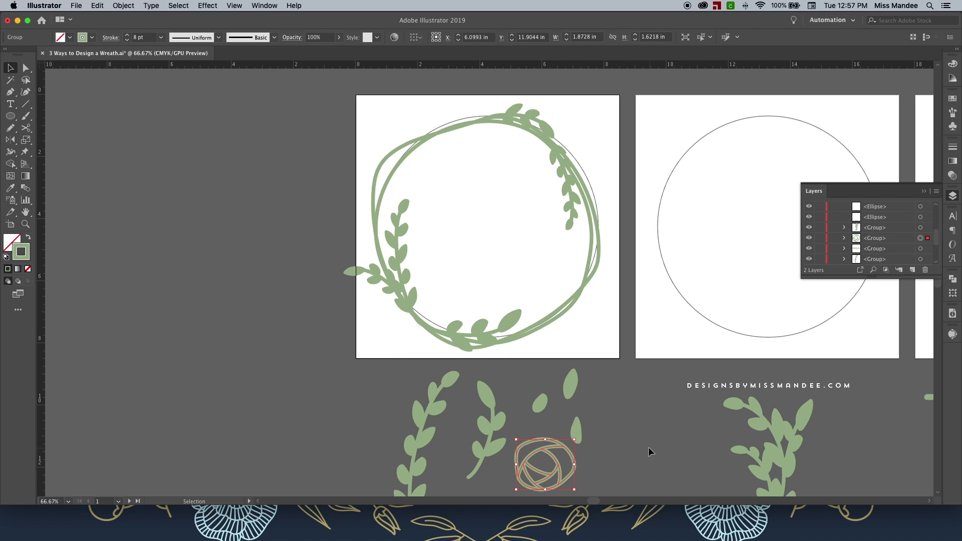
key("a")
key("v")
key("ctrl+c")
key("ctrl+b")
- Give the rose copy white fill with no stroke and unite it in Pathfinder
key("i")
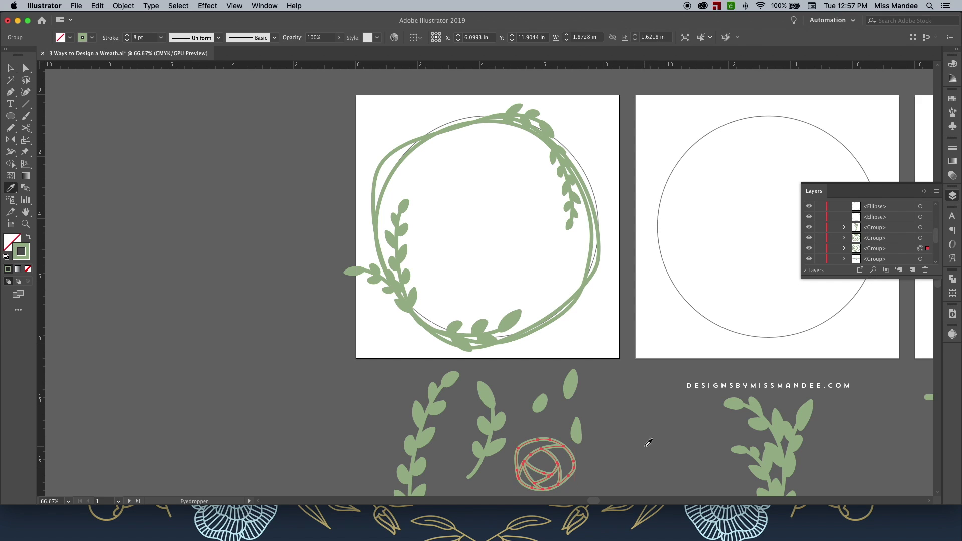
left_click(580, 336)
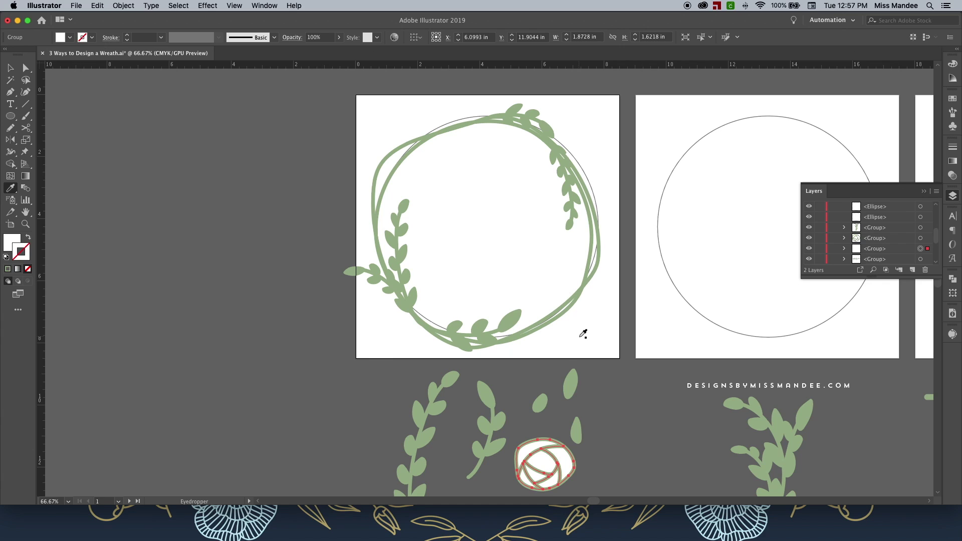
left_click(952, 278)
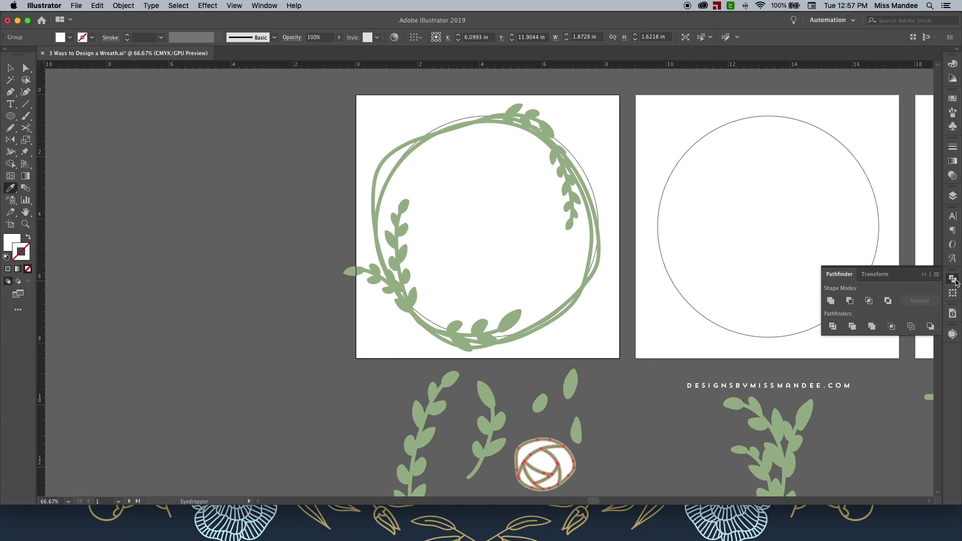
left_click(829, 301)
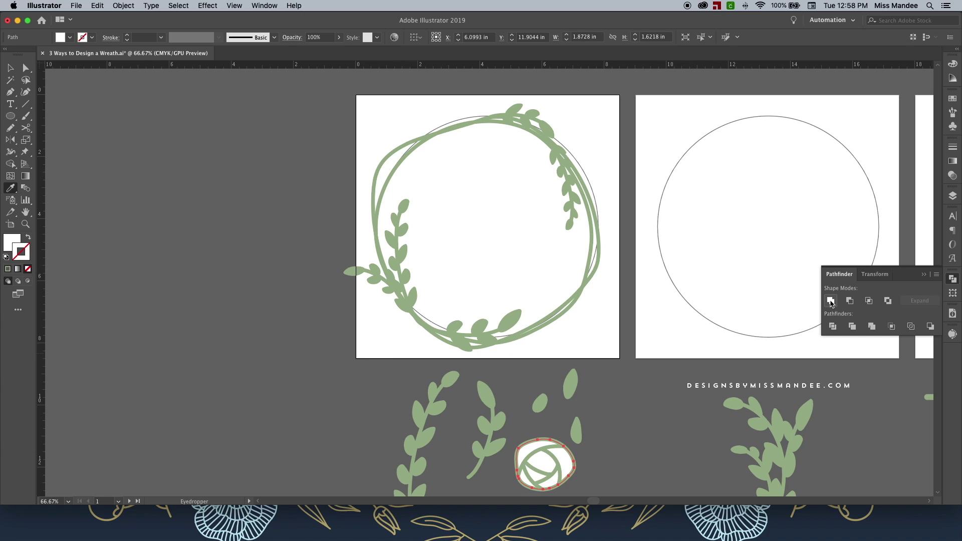
- Move the rose onto the wreath's lower left
key("v")
left_click(623, 448)
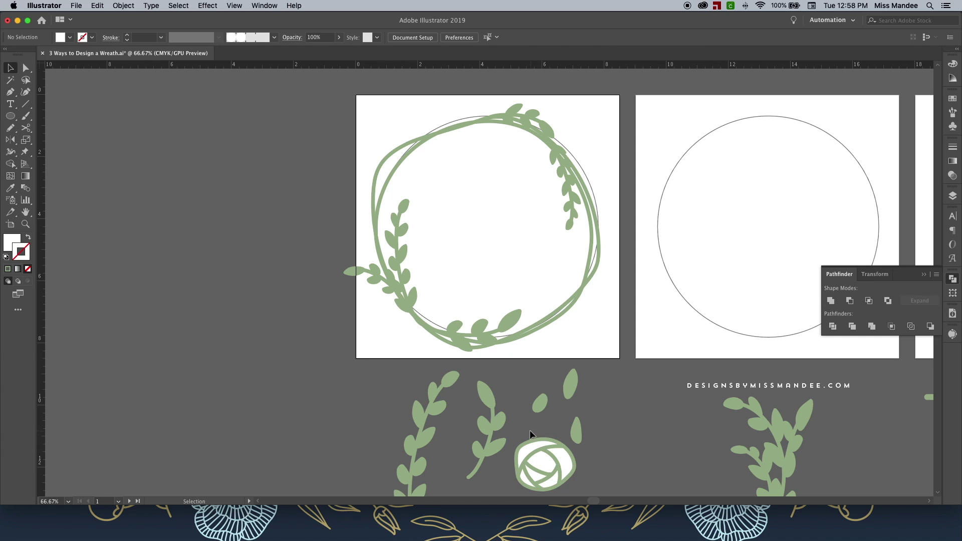
left_click(551, 472)
left_click(620, 465)
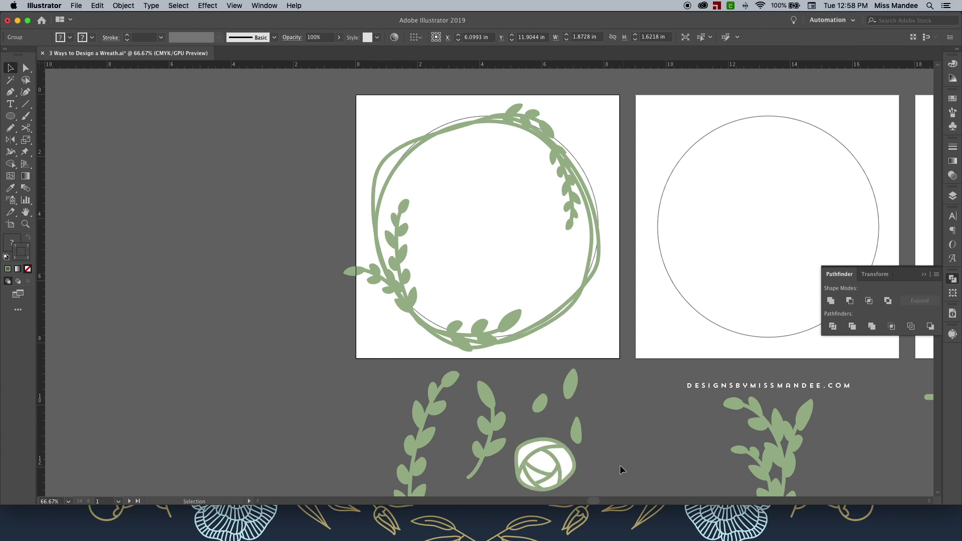
left_click_drag(554, 455, 406, 296)
- Bring the rose in front of the leaves, nudge it, and rotate it about 17° clockwise
right_click(405, 327)
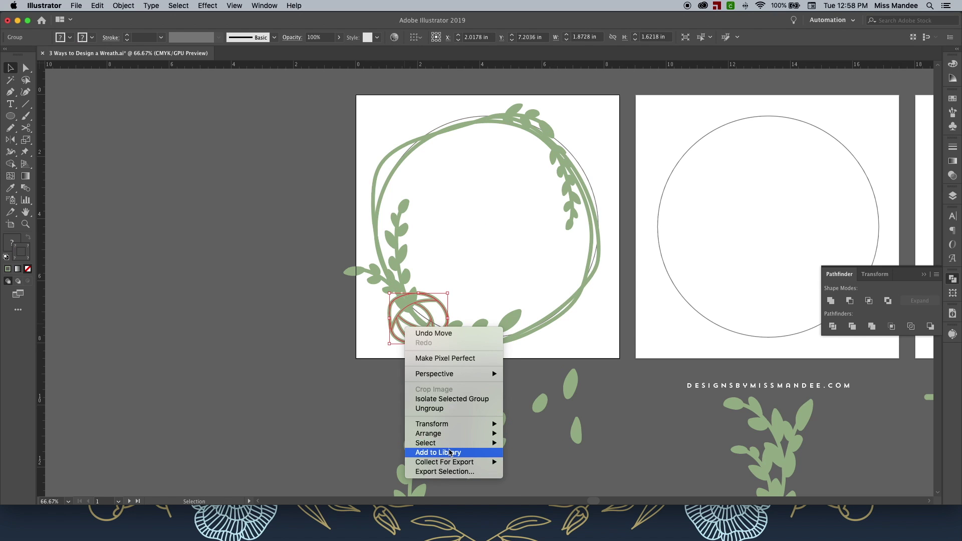
mouse_move(456, 433)
left_click(521, 435)
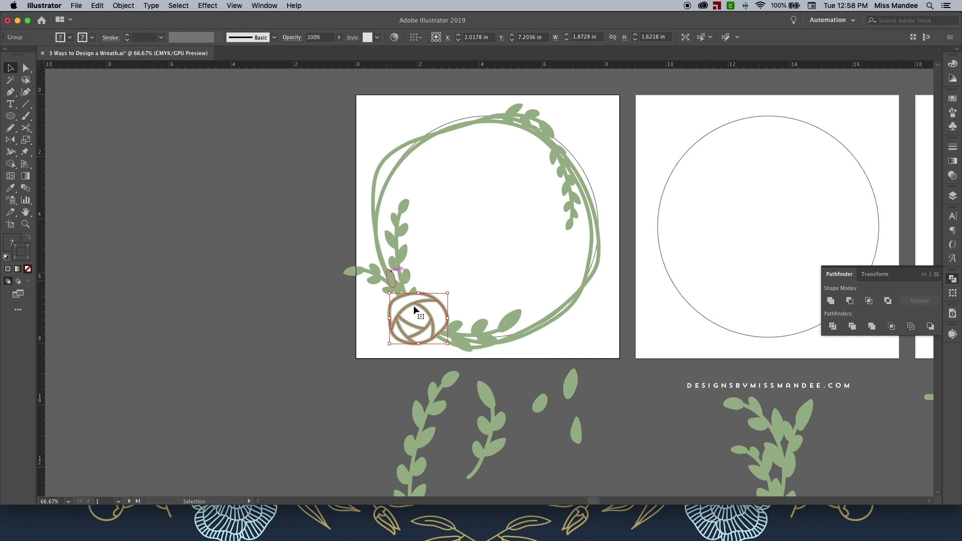
left_click(401, 330)
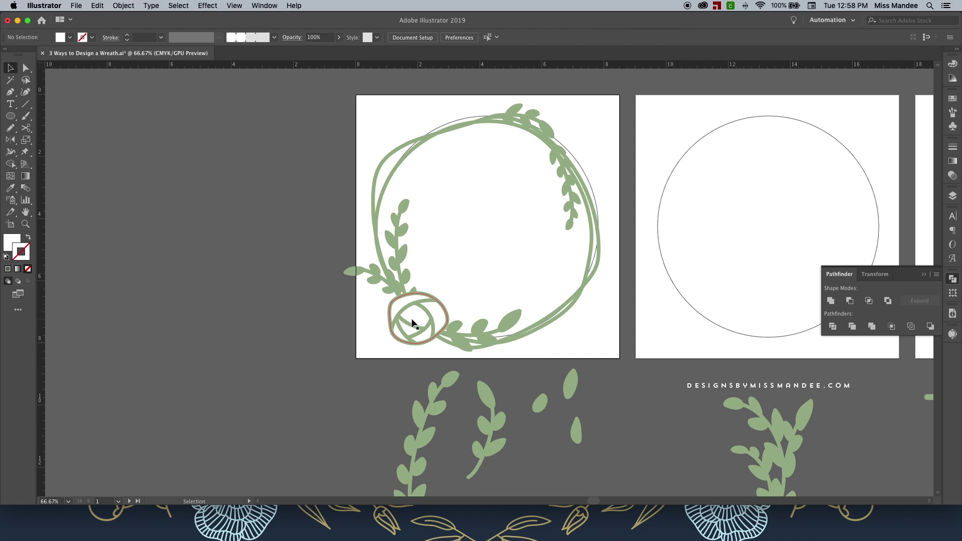
mouse_move(419, 321)
left_mouse_down()
mouse_move(433, 317)
mouse_move(429, 323)
left_mouse_up()
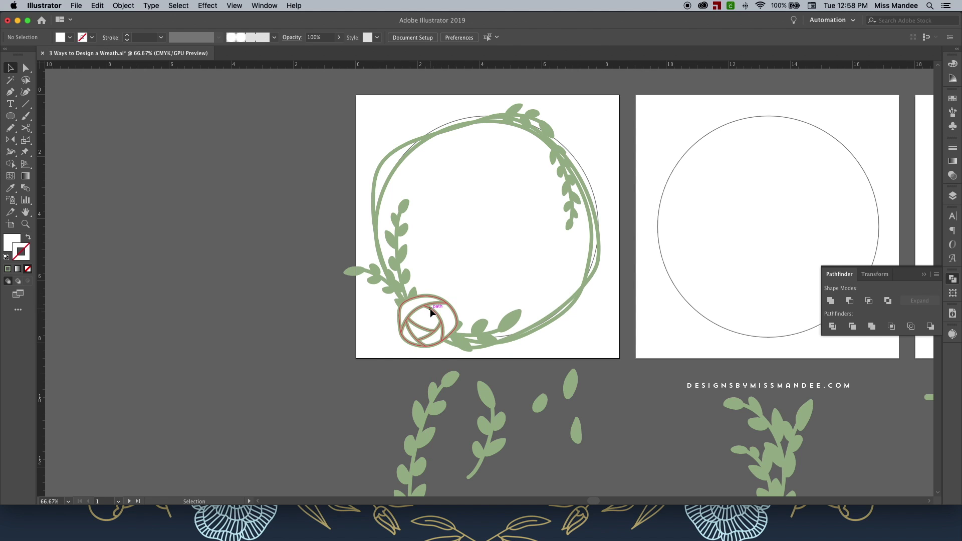
left_click_drag(459, 297, 419, 326)
left_click(367, 343)
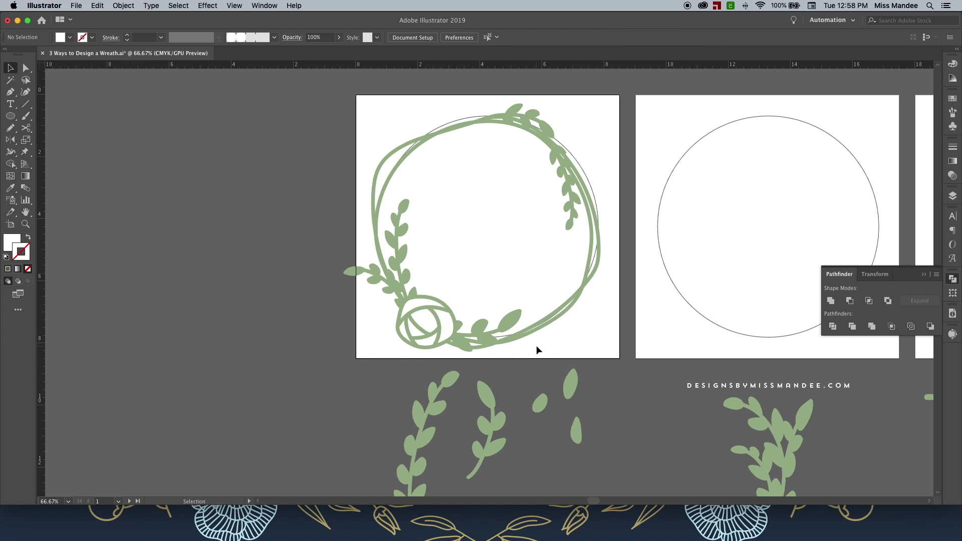
- Place rose copies side by side along the wreath's top and upper right
left_click(436, 314)
left_click_drag(437, 311, 515, 132)
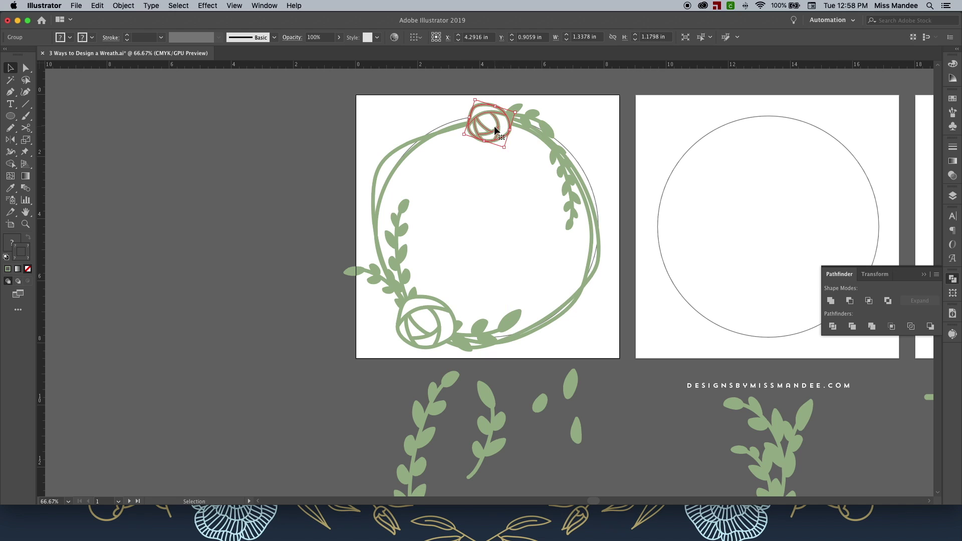
right_click(495, 129)
mouse_move(531, 226)
key("Escape")
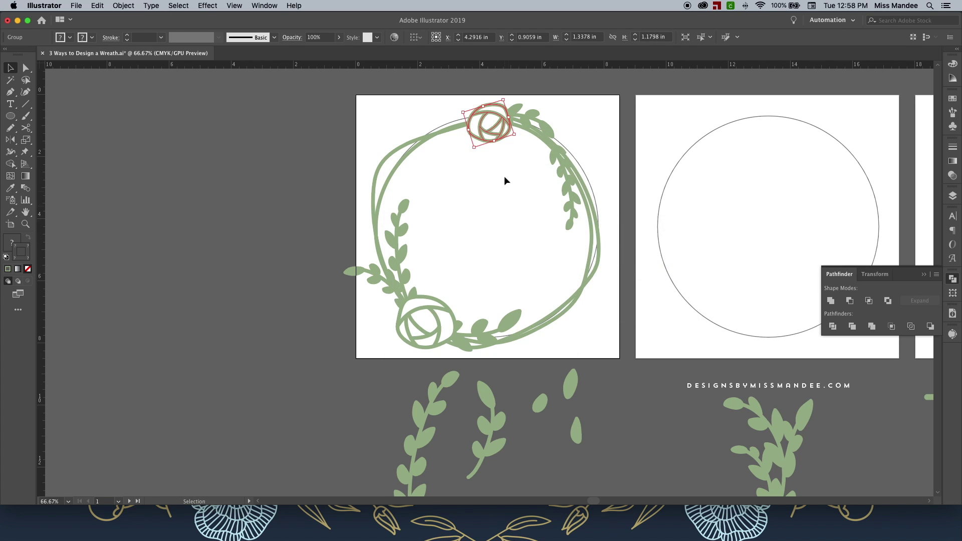
left_click_drag(504, 138, 549, 137)
left_click(510, 198)
left_click(515, 197)
left_click(507, 170)
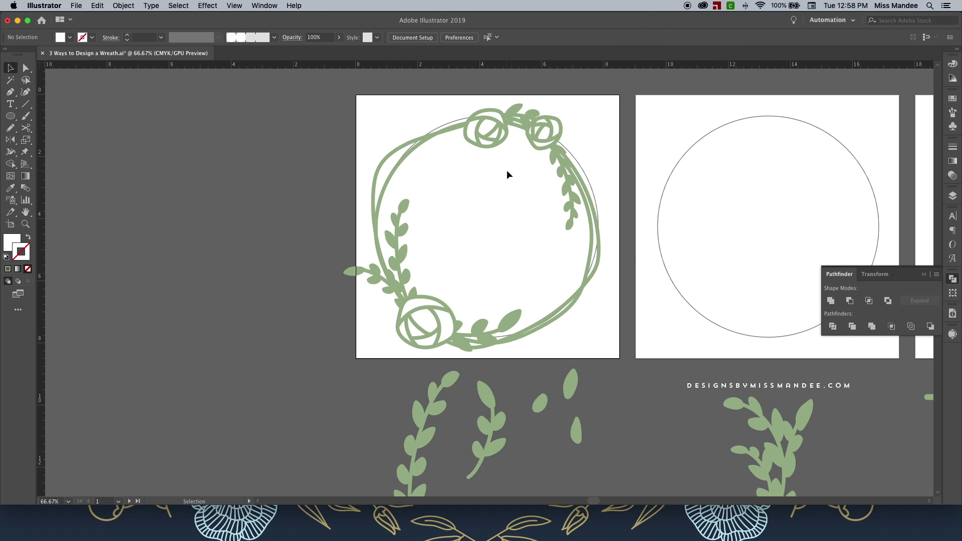
- Marquee-select the whole first wreath and shift it to the right
left_click(587, 176)
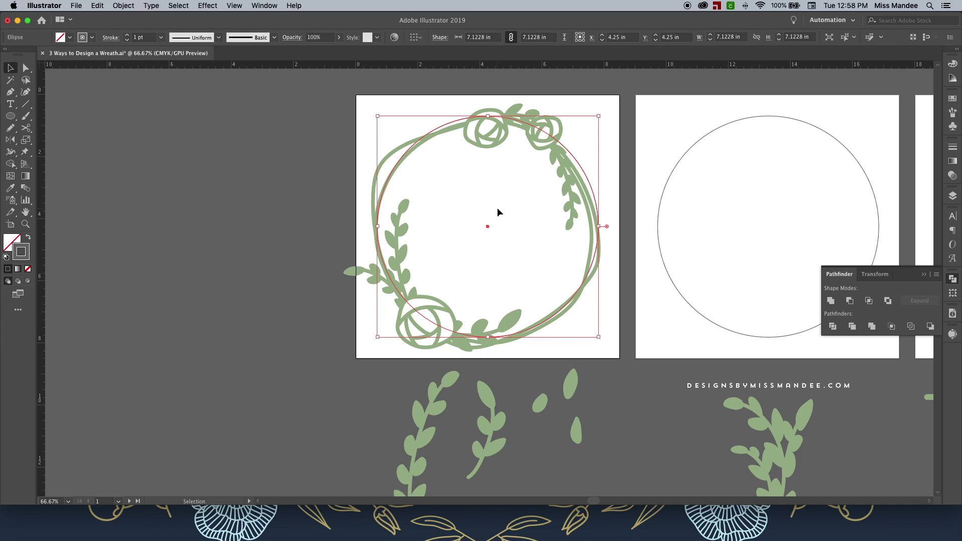
left_click(580, 164, "shift")
left_click(579, 166)
left_click(576, 169, "shift")
left_click_drag(350, 100, 615, 362)
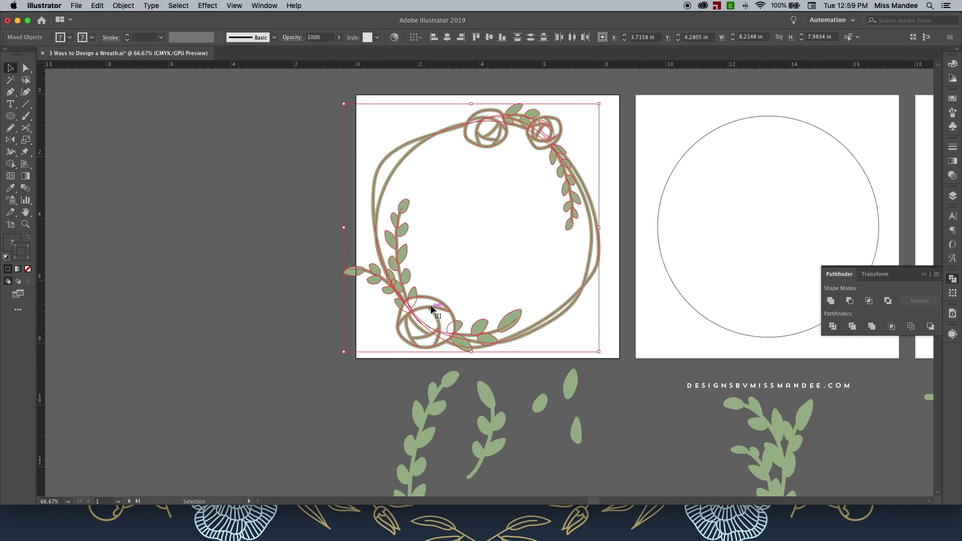
left_click_drag(431, 305, 436, 305)
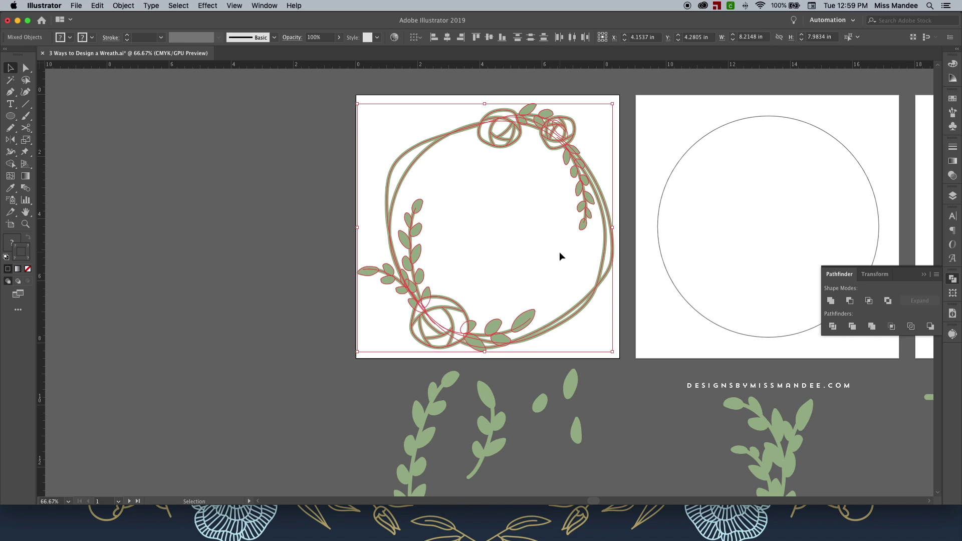
left_click(657, 276)
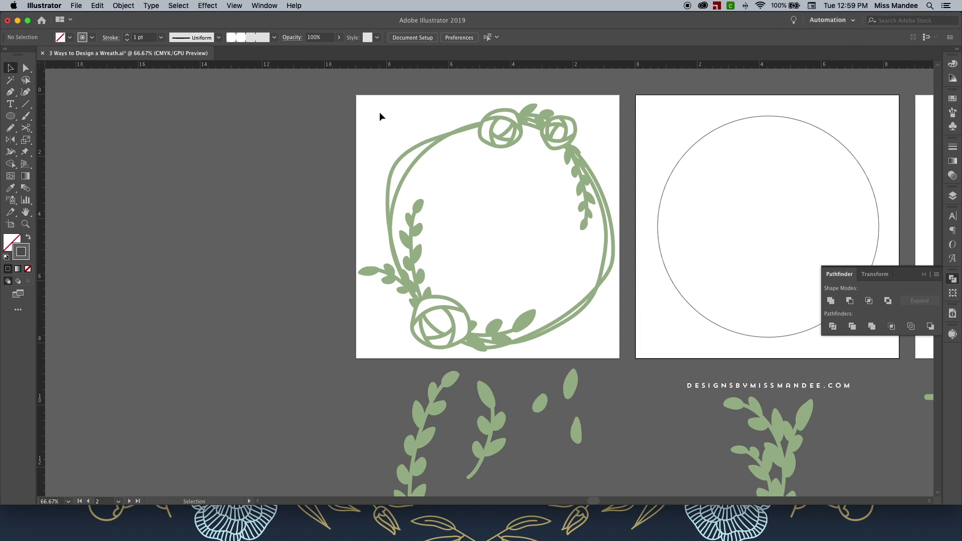
- Rotate the first wreath slightly clockwise and nudge it right with the arrow key
left_click_drag(380, 116, 609, 296)
left_click_drag(616, 102, 629, 124)
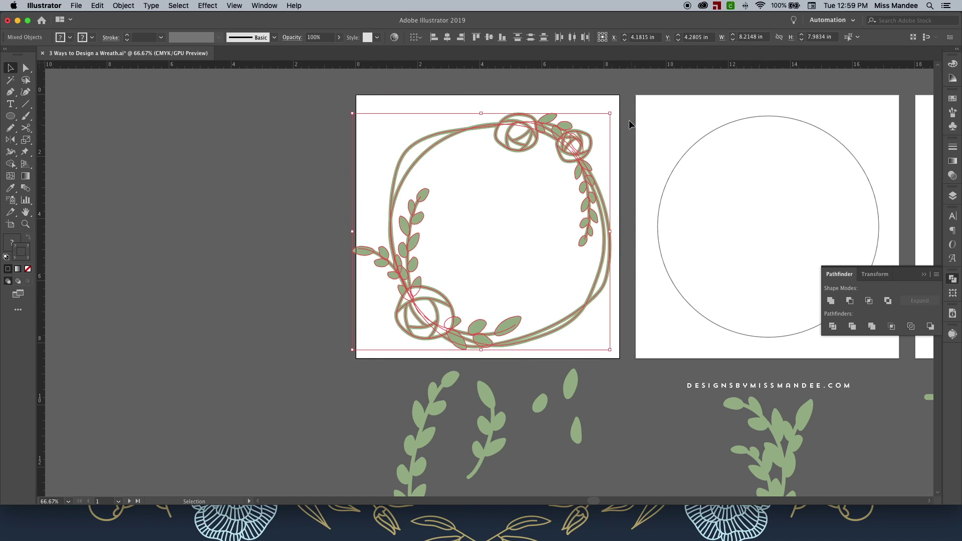
key("Right")
key("Right")
key("Right")
key("Right")
key("Right")
key("Right")
key("Right")
key("Right")
key("Right")
key("Right")
key("Right")
key("Right")
key("Right")
key("Right")
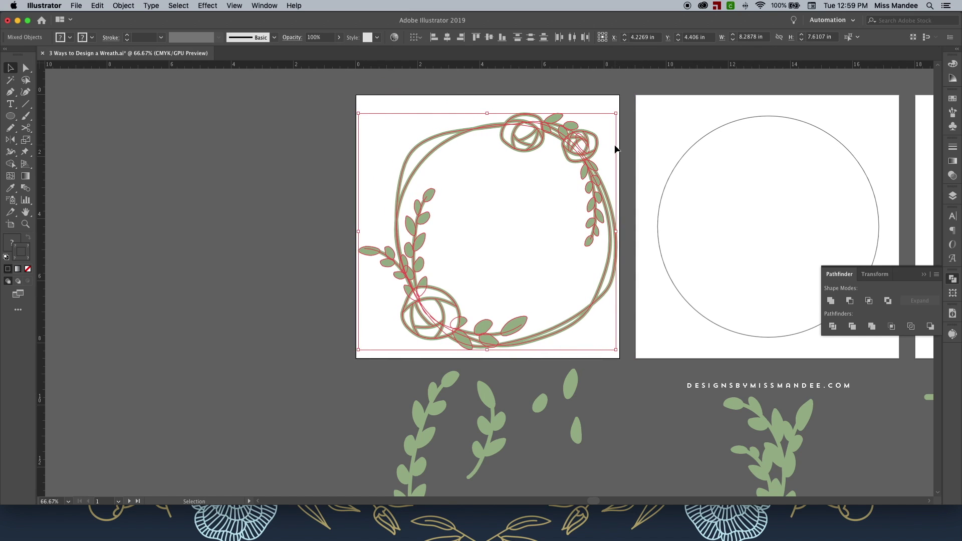
left_click(649, 147)
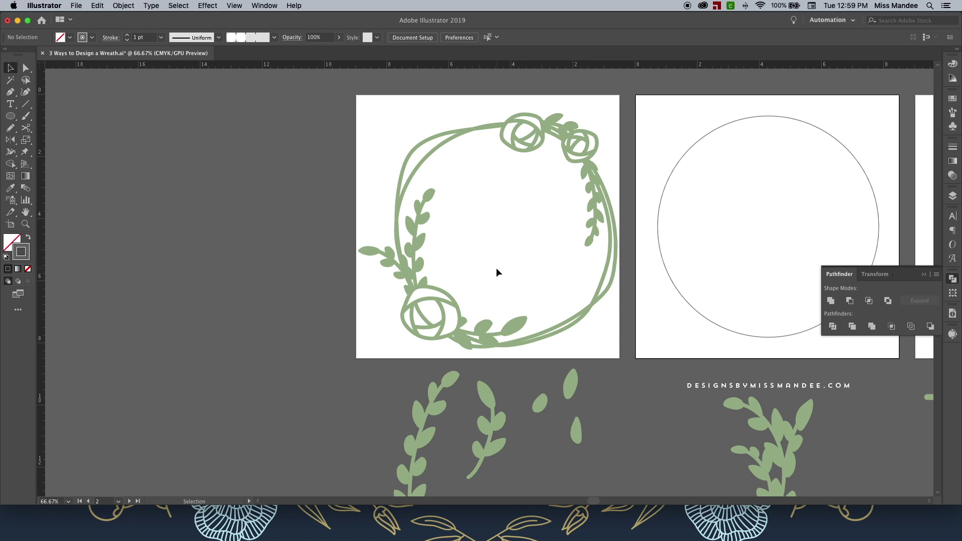
scroll(498, 272, "right", 10)
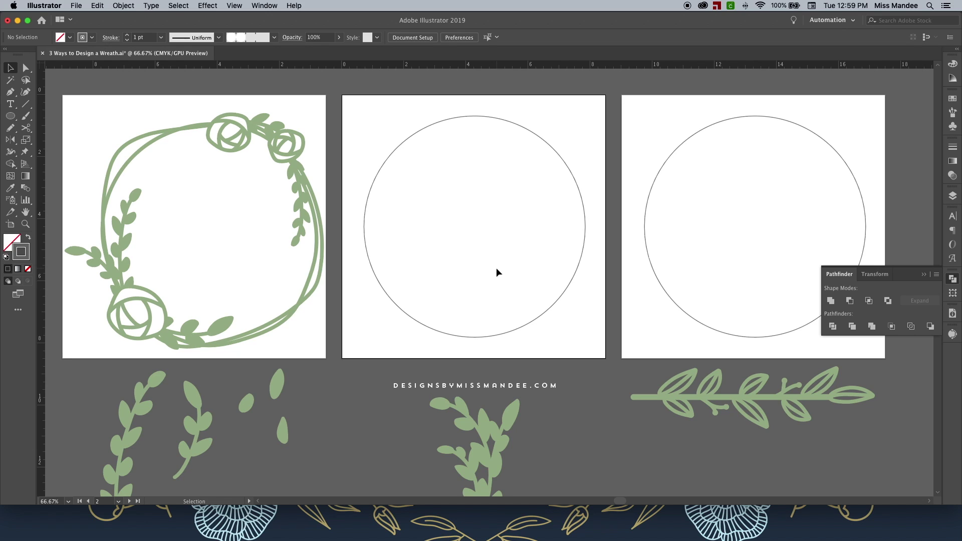
- Paste a copy of the leafy sprig onto the right side of the middle artboard's circle
left_click(466, 422)
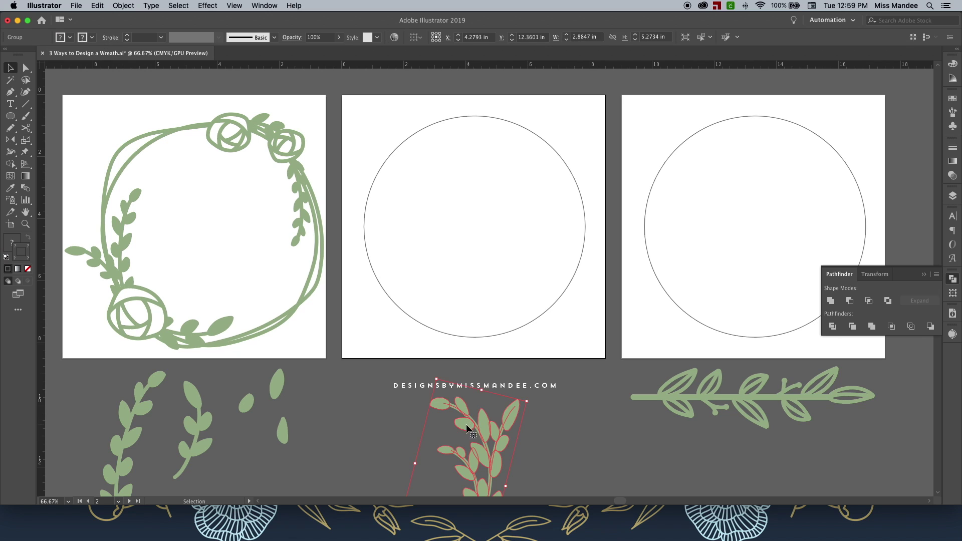
key("ctrl+c")
key("ctrl+v")
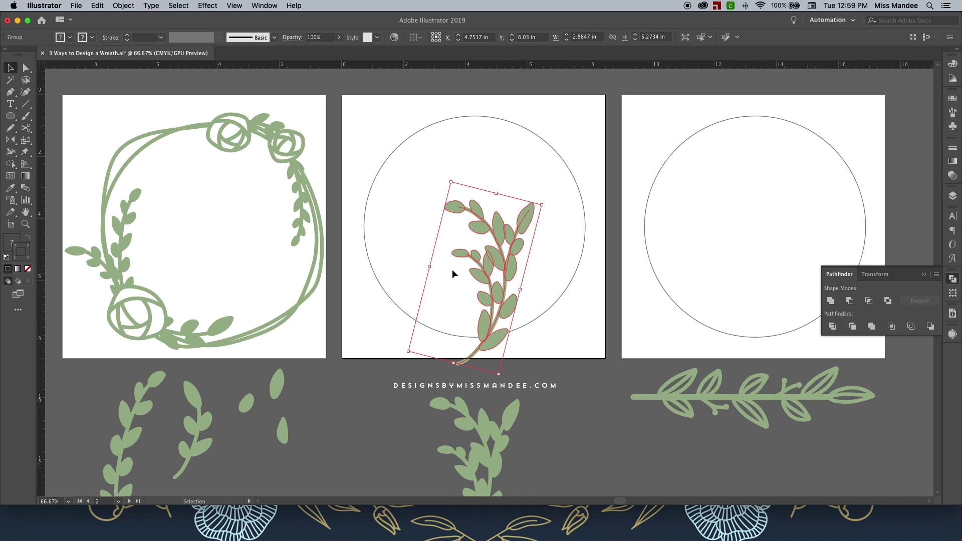
left_click(464, 282)
left_click_drag(499, 263, 576, 220)
left_click(518, 251)
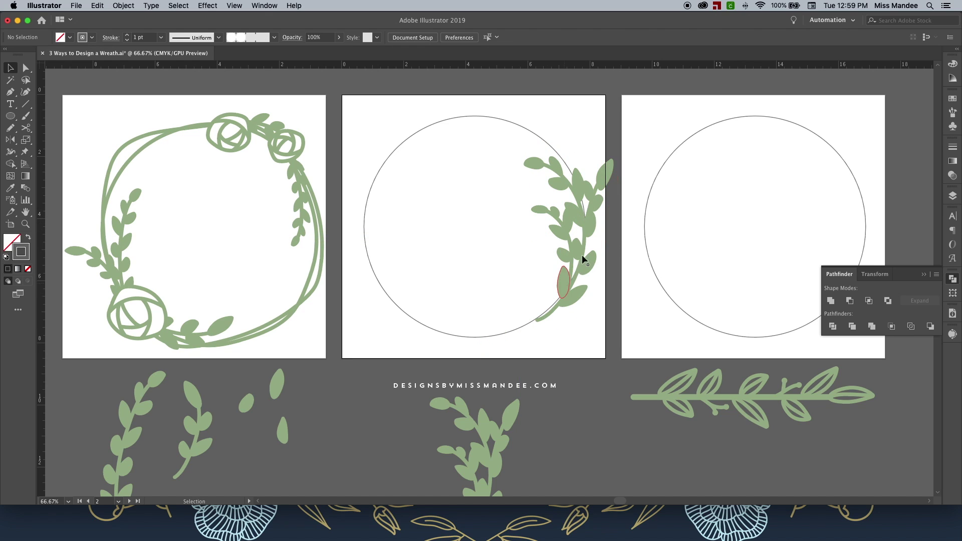
- Enlarge the middle artboard's guide circle to 10.72 in
left_click(485, 117)
scroll(496, 145, "up", 2)
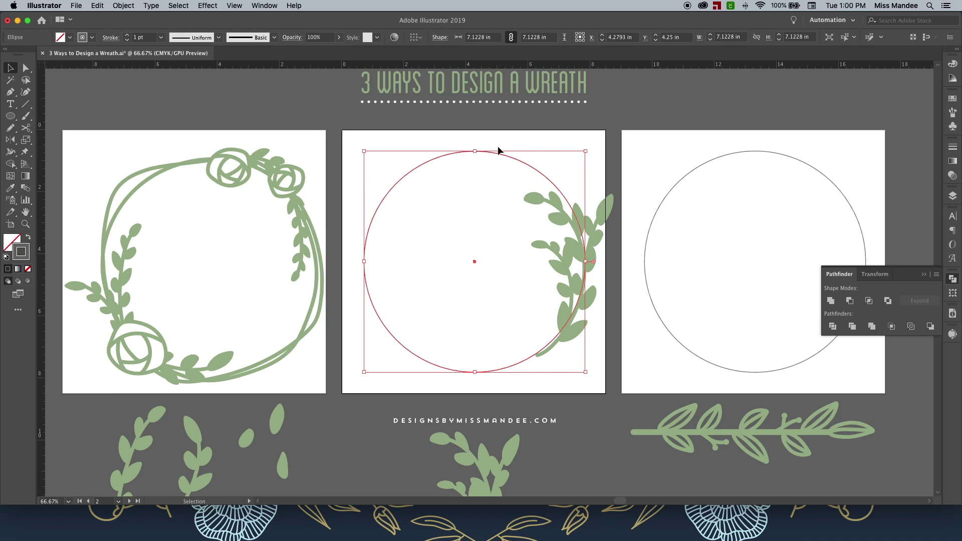
left_click_drag(475, 150, 458, 95)
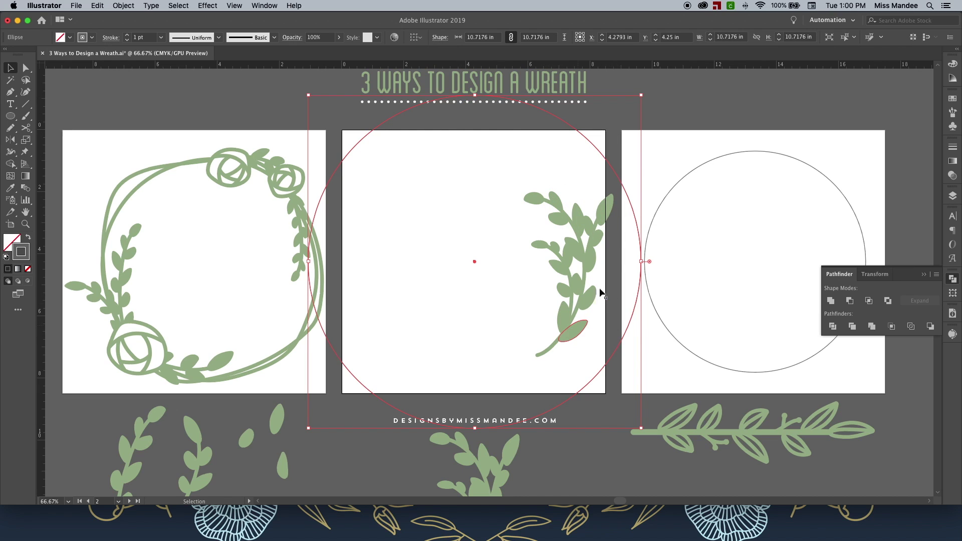
- Rotate a sprig copy 180° to the left, then rotate both 90° to add top and bottom sprigs
left_click(605, 215, "shift")
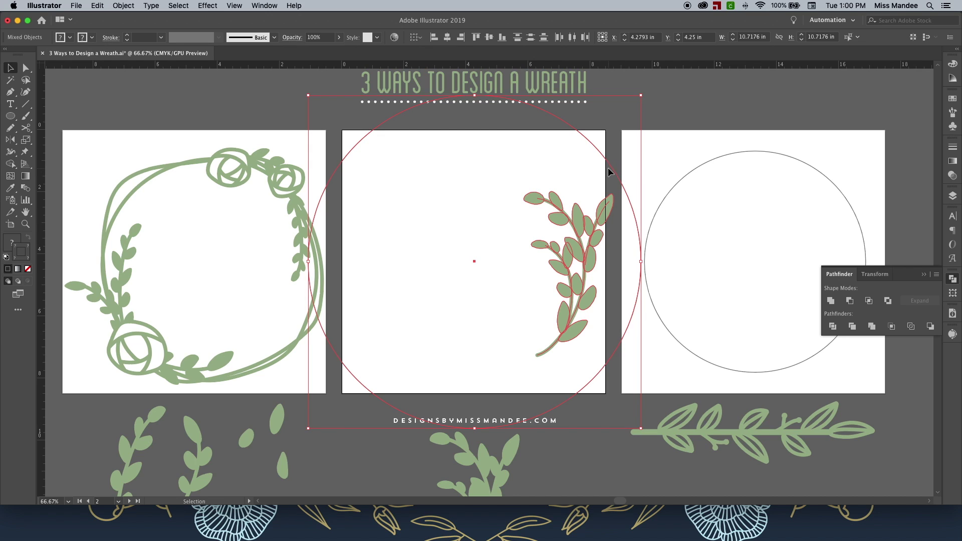
key("a")
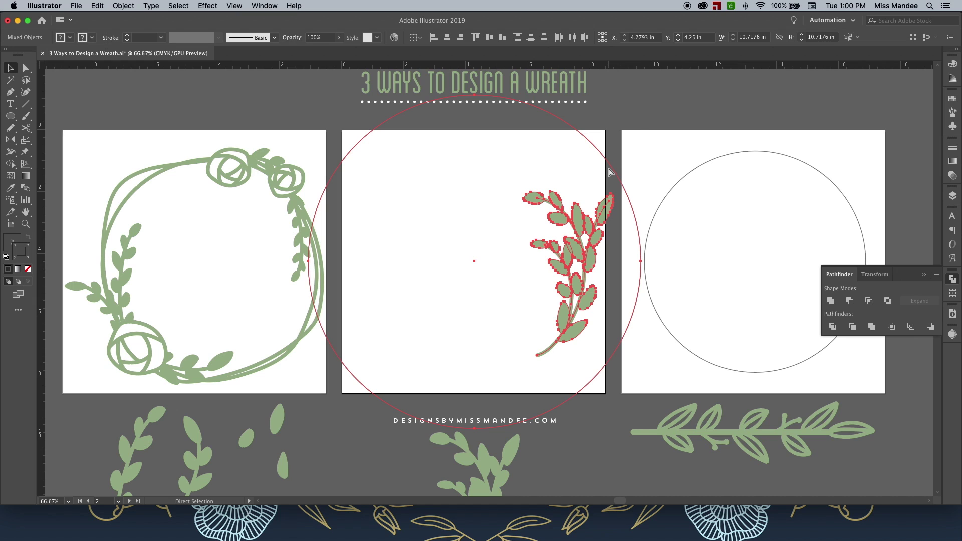
key("v")
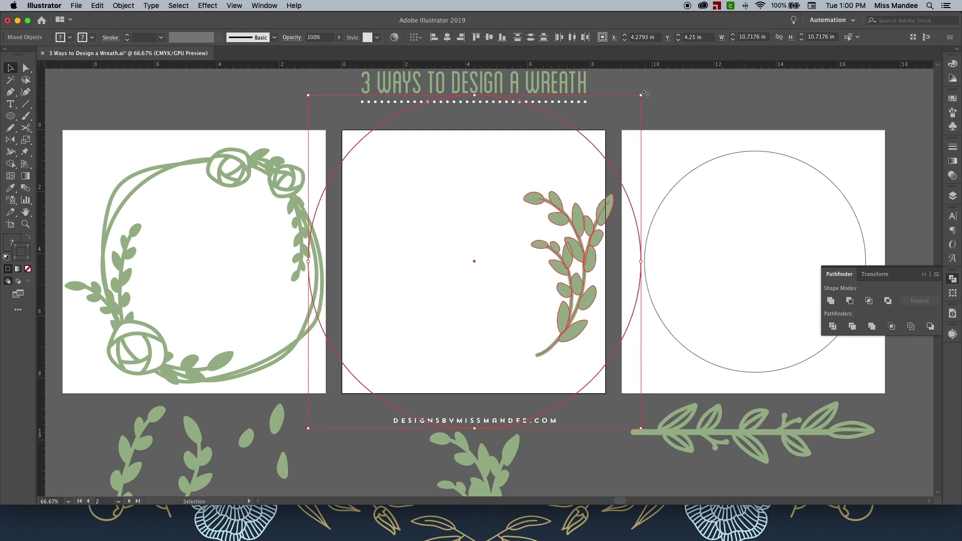
left_click_drag(645, 94, 362, 380)
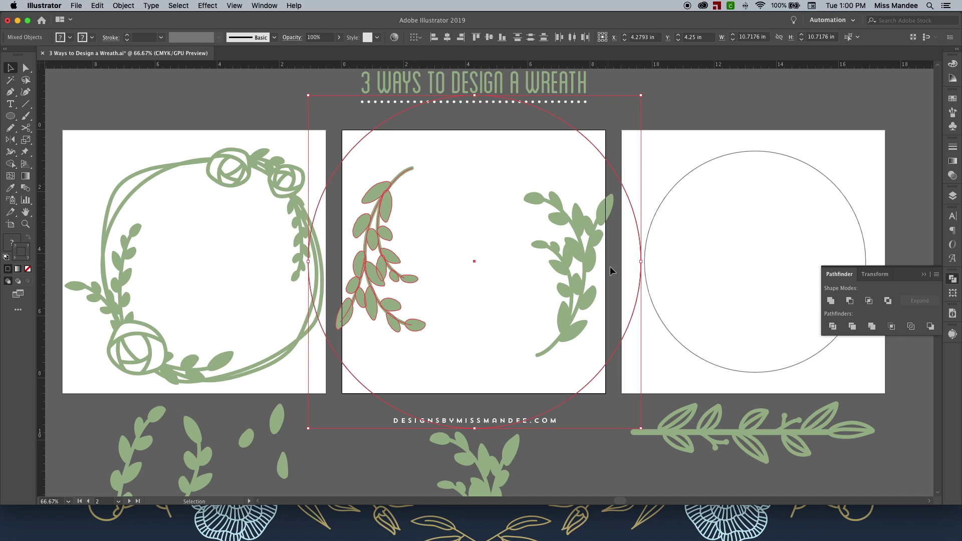
left_click(560, 219, "shift")
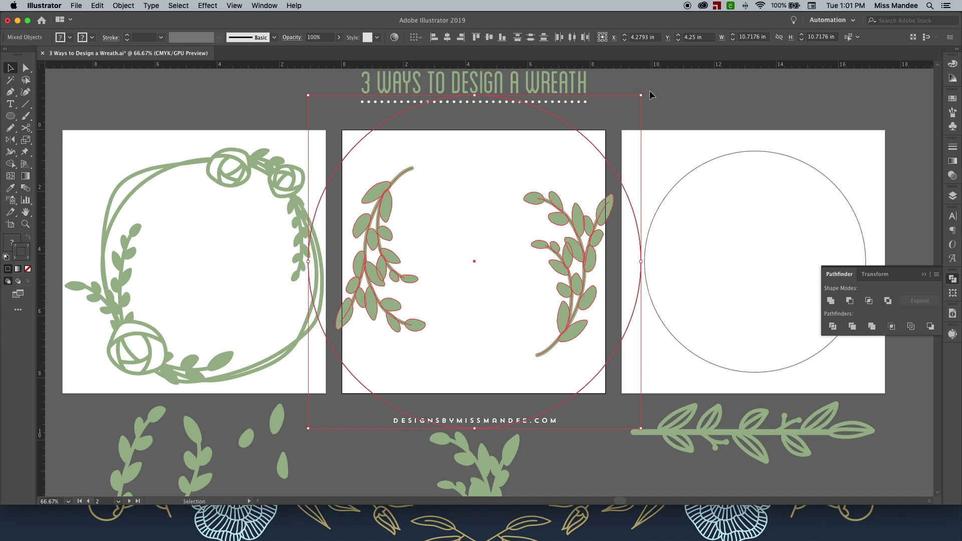
left_click_drag(650, 92, 346, 104)
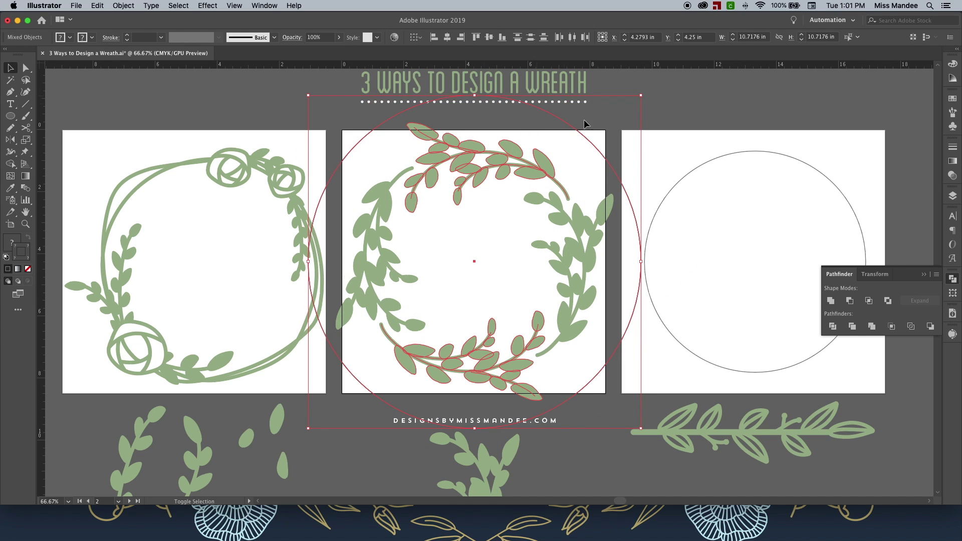
left_click(650, 153)
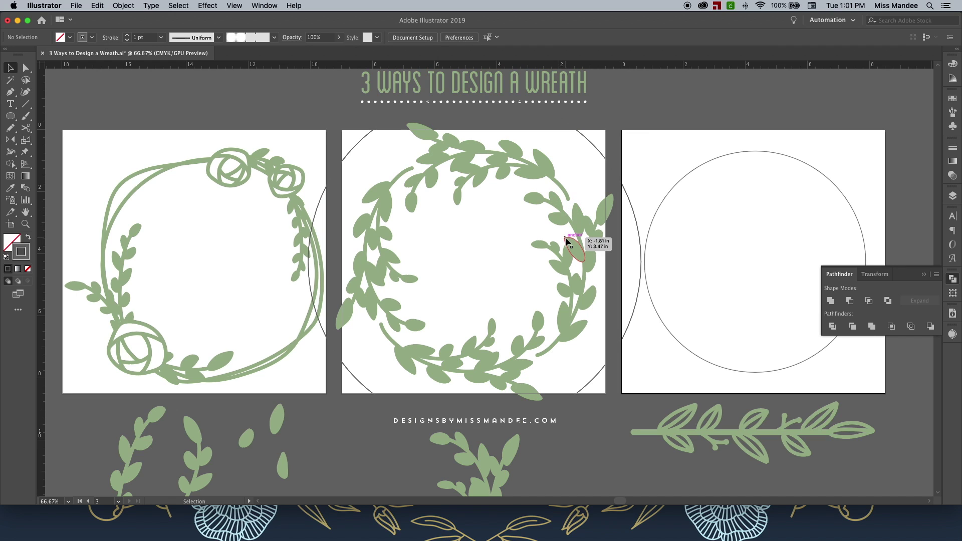
- Raise the right sprig slightly and delete the other three sprig copies
left_click(524, 218)
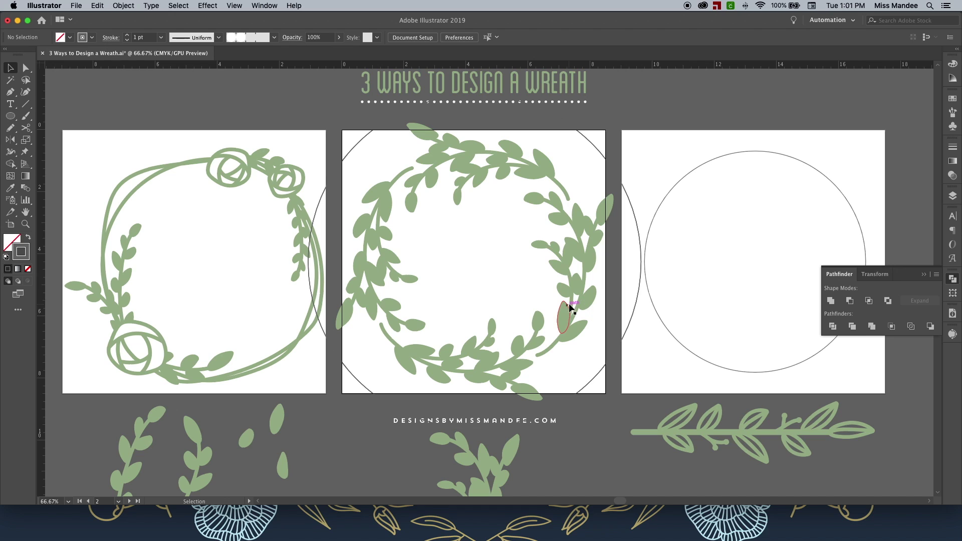
left_click_drag(566, 313, 566, 308)
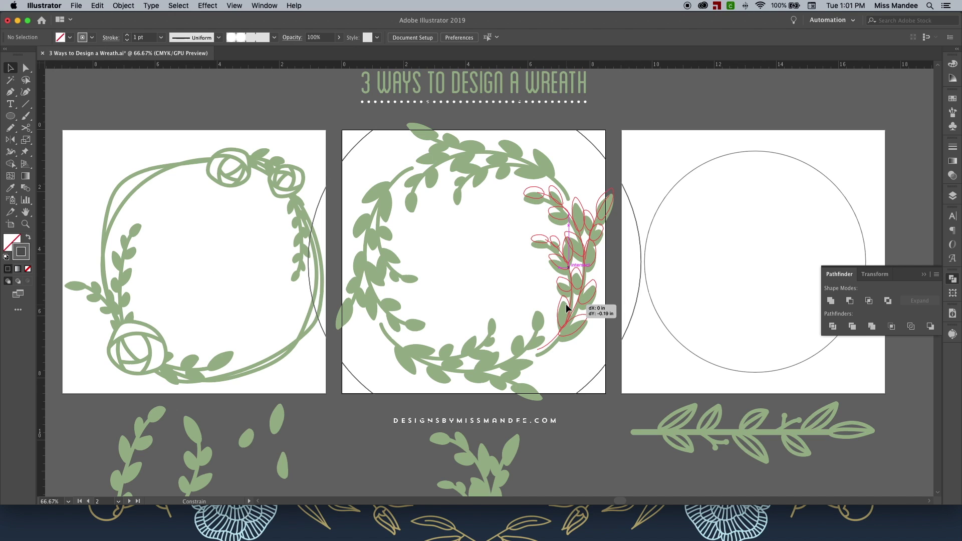
left_click_drag(566, 308, 566, 308)
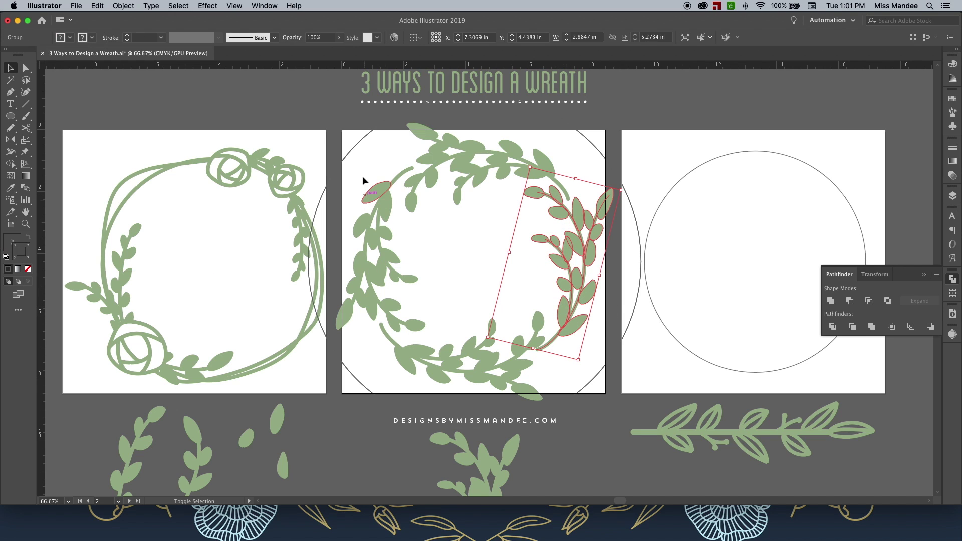
left_click_drag(373, 193, 459, 369)
key("BackSpace")
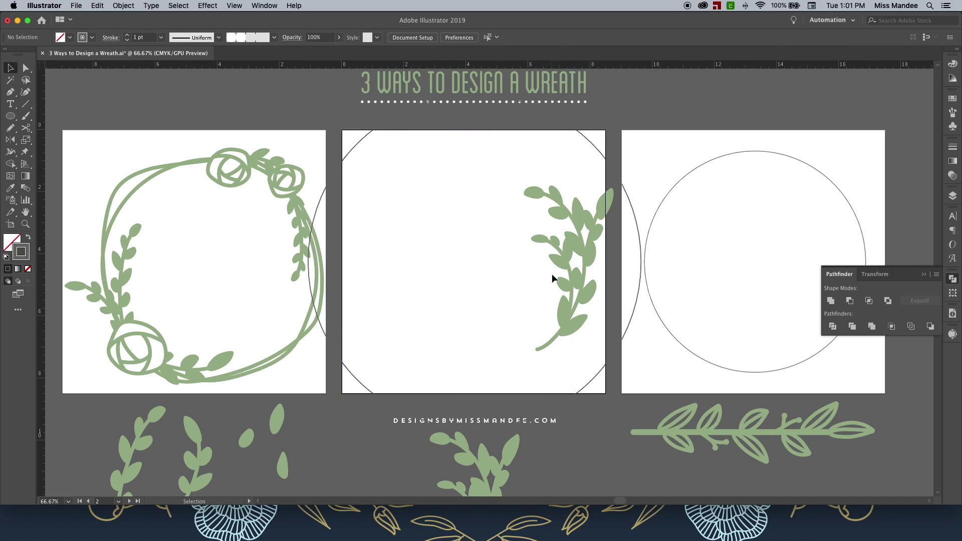
- Reflect and rotate copies of the raised sprig to rebuild the left, top and bottom sprigs
key("a")
left_click_drag(518, 203, 634, 252)
key("o")
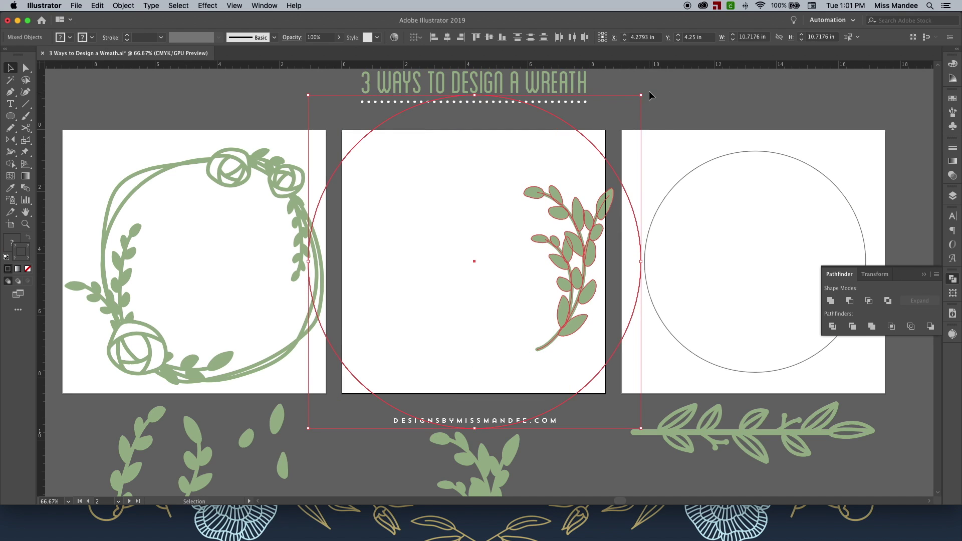
left_click_drag(644, 95, 474, 95)
key("v")
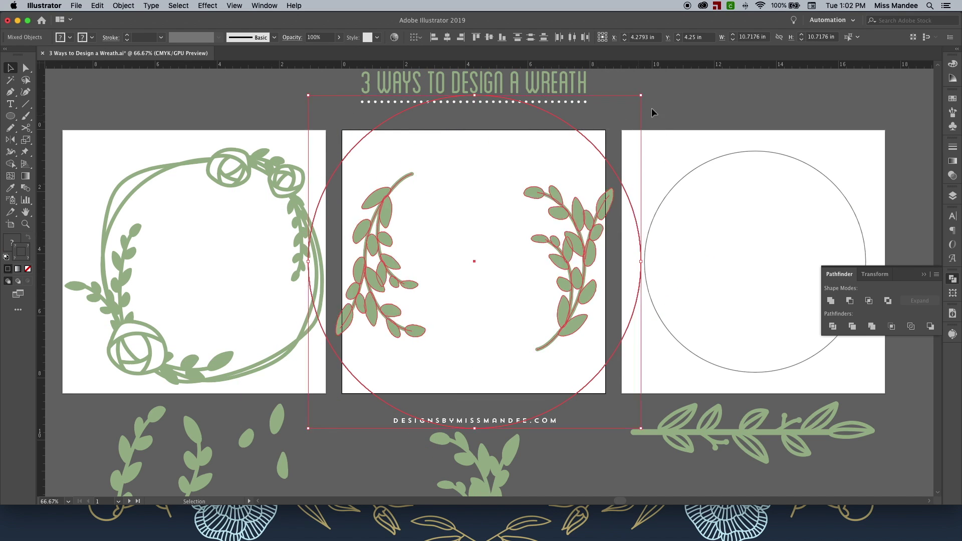
left_click_drag(649, 100, 307, 144)
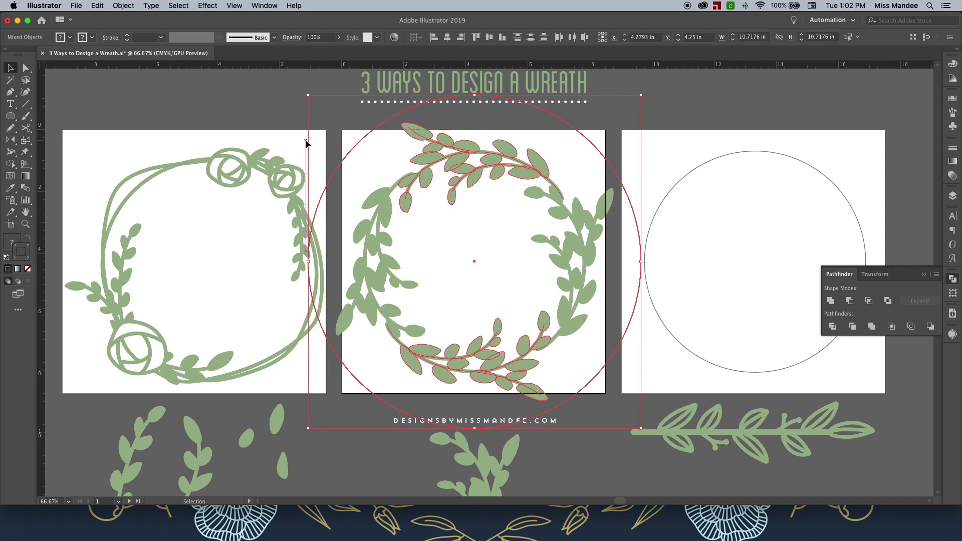
left_click(667, 145)
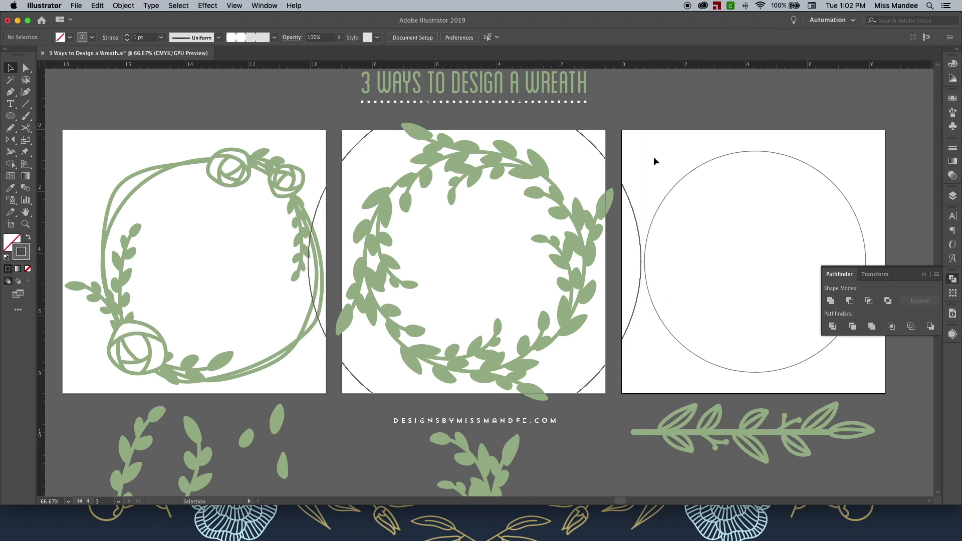
- Scale the middle wreath group down to about 8.08 in so it fits its artboard
left_click(601, 153)
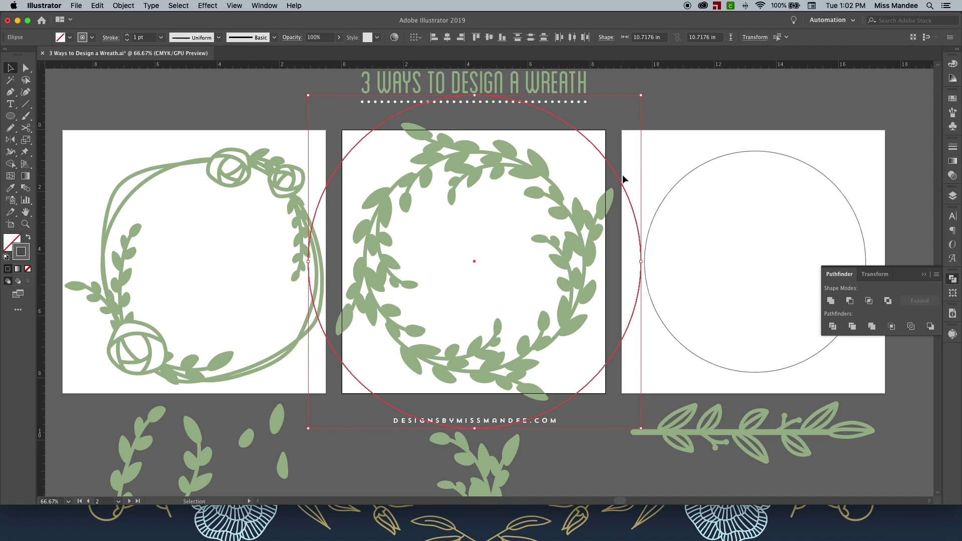
left_click(603, 181)
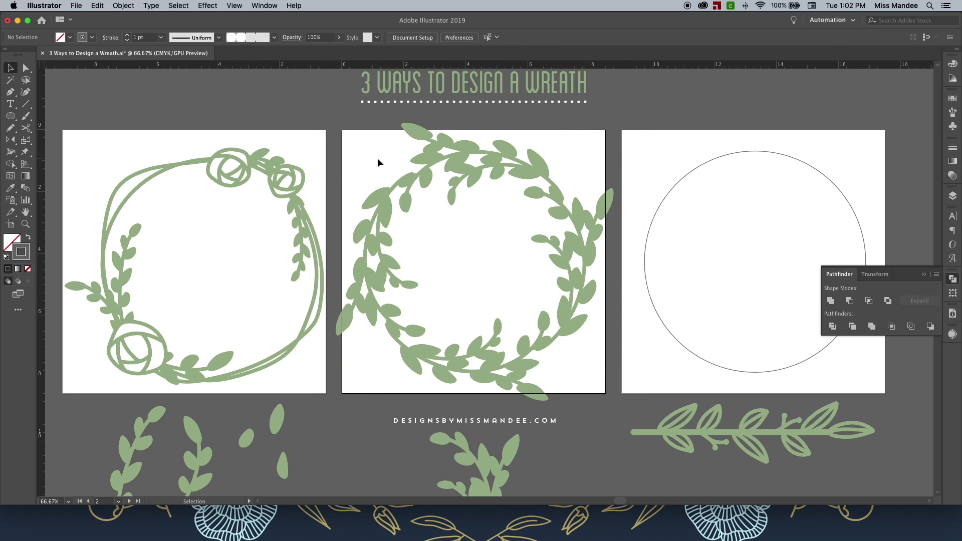
left_click(541, 380)
left_click_drag(475, 123, 475, 139)
- Scroll the canvas to show the third artboard's empty circle and the leafy branch below it
left_click(651, 141)
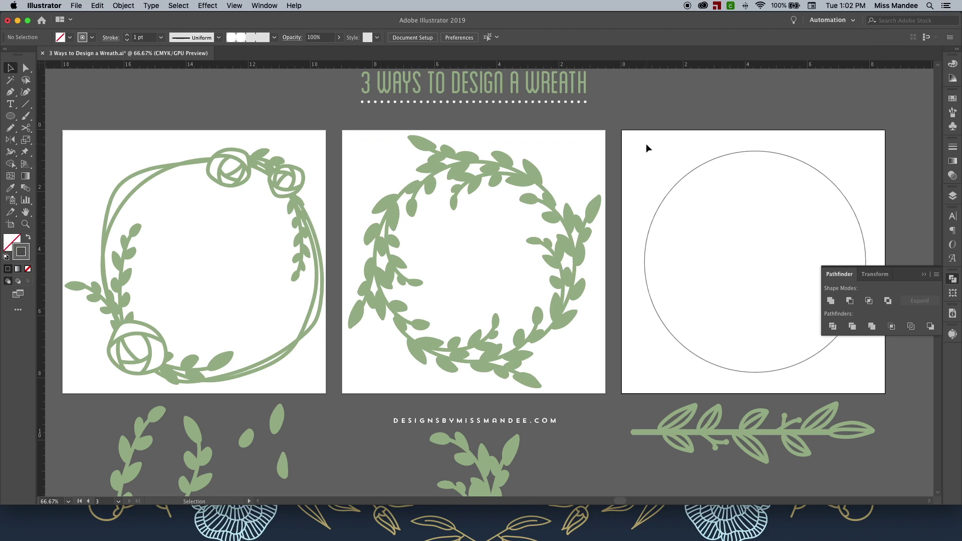
scroll(645, 143, "right", 3)
scroll(645, 148, "right", 2)
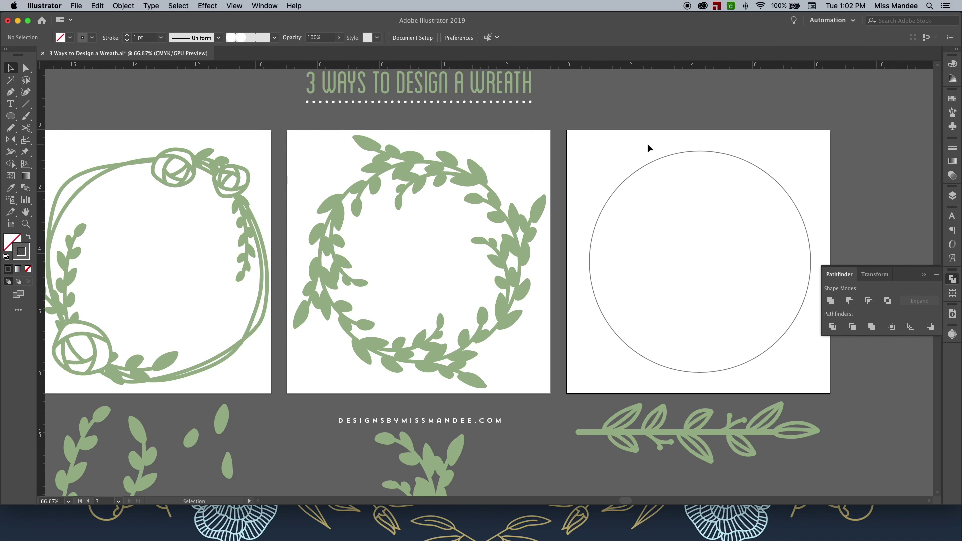
scroll(648, 144, "right", 15)
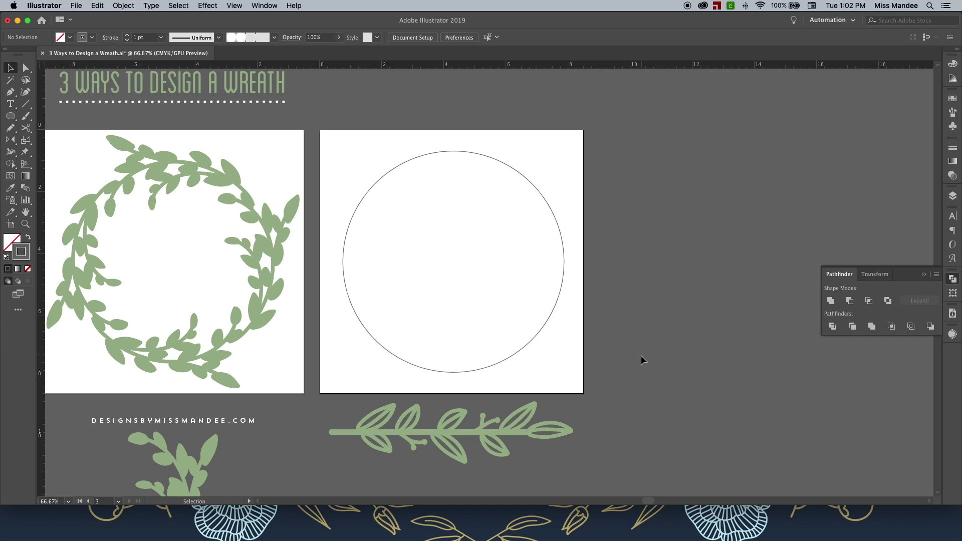
left_click(952, 113)
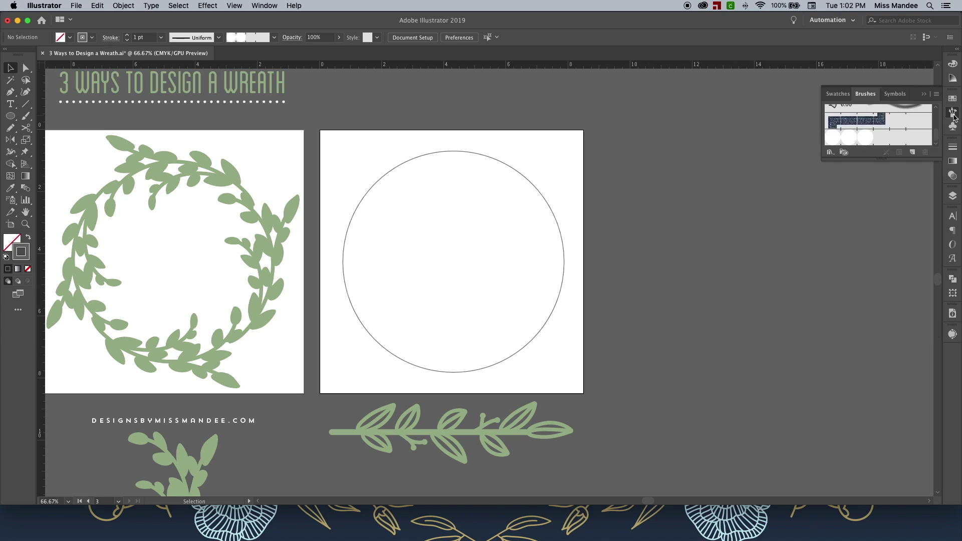
- Create a new pattern brush from the leafy branch artwork in the Brushes panel
left_click(267, 6)
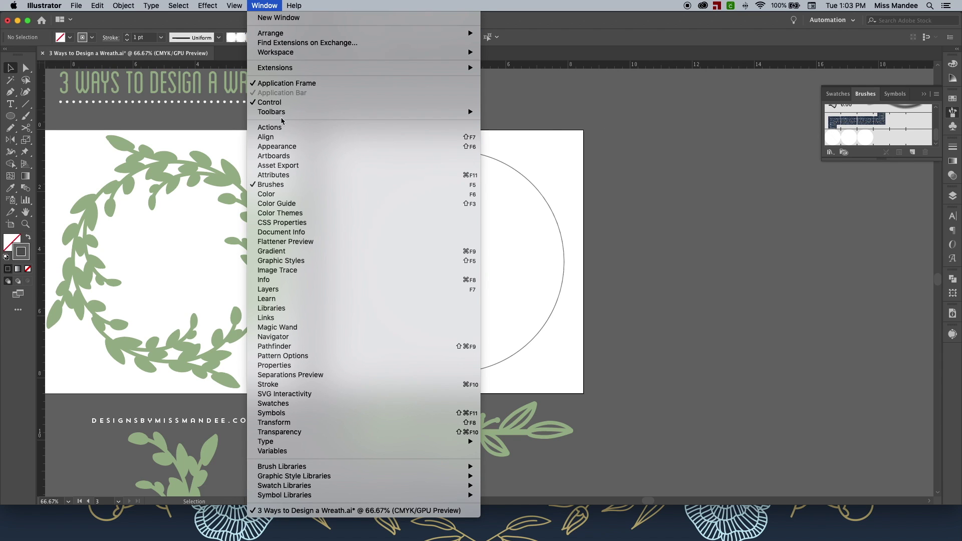
left_click(284, 187)
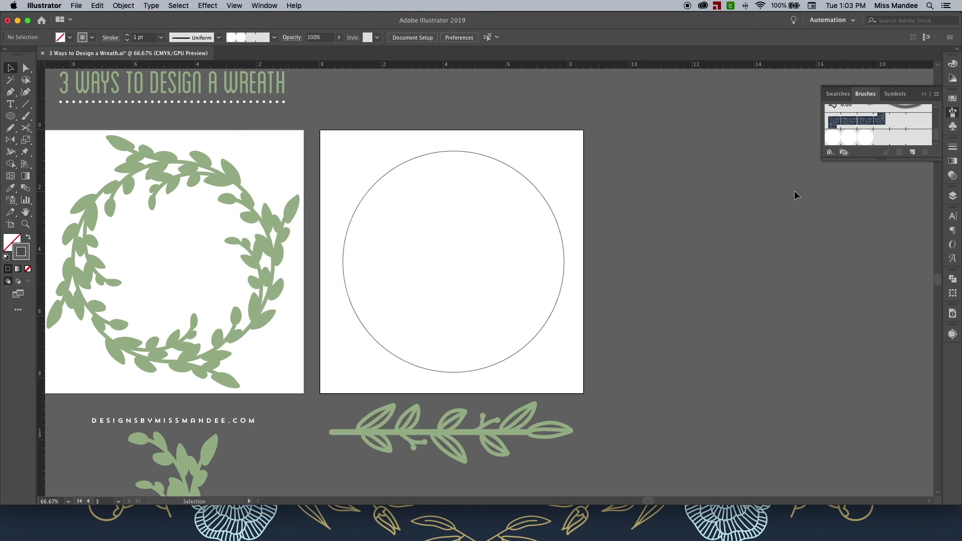
mouse_move(488, 439)
left_mouse_down()
mouse_move(535, 425)
mouse_move(548, 434)
mouse_move(868, 95)
mouse_move(869, 132)
left_mouse_up()
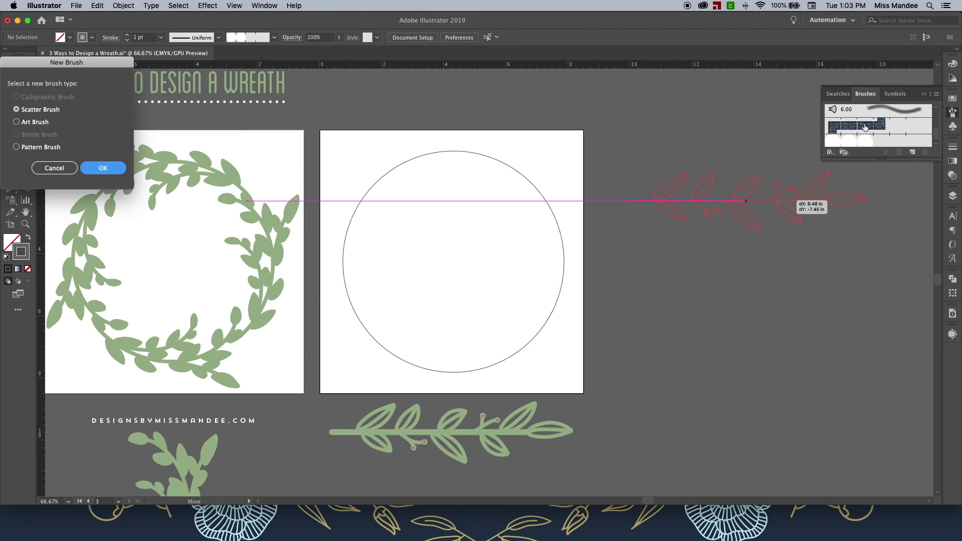
left_click(49, 146)
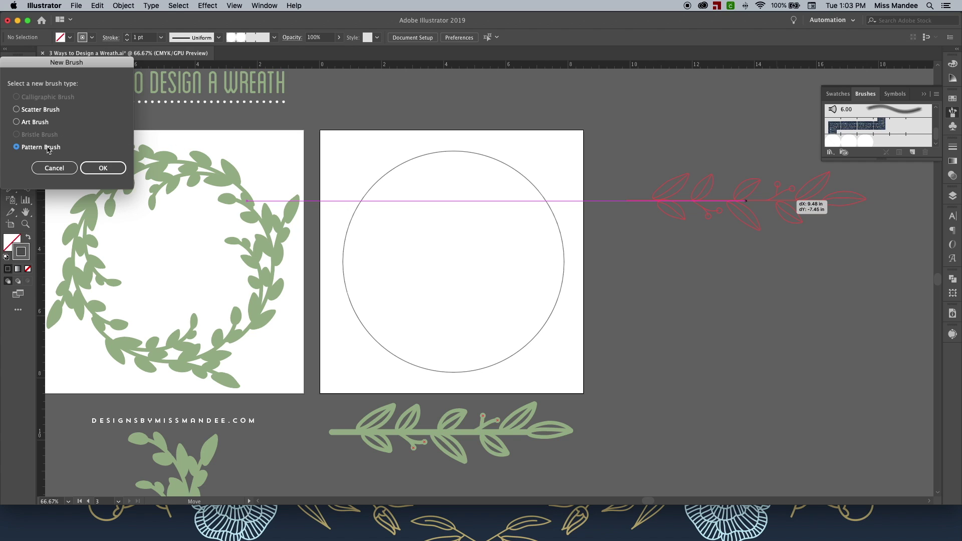
left_click(108, 171)
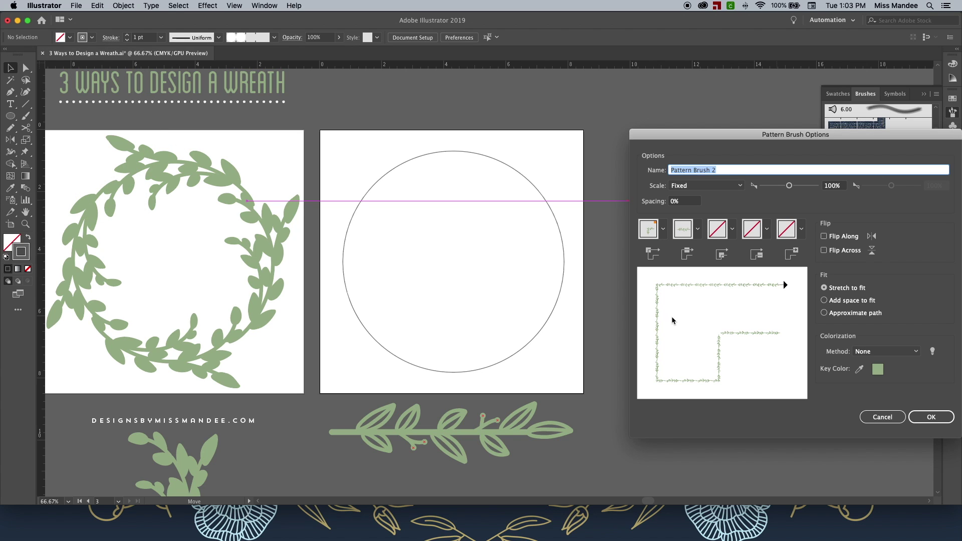
left_click(939, 420)
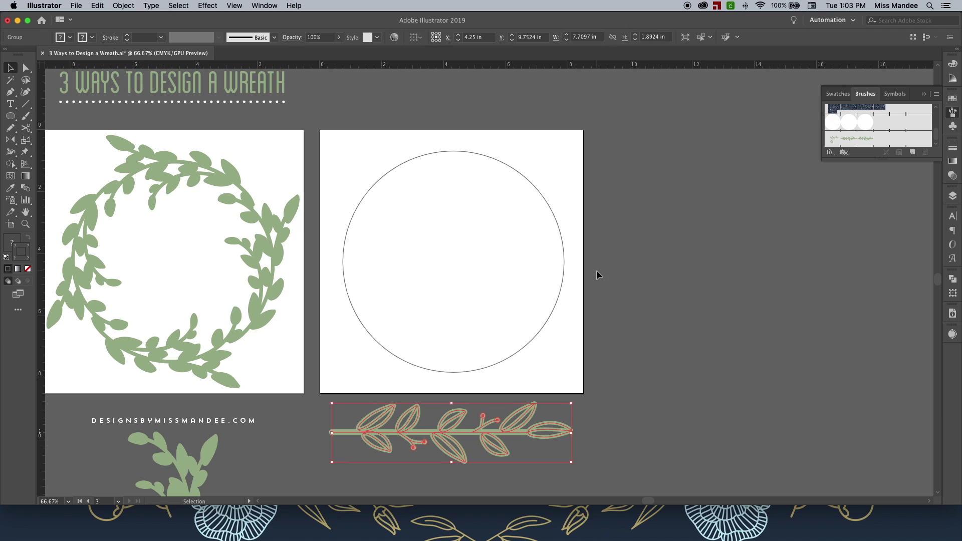
left_click(564, 257)
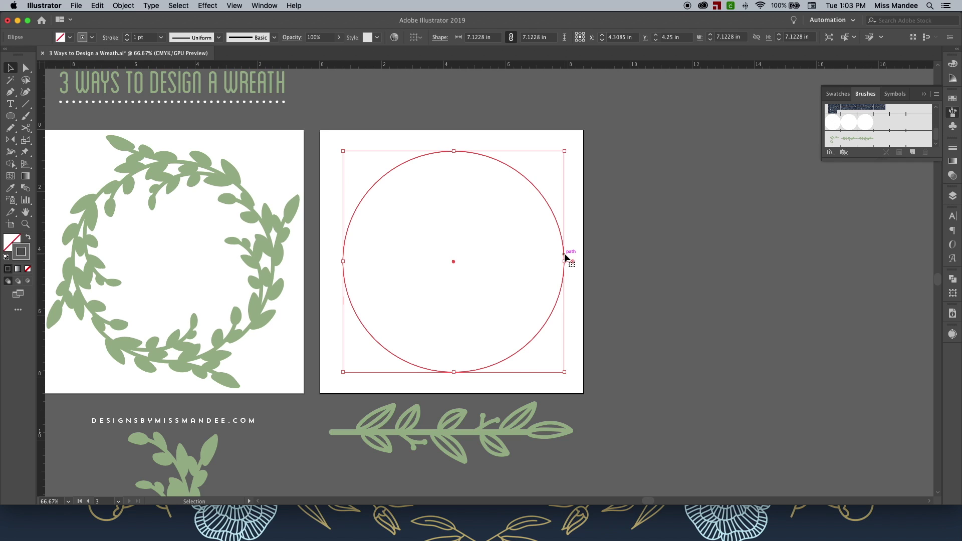
- Apply the leaf pattern brush to the third circle and set its scale to 68%, updating the stroke
left_click(881, 141)
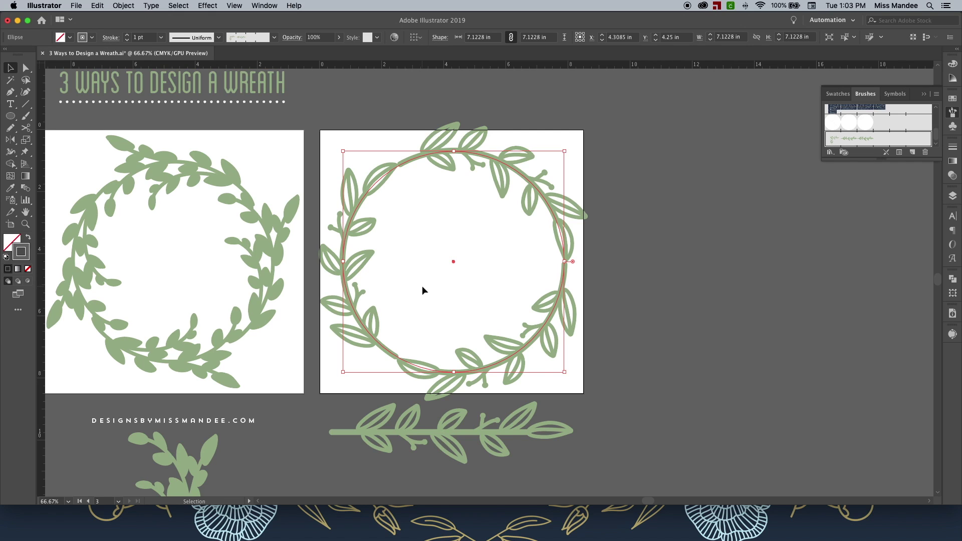
double_click(851, 141)
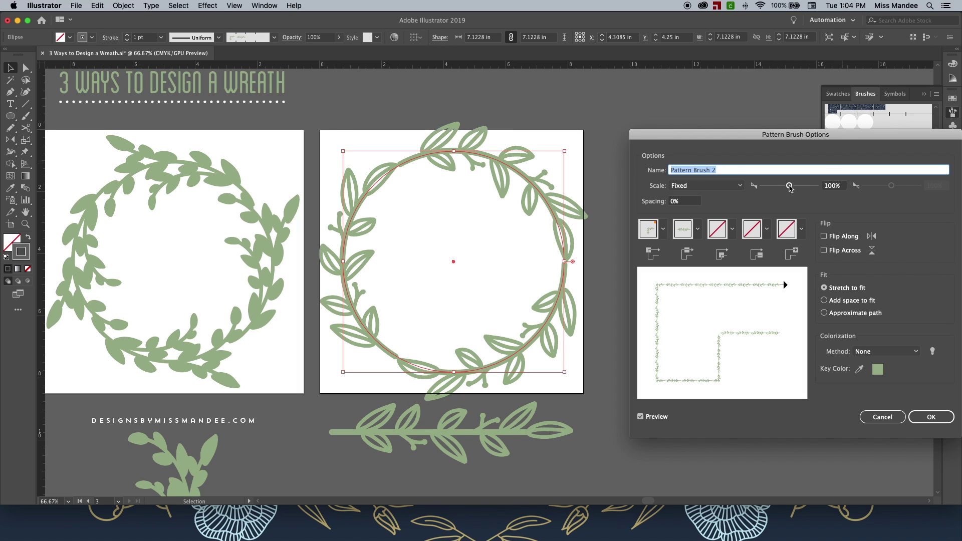
left_click_drag(789, 187, 785, 187)
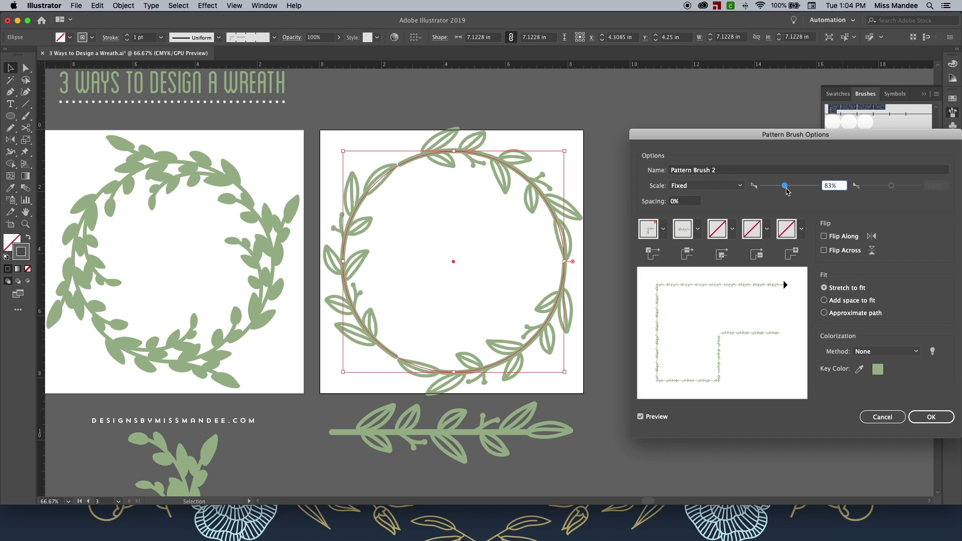
left_click_drag(784, 186, 781, 188)
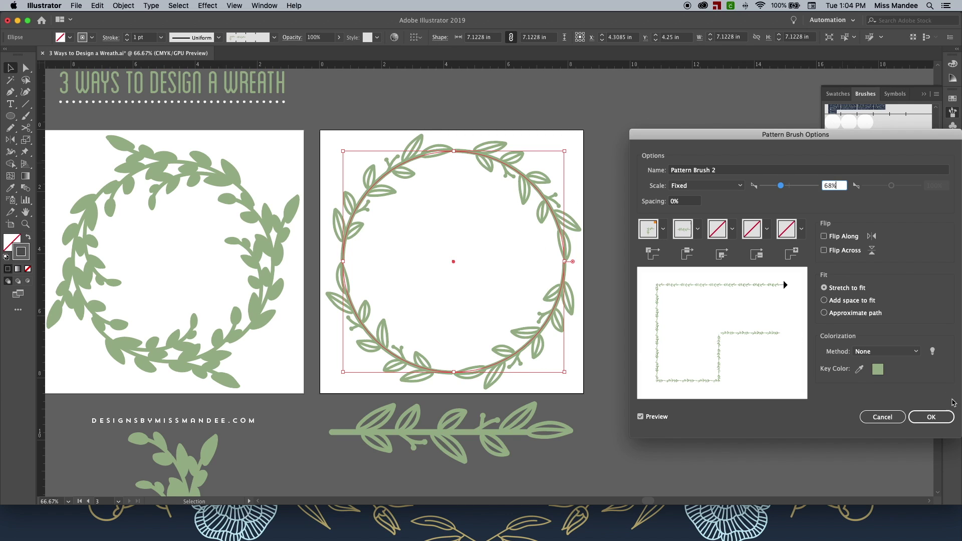
left_click(940, 420)
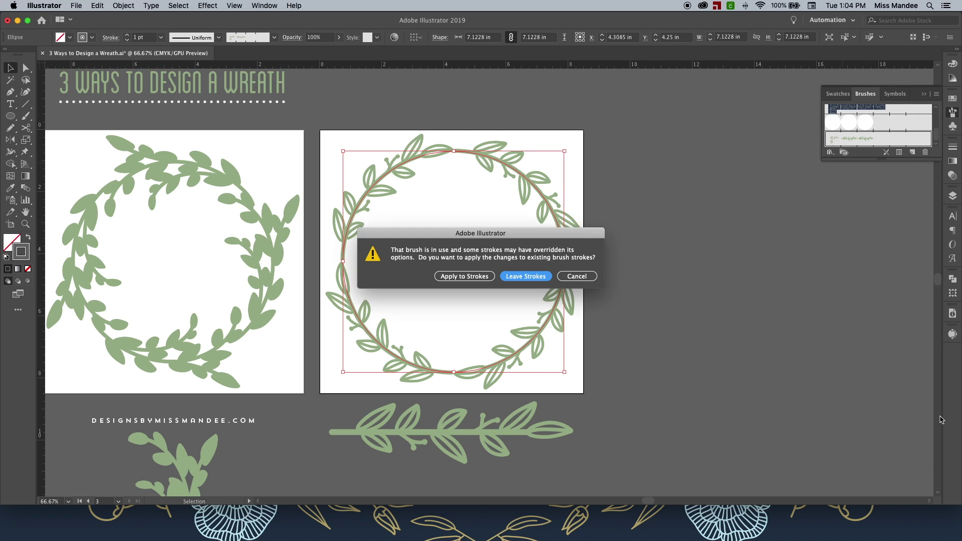
left_click(470, 278)
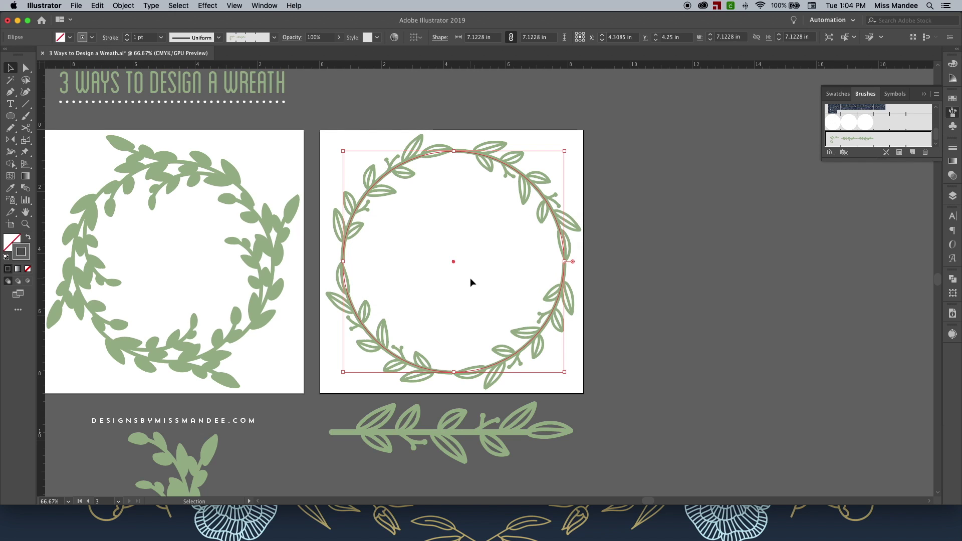
- Zoom in on the first artboard and marquee-select every piece of the rose wreath
left_click(470, 279)
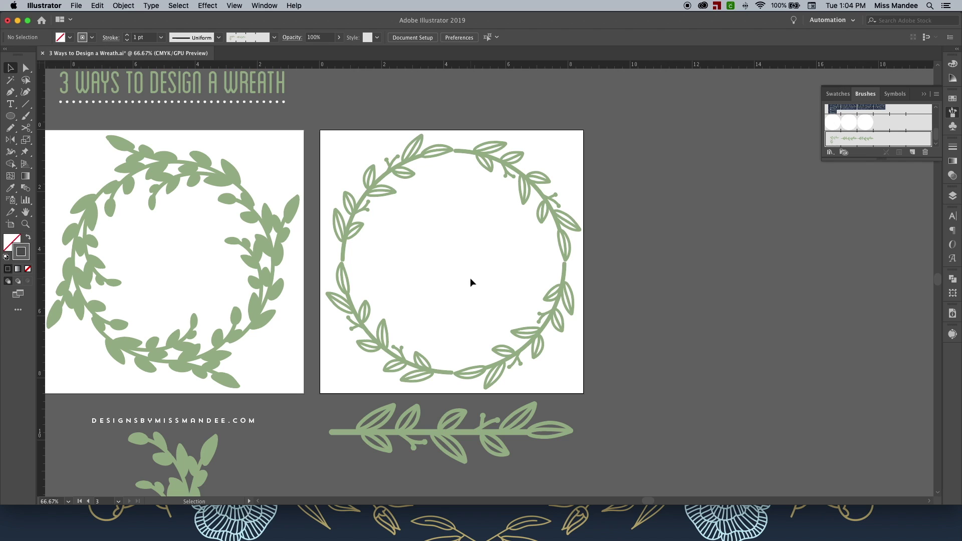
key("super+minus")
key("super+minus")
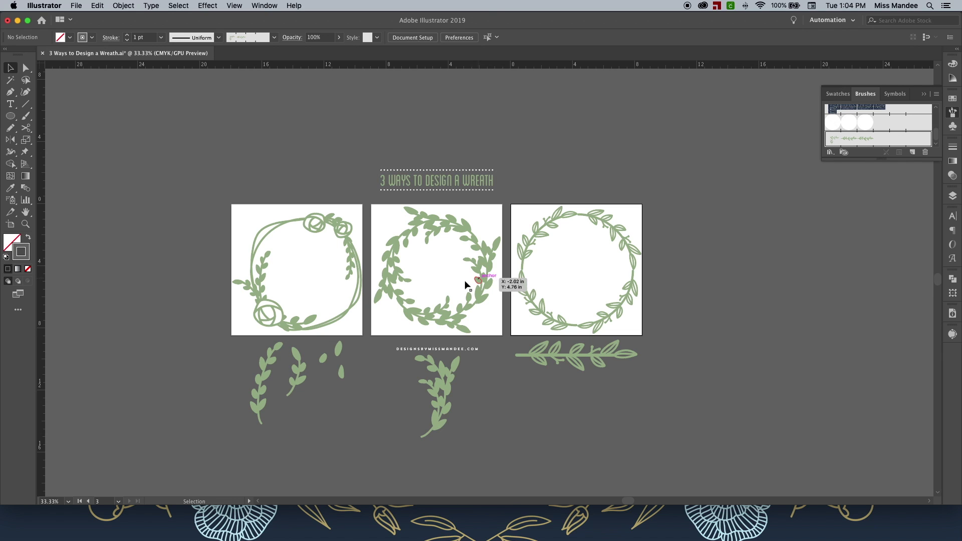
left_click(320, 276)
key("super+equal")
scroll(320, 275, "left", 5)
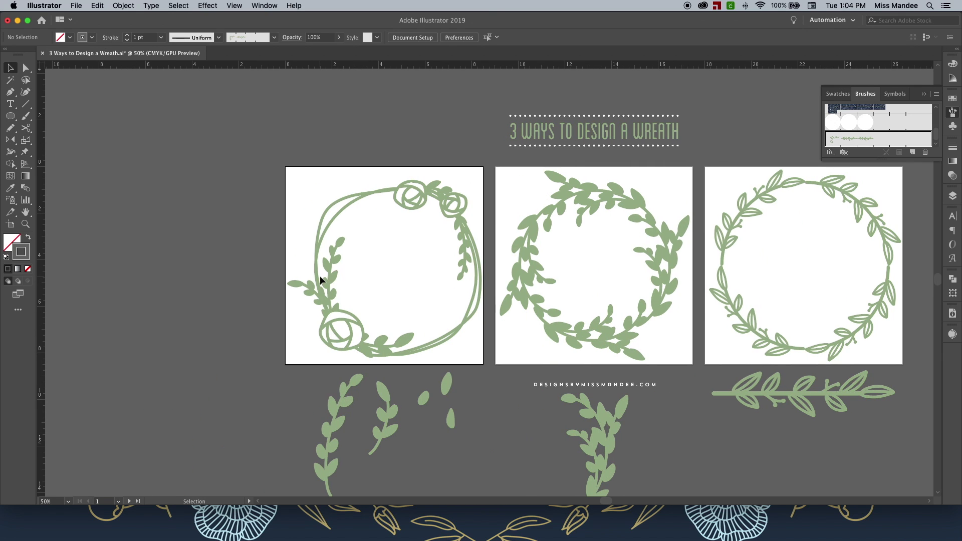
left_click_drag(290, 195, 479, 368)
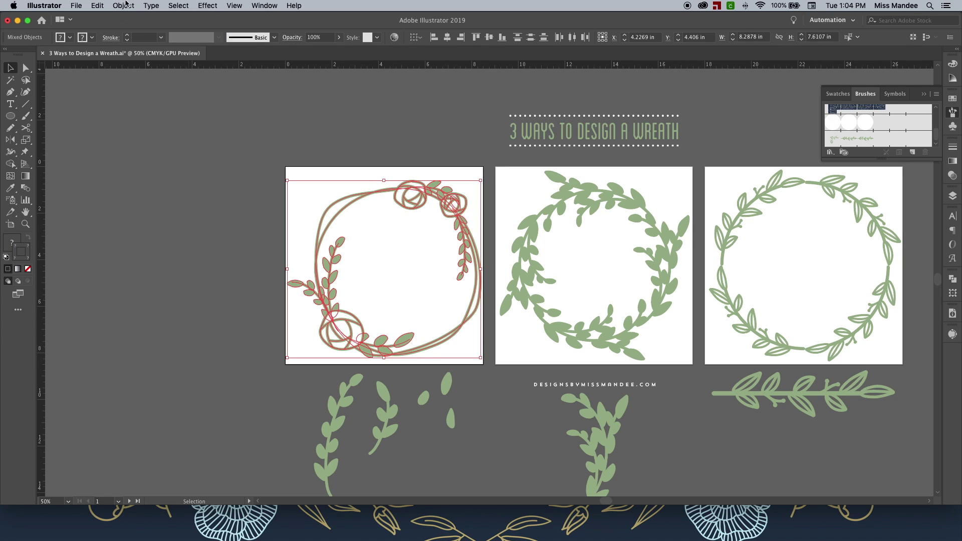
left_click(123, 6)
- Apply Object > Path > Outline Stroke to the first wreath, then select its outlined rings
mouse_move(174, 220)
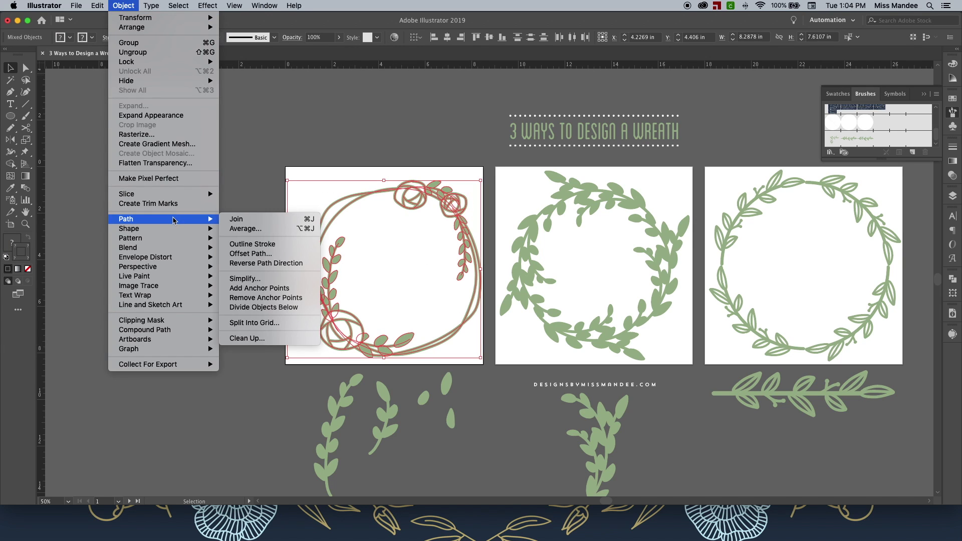
left_click(260, 243)
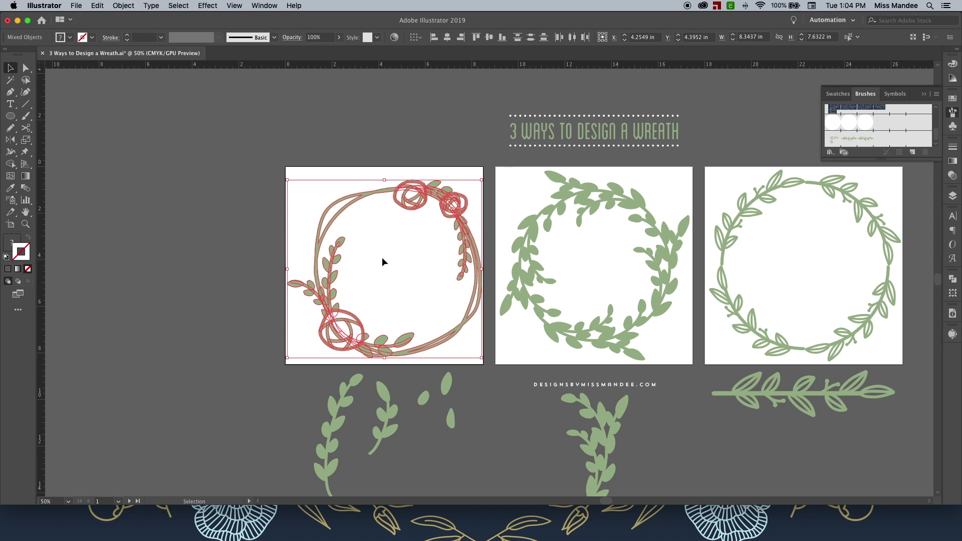
key("super+equal")
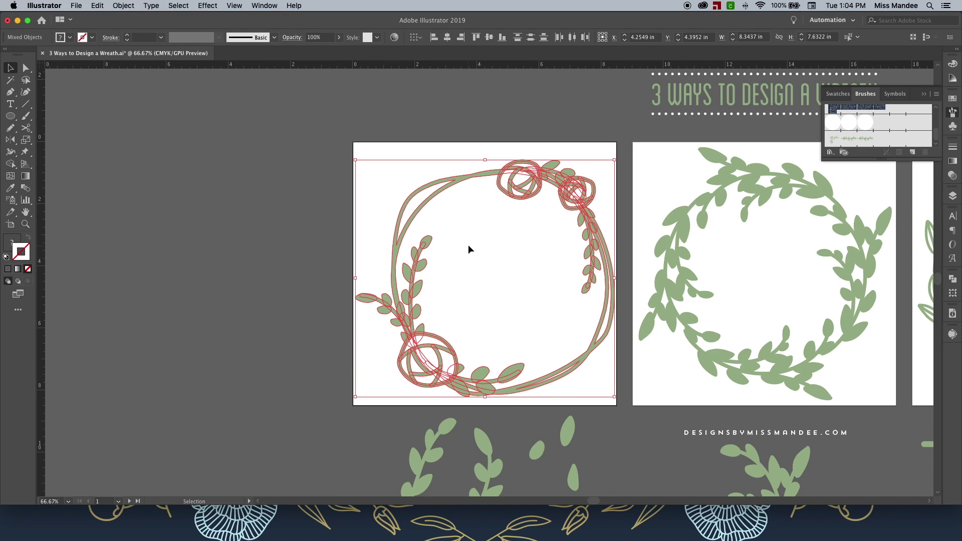
left_click(475, 240)
left_click_drag(447, 163, 464, 182)
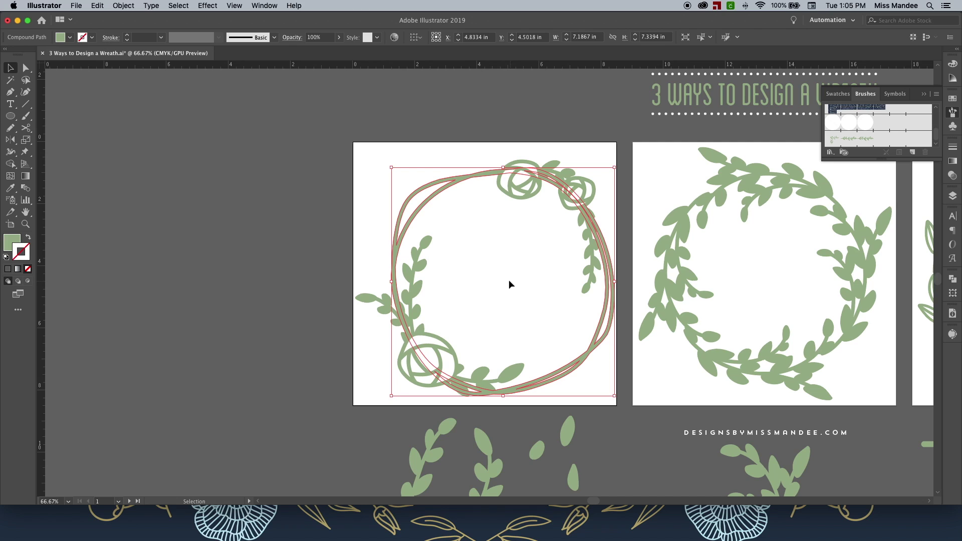
left_click(952, 278)
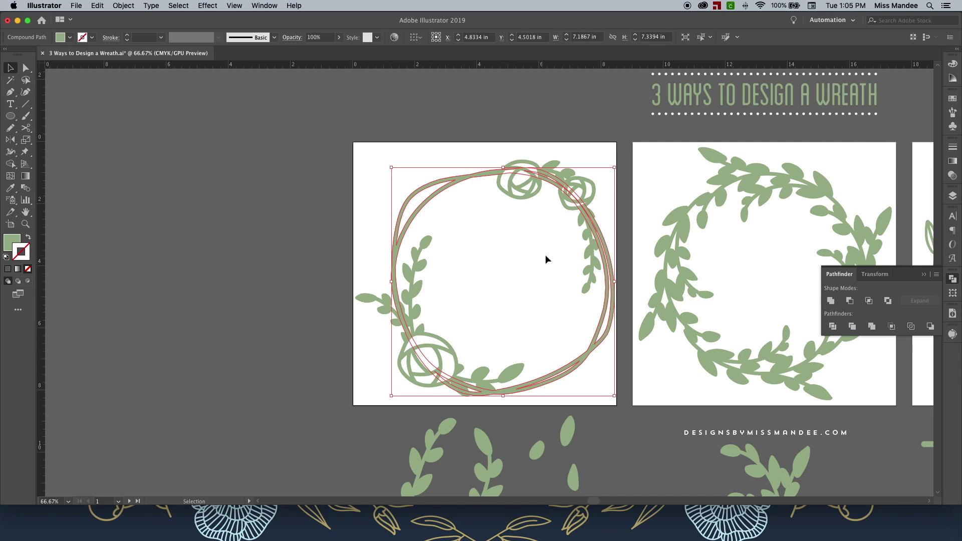
- Select the first wreath's outlined ring together with its right sprig and top leaf
left_click(952, 195)
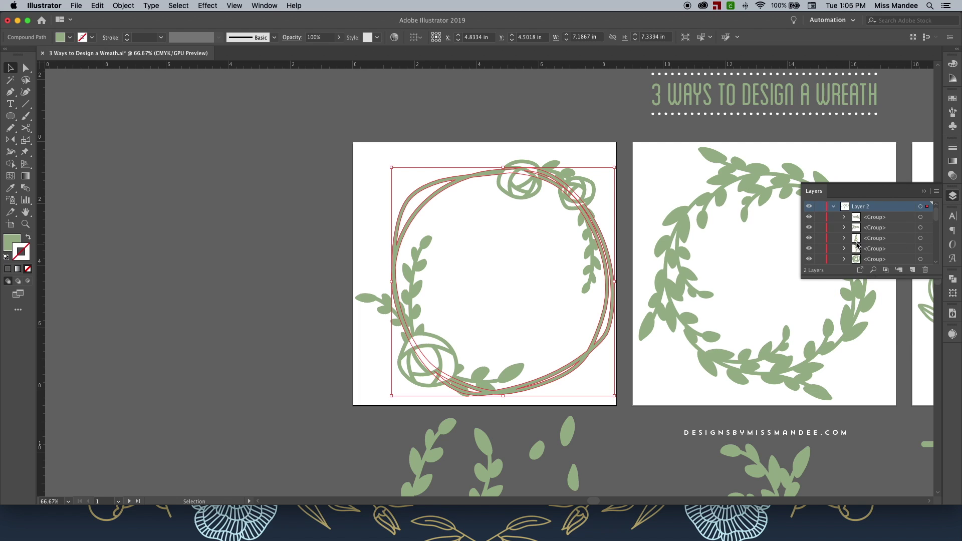
scroll(871, 235, "down", 5)
left_click(561, 290)
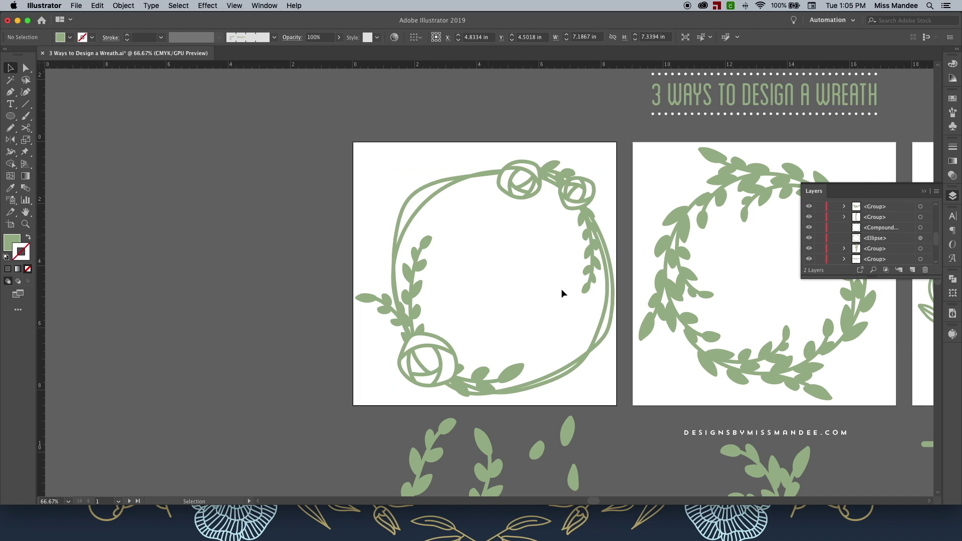
left_click(607, 318)
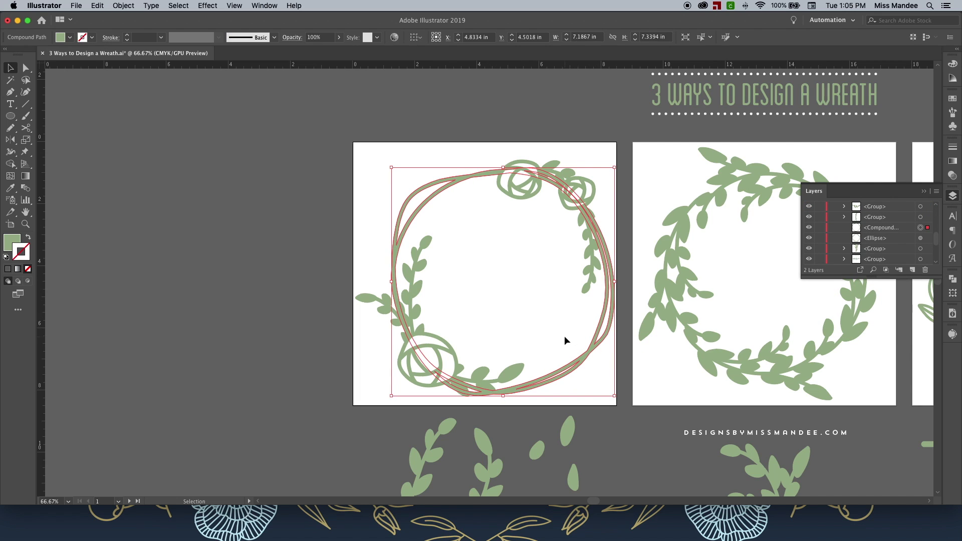
left_click(370, 275)
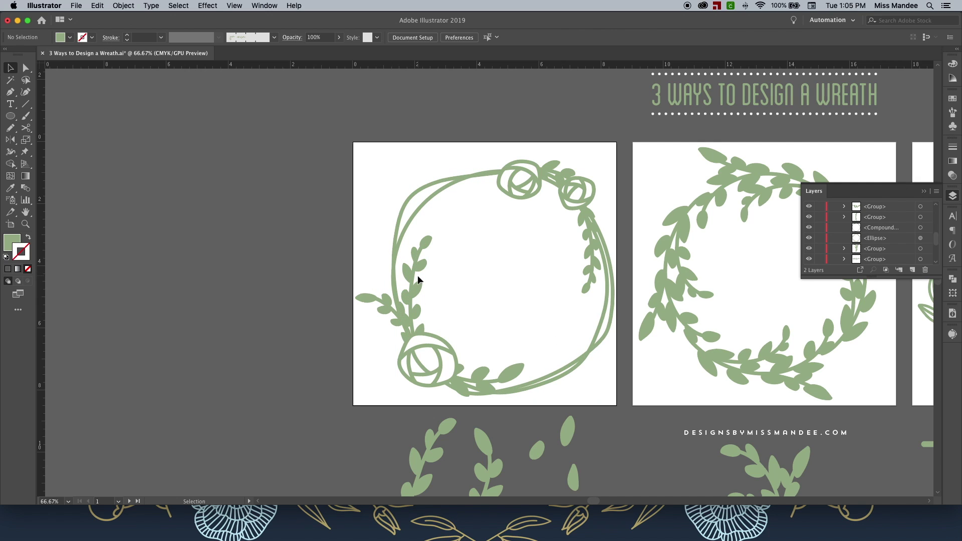
left_click(418, 306)
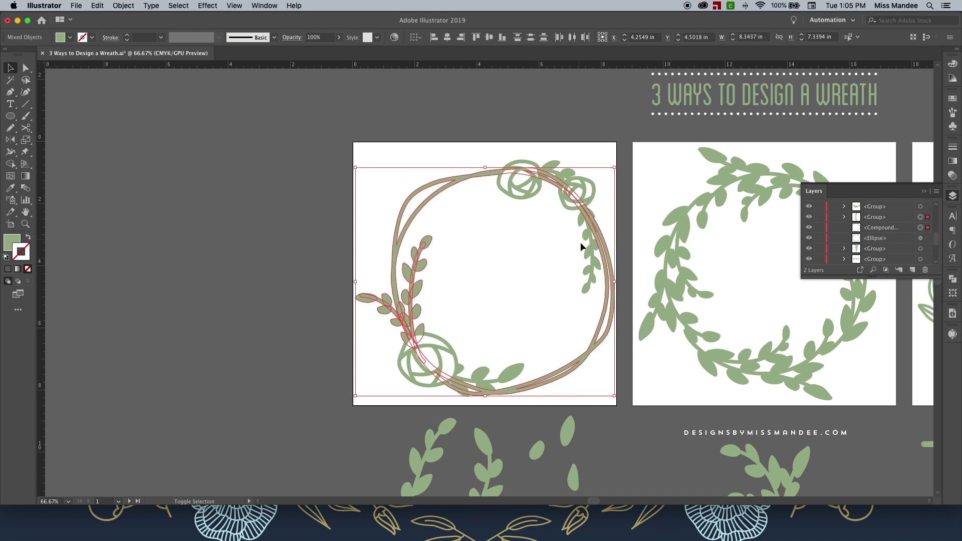
left_click(589, 252, "shift")
left_click(568, 174, "shift")
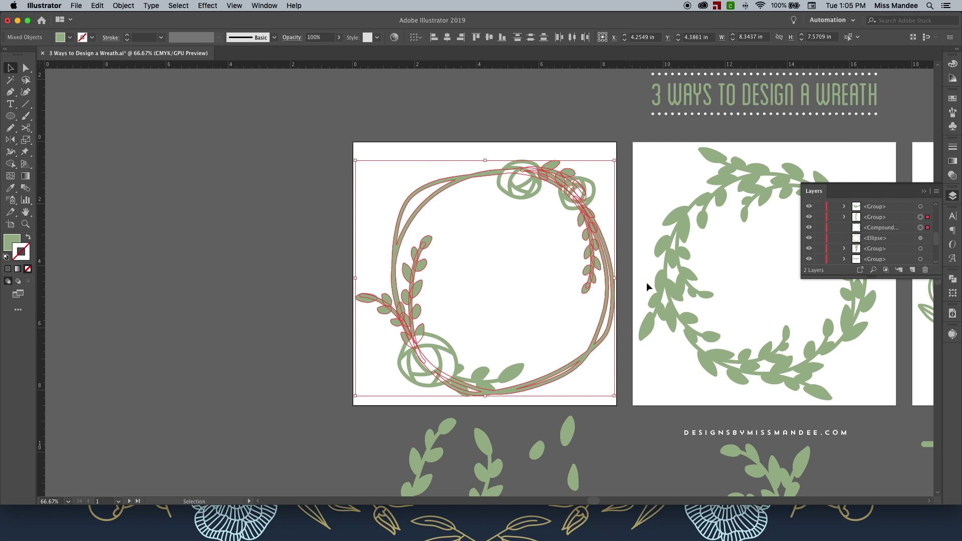
- Add the bottom leaf sprig and unite all selected pieces with Pathfinder Unite
left_click(952, 279)
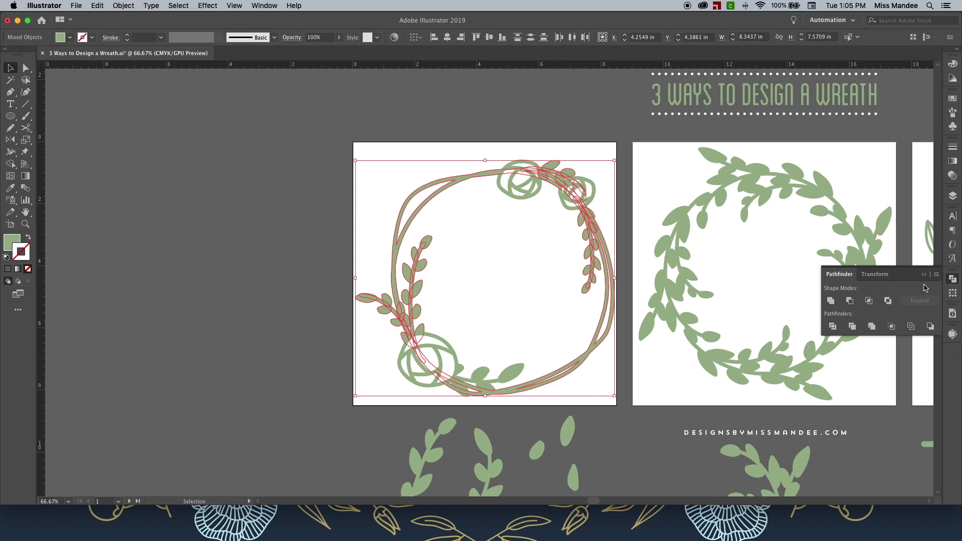
left_click(514, 372, "shift")
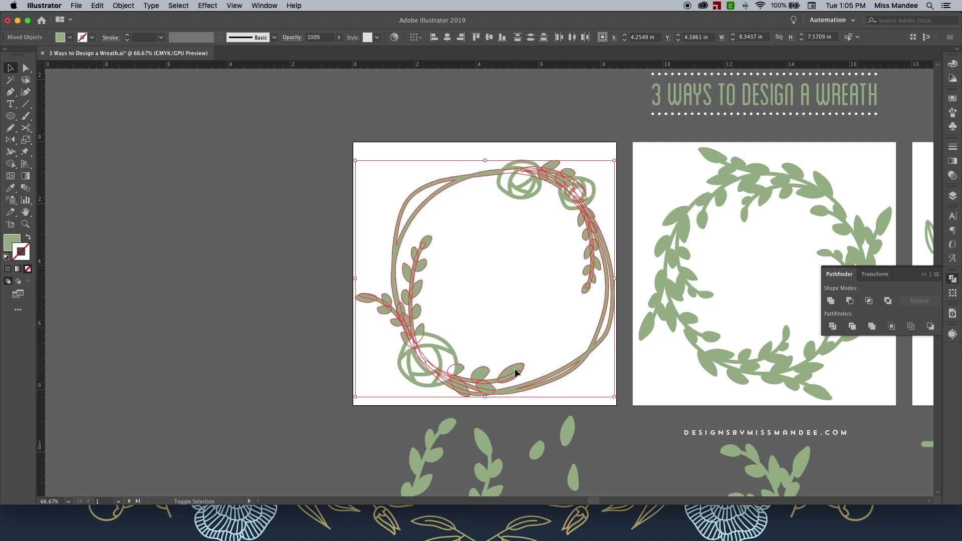
left_click(831, 301)
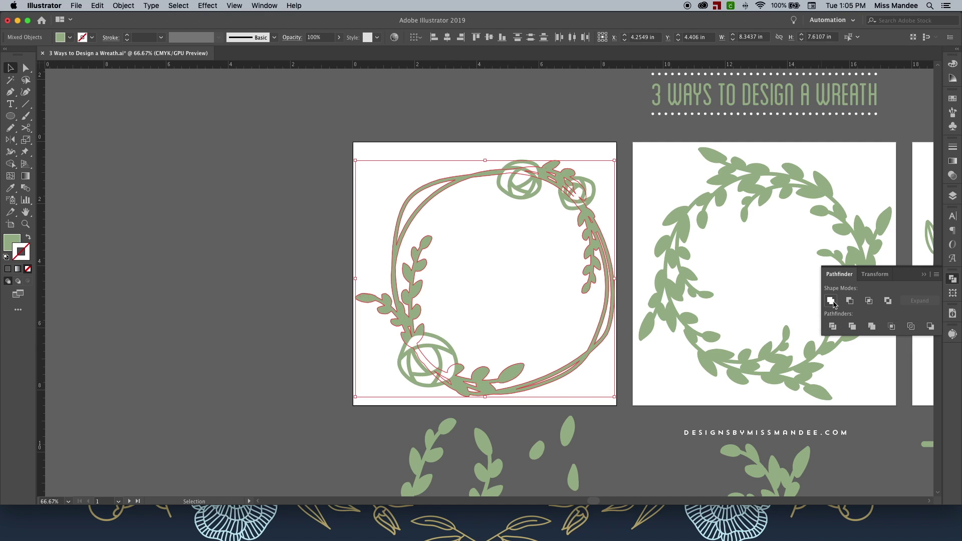
left_click(952, 196)
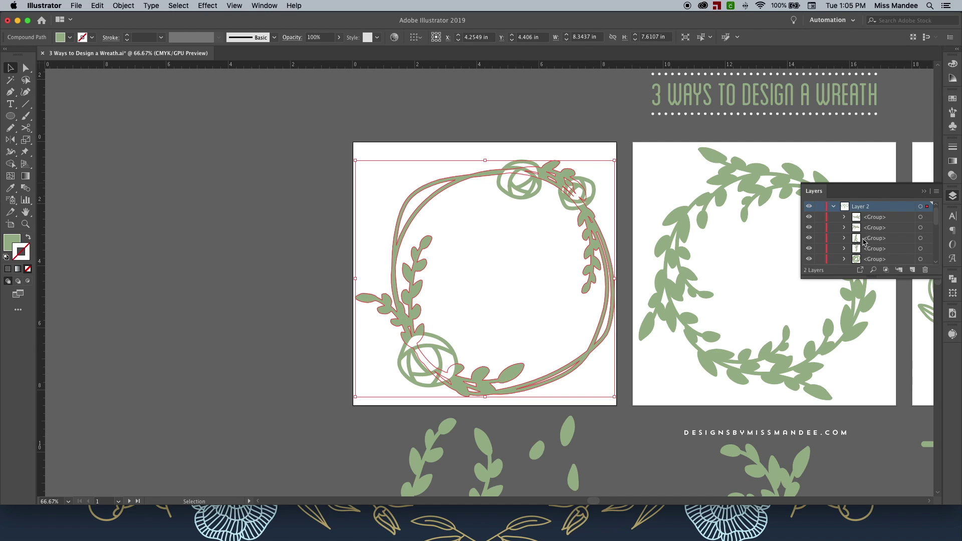
scroll(862, 241, "down", 3)
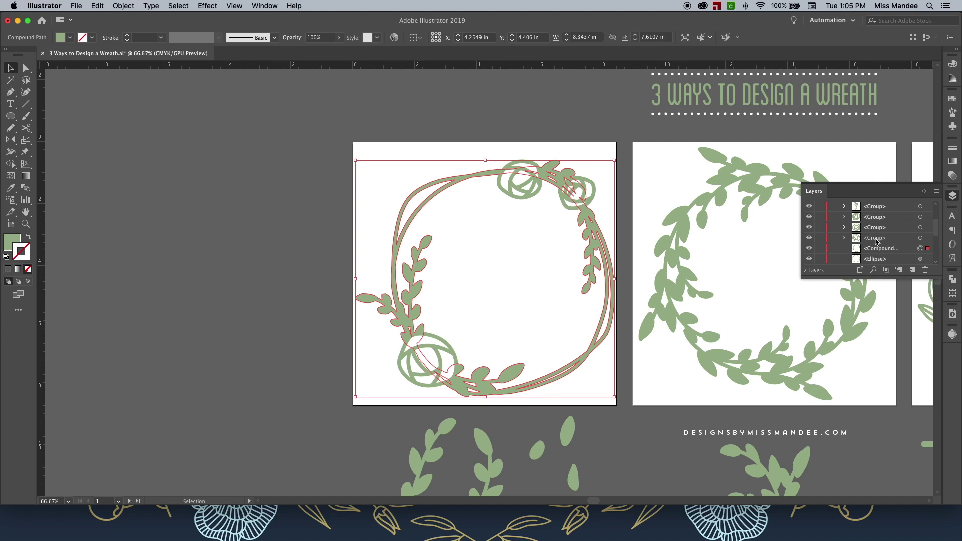
scroll(883, 252, "down", 2)
scroll(885, 251, "up", 2)
left_click(500, 325)
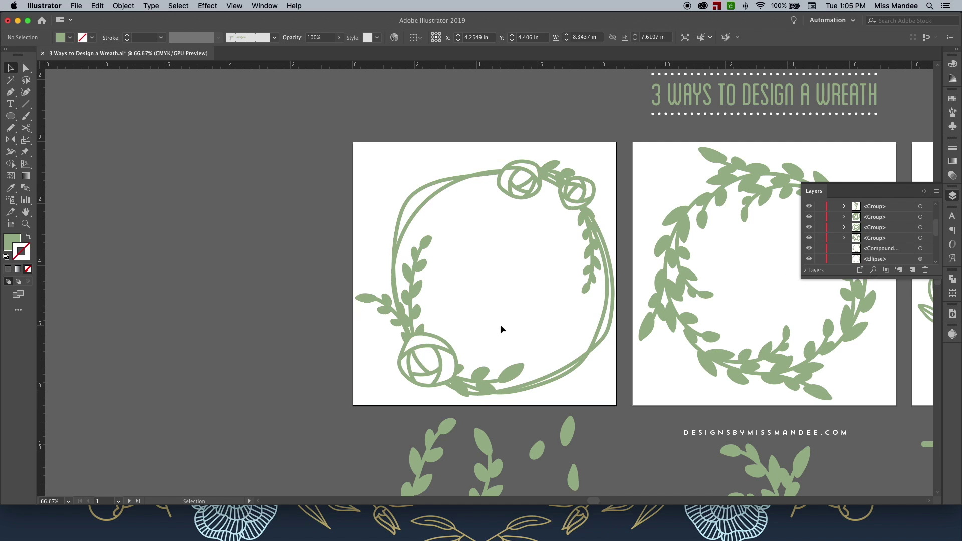
- Select the three roses and make them compound paths with Cmd+8
left_click(423, 364)
left_click(521, 181, "shift")
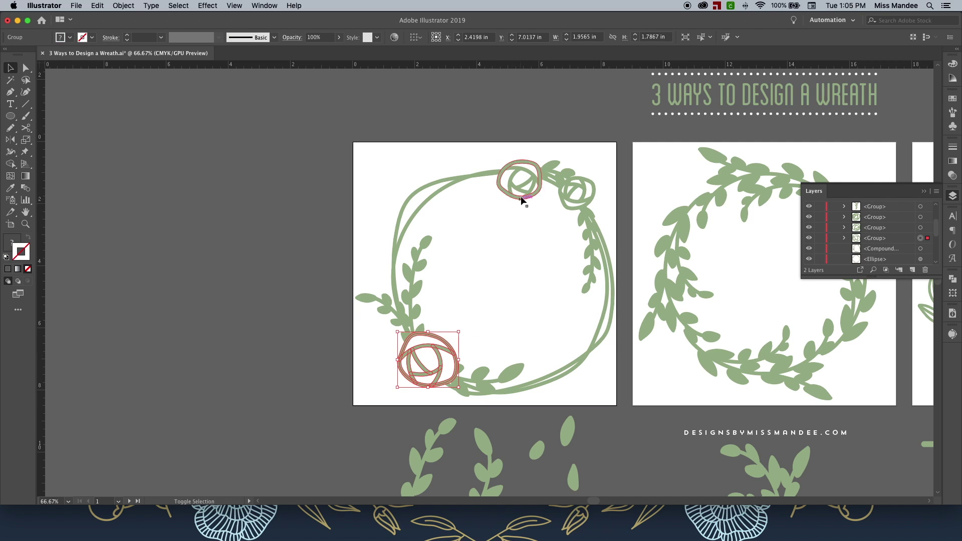
left_click(579, 192, "shift")
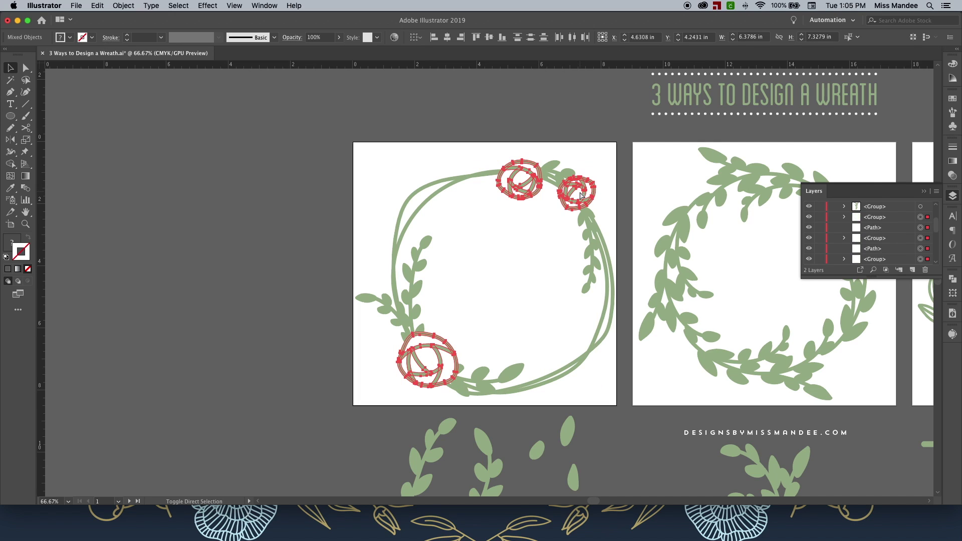
left_click(502, 277)
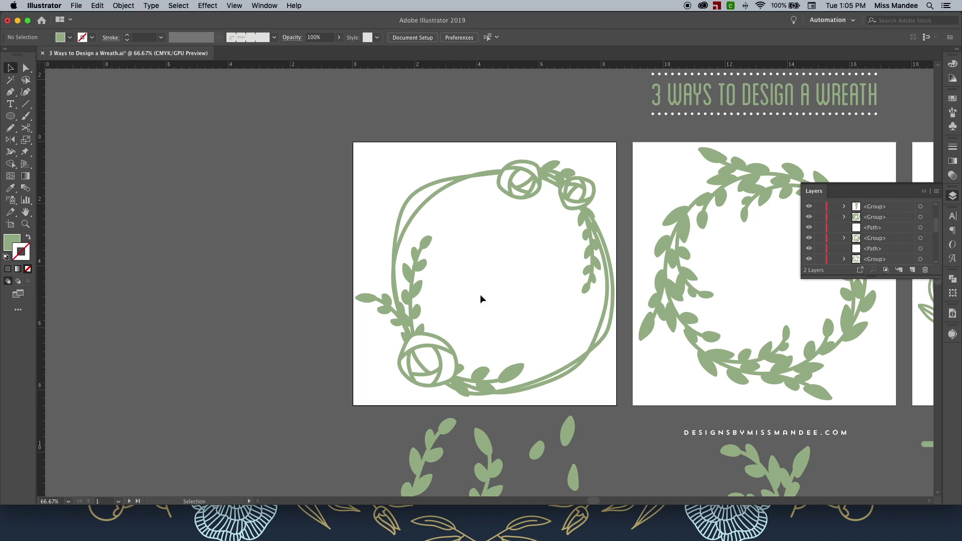
left_click(431, 361)
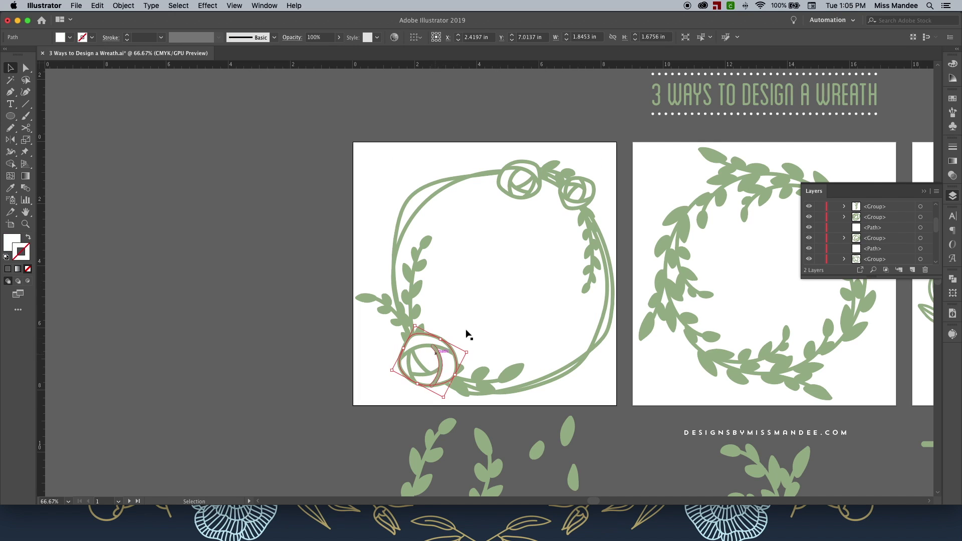
left_click(507, 177, "shift")
left_click(577, 192, "shift")
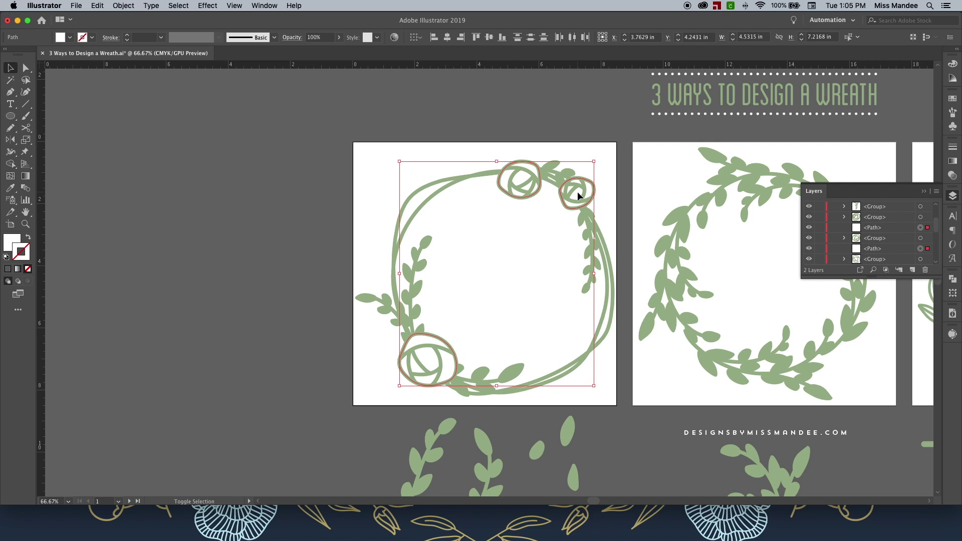
key("a")
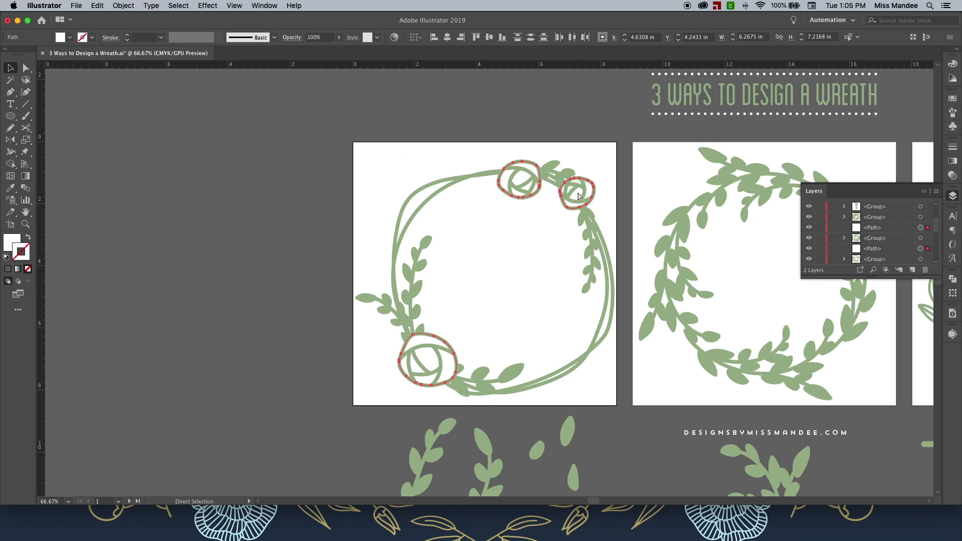
key("super+8")
key("v")
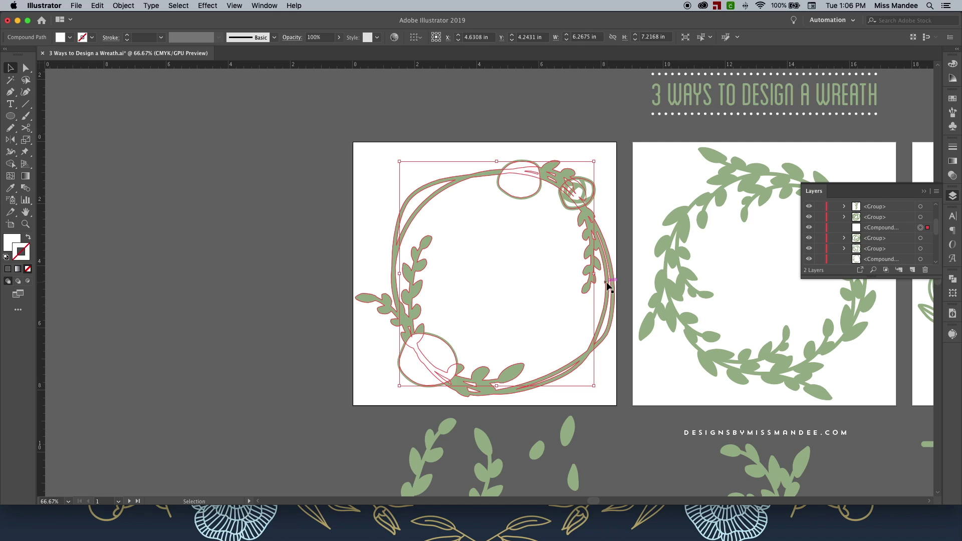
- Add the vine and cut the roses out of it with Pathfinder Minus Front
left_click(587, 219, "shift")
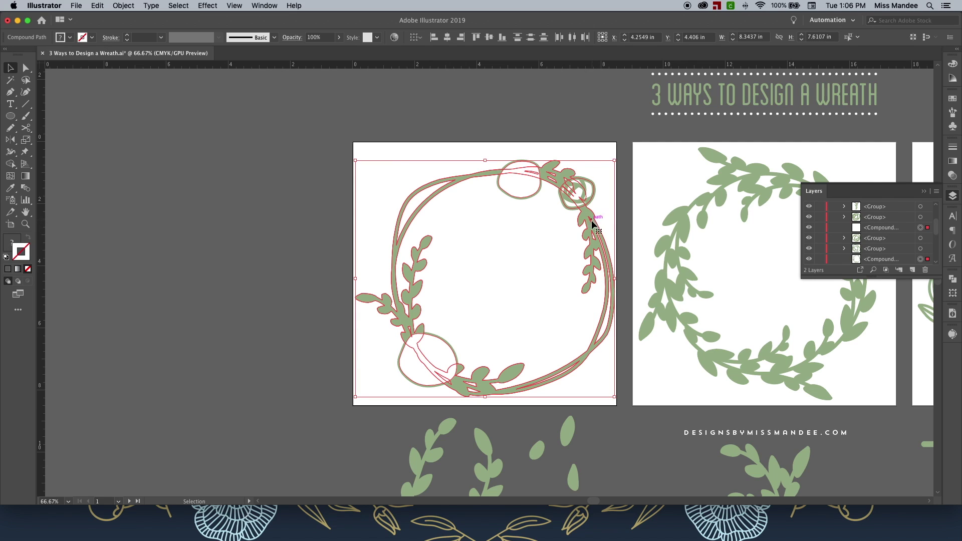
left_click(952, 279)
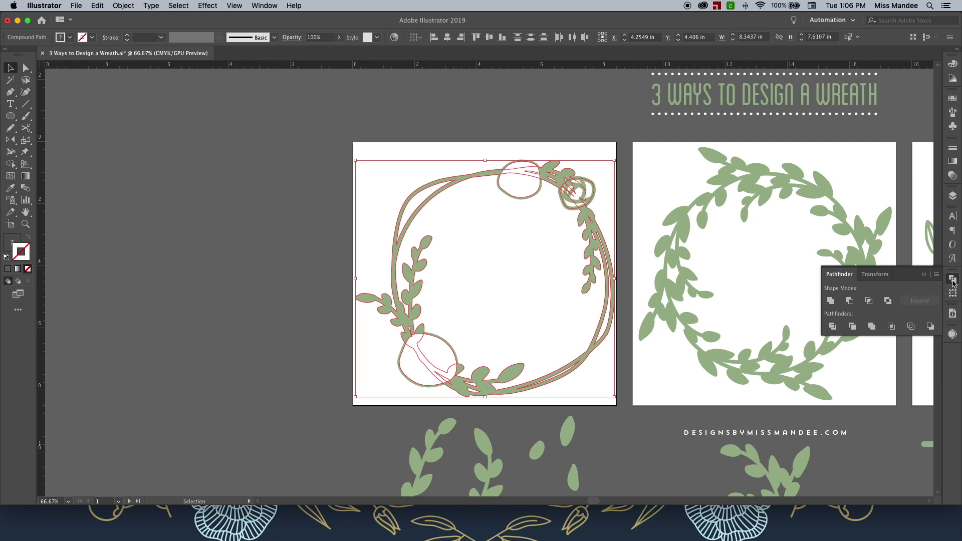
left_click(850, 301)
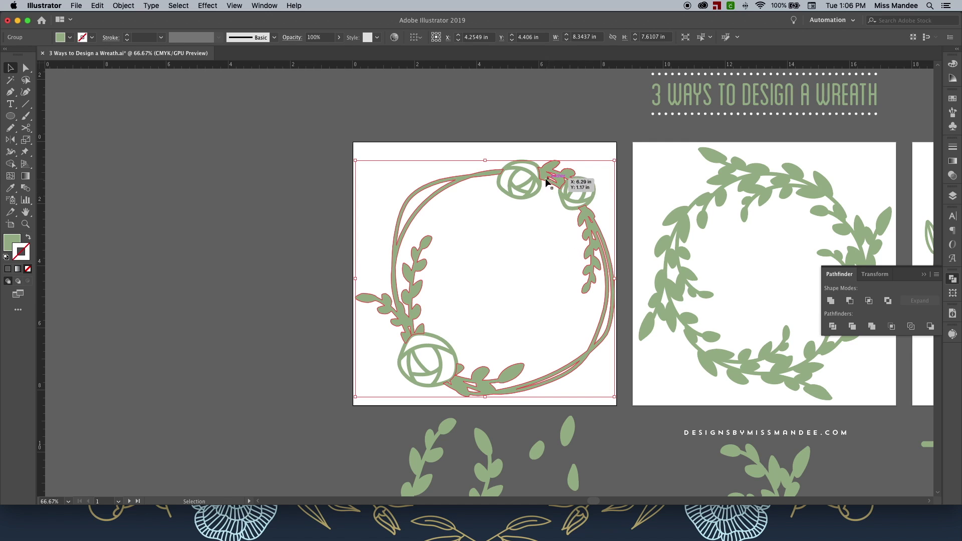
left_click(543, 213)
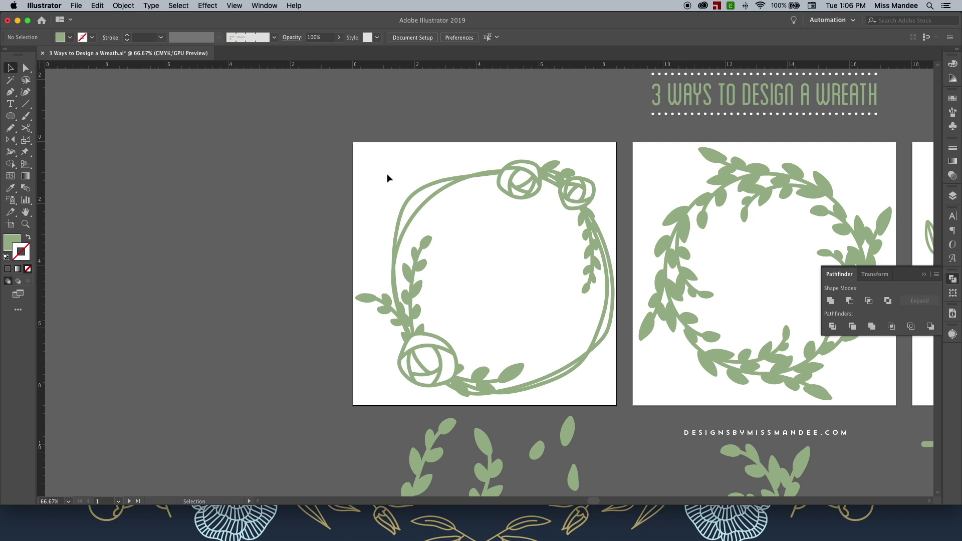
left_click_drag(366, 158, 589, 399)
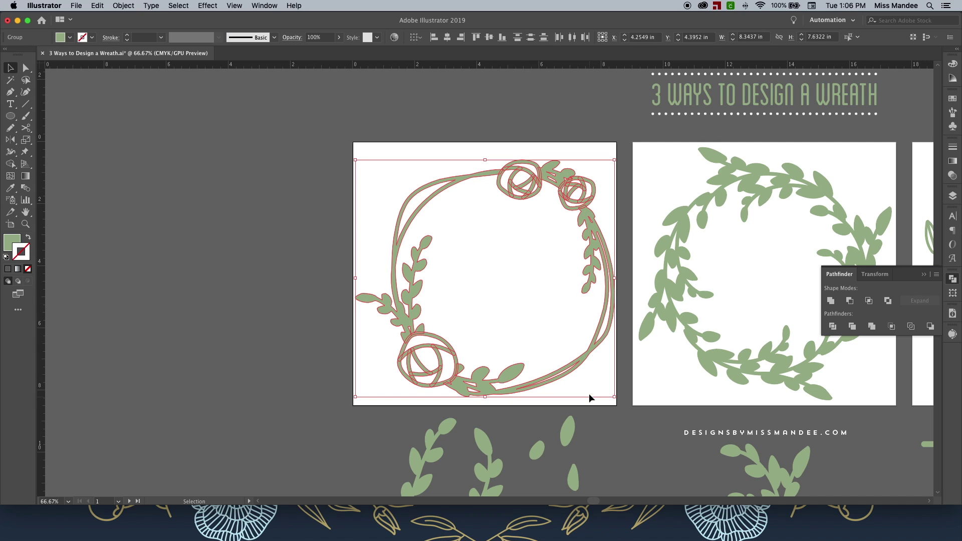
- Unite the selected rose wreath into one compound path with Pathfinder
left_click(830, 301)
left_click(952, 196)
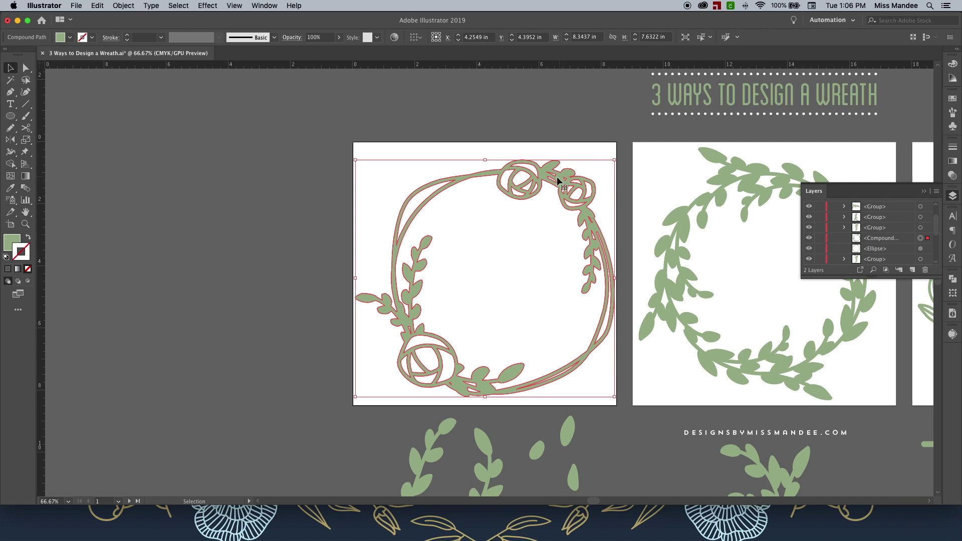
left_click(529, 264)
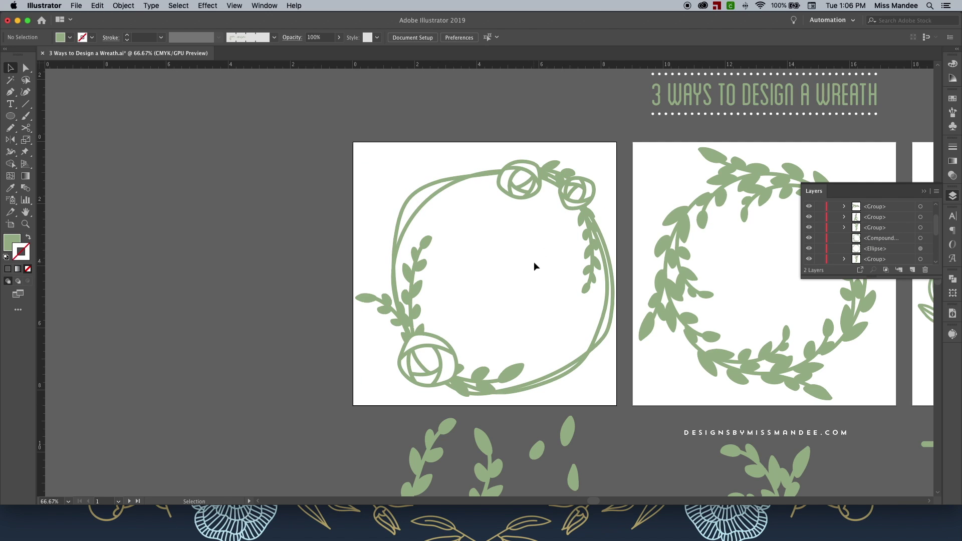
- Inspect the merged outline with Direct Selection, then confirm the wreath selects as one piece
key("a")
left_click(471, 382)
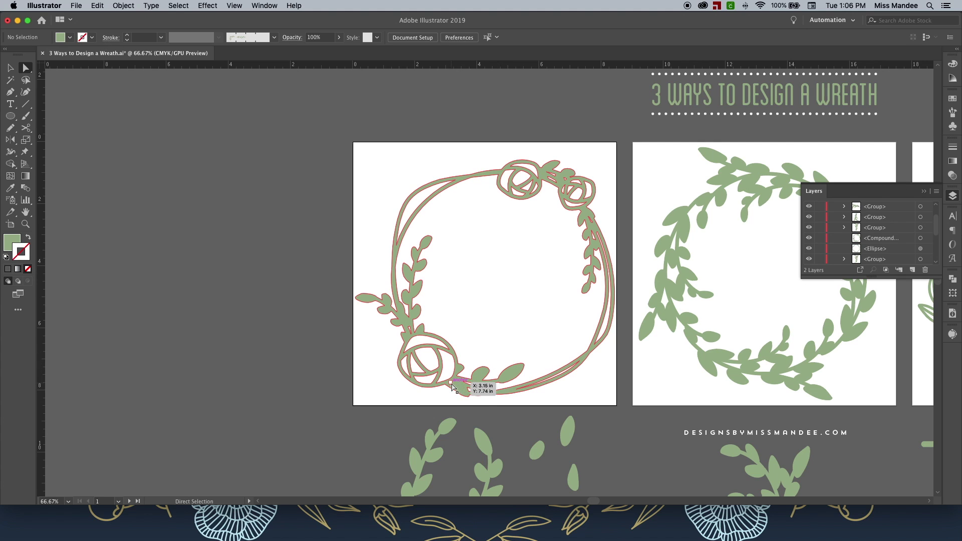
left_click(490, 317)
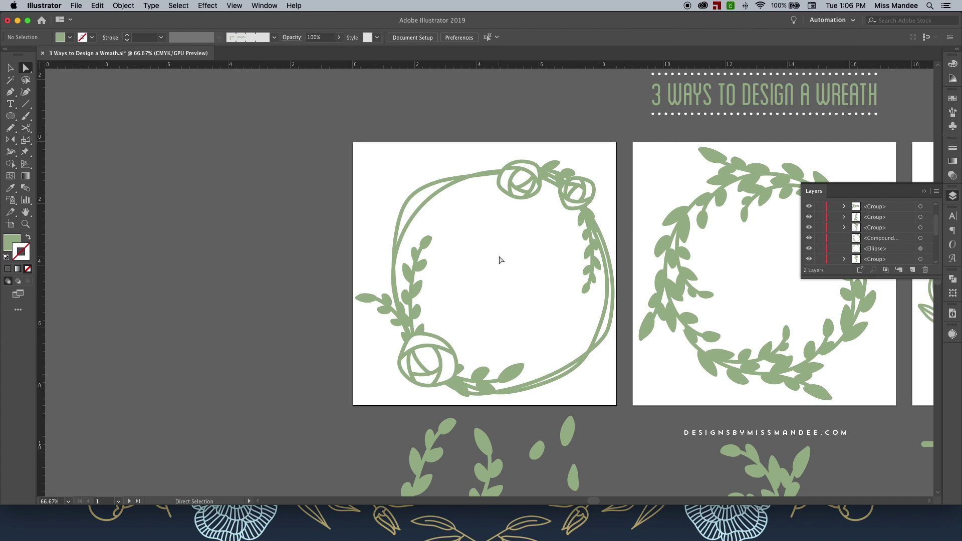
key("v")
left_click(575, 193)
left_click(548, 288)
scroll(549, 283, "right", 10)
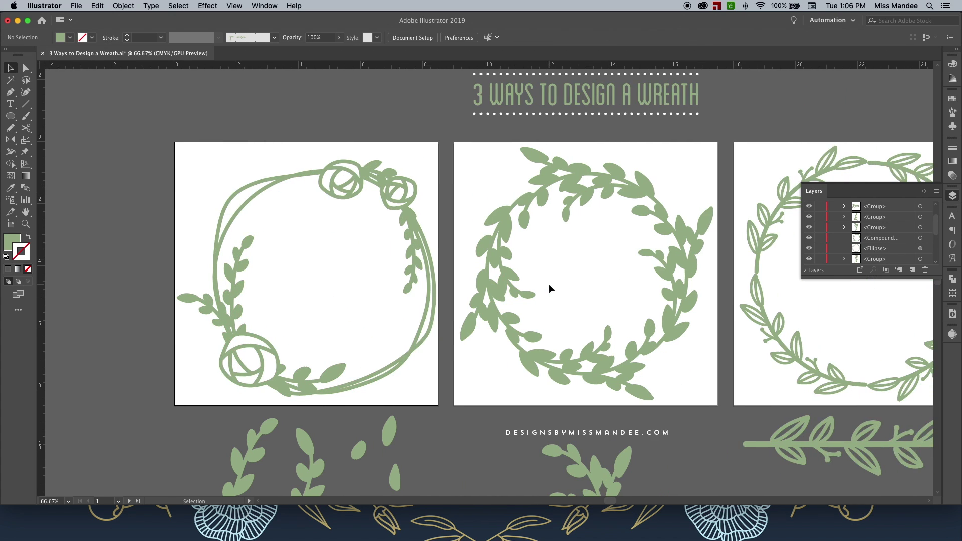
- Select all of the middle wreath's leafy branches and outline their strokes
left_click(414, 215)
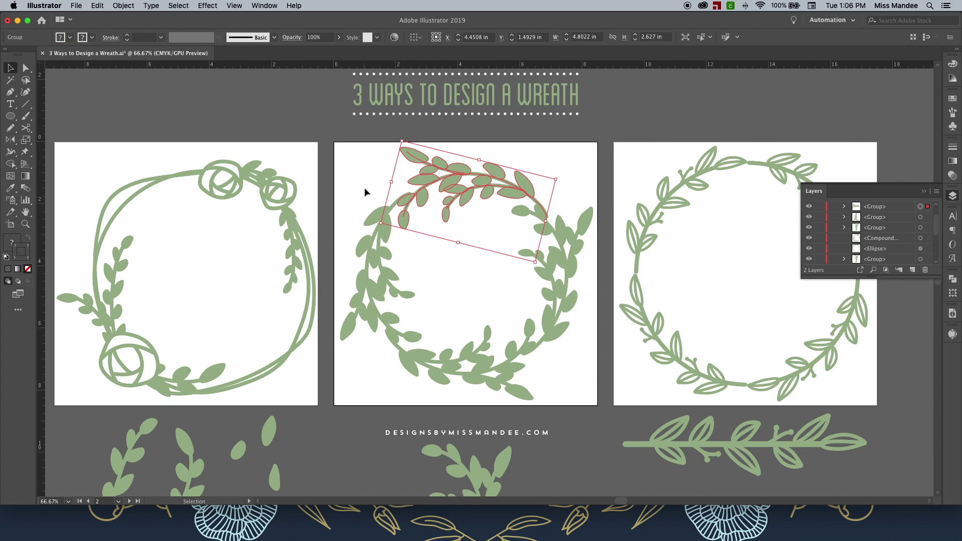
left_click_drag(365, 192, 591, 391)
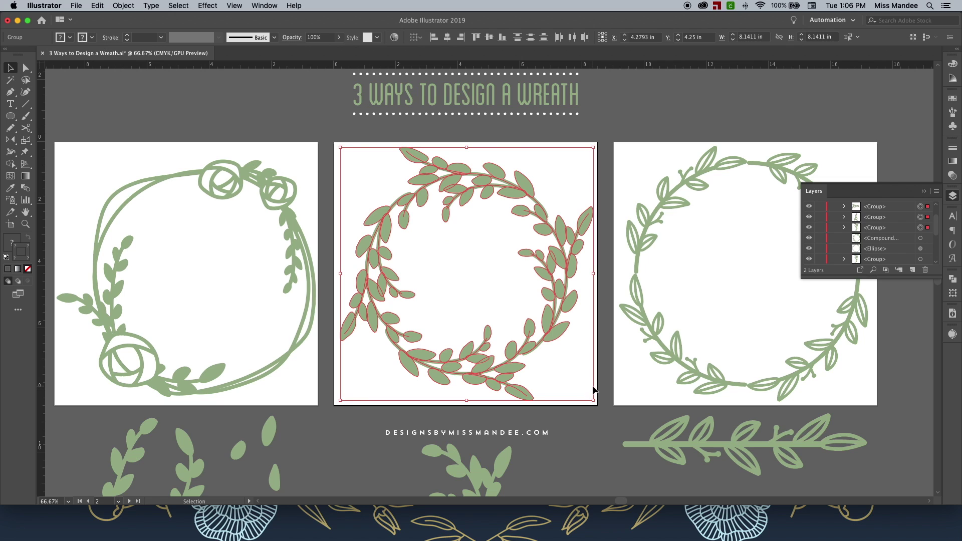
left_click(124, 6)
mouse_move(165, 219)
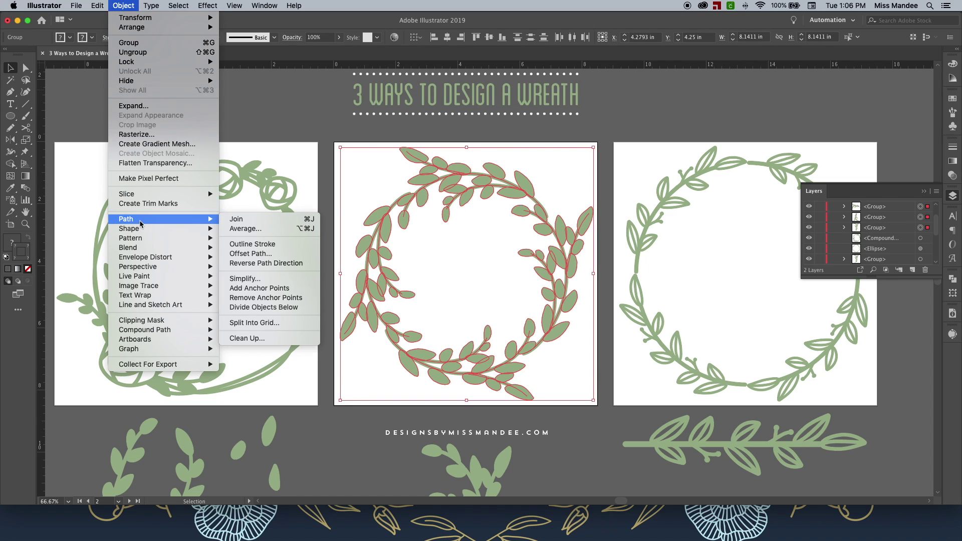
left_click(249, 245)
- Unite the middle wreath into one compound path and confirm it selects as one piece
left_click(952, 279)
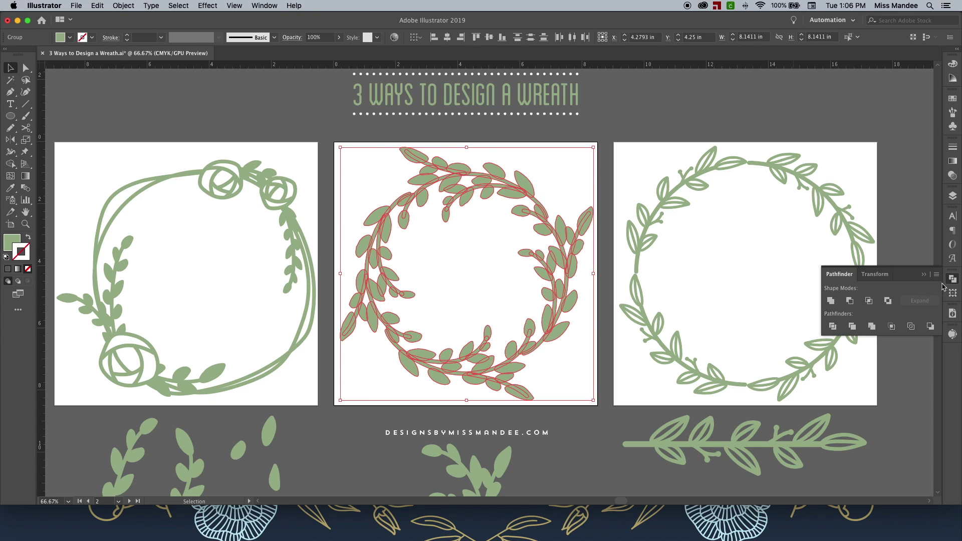
left_click(831, 300)
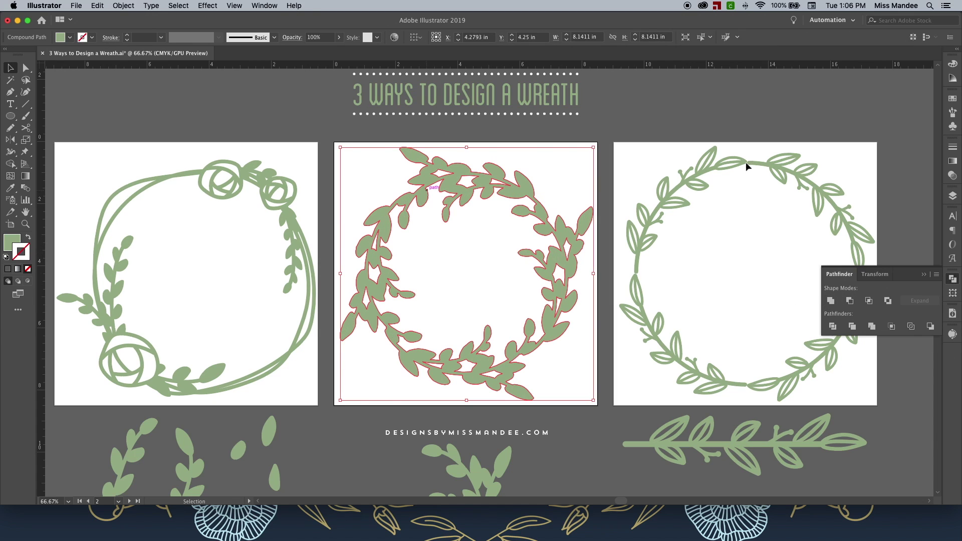
left_click(952, 195)
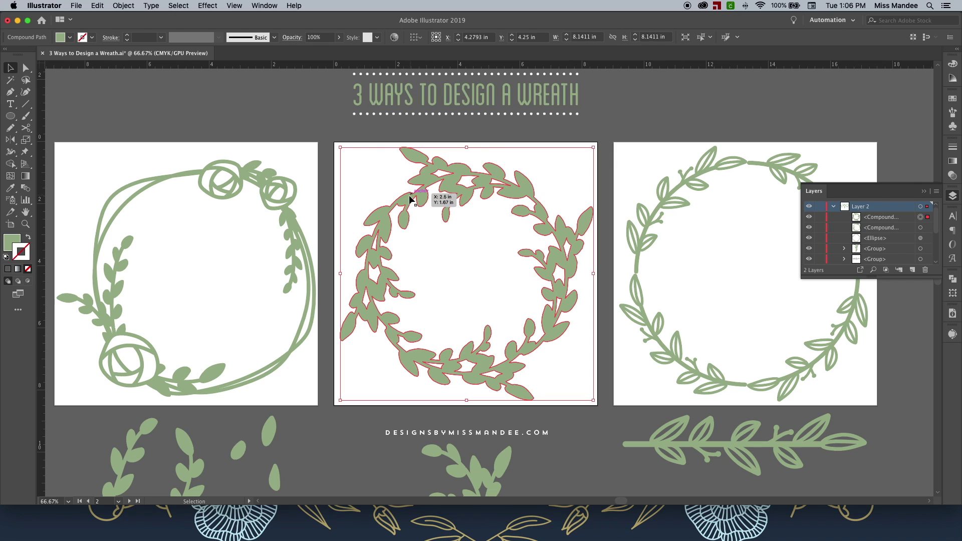
left_click(494, 235)
left_click(501, 192)
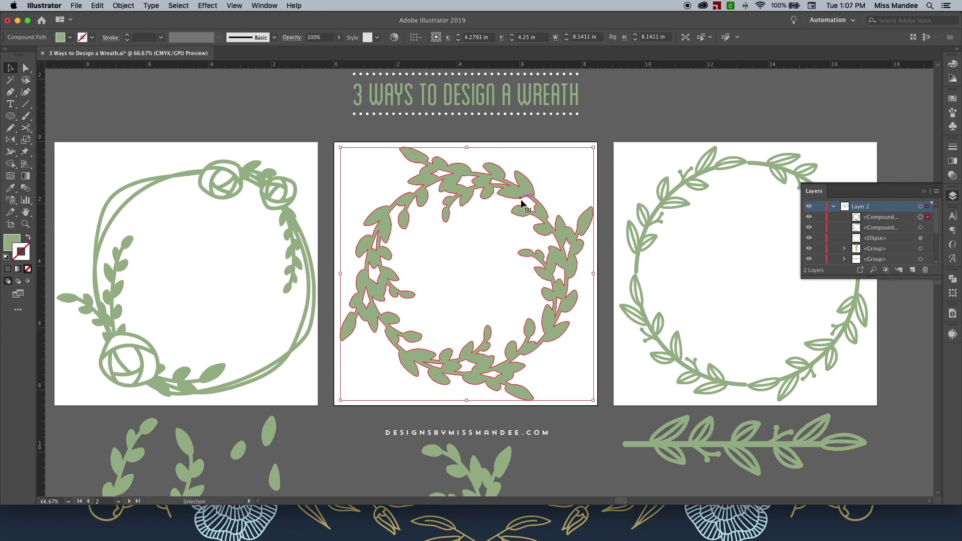
scroll(447, 229, "right", 1)
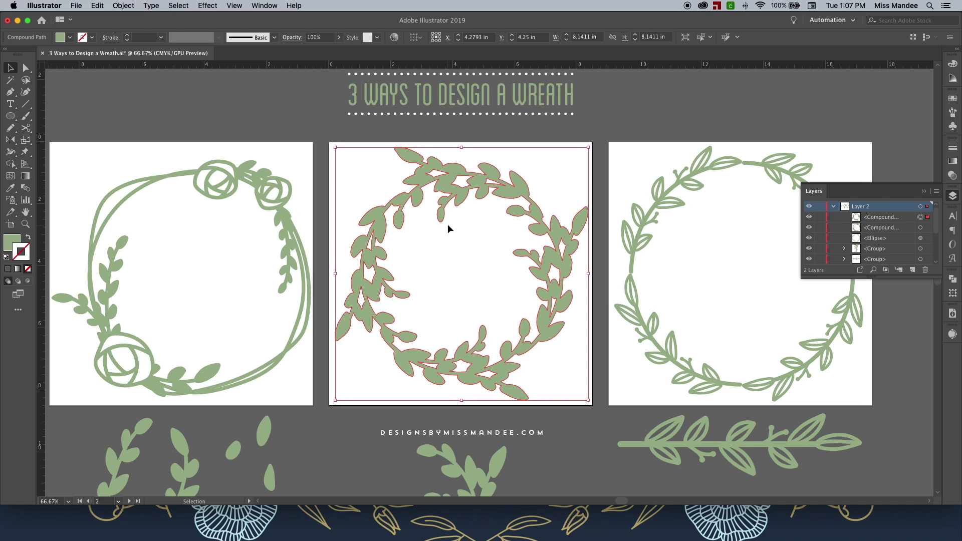
scroll(447, 228, "right", 10)
- Outline the stroke of the third wreath's circular stem ring
left_click(480, 226)
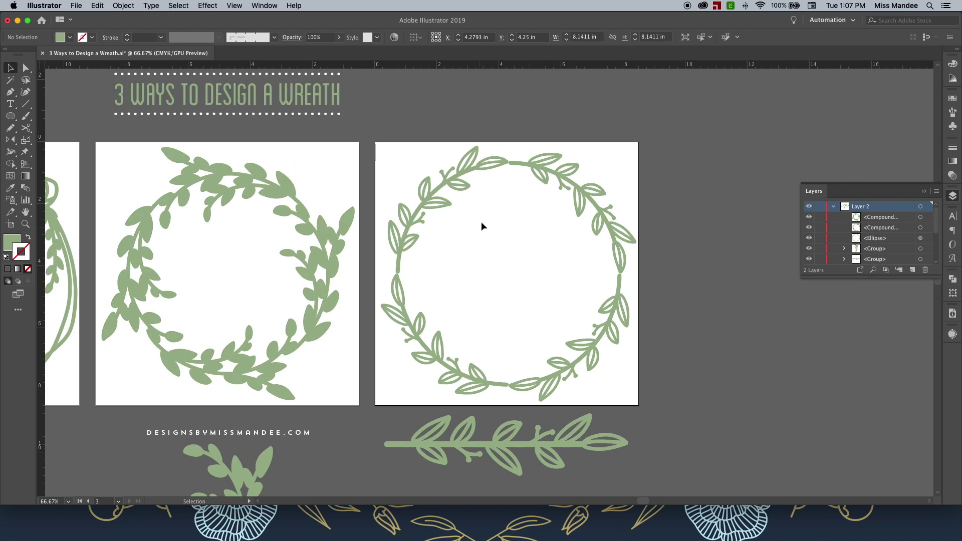
left_click(484, 167)
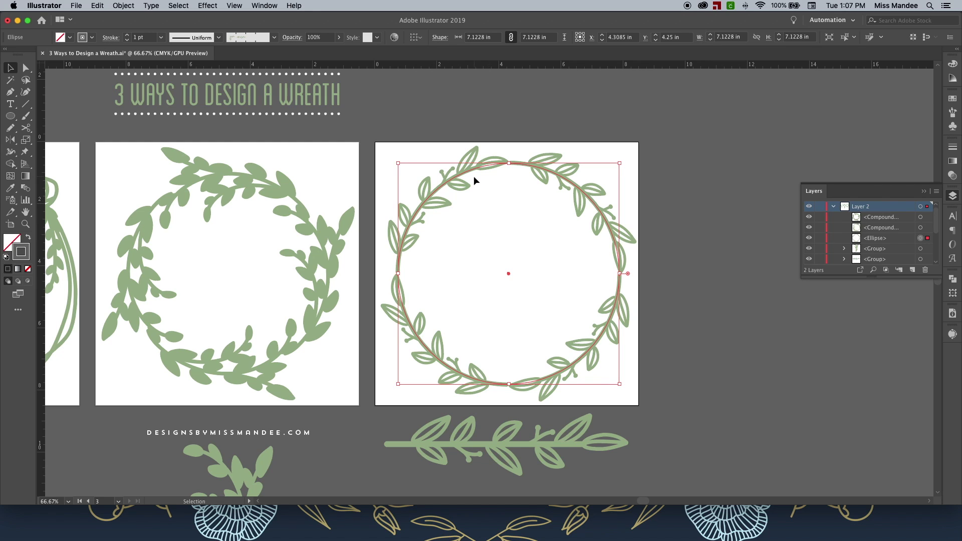
left_click(125, 6)
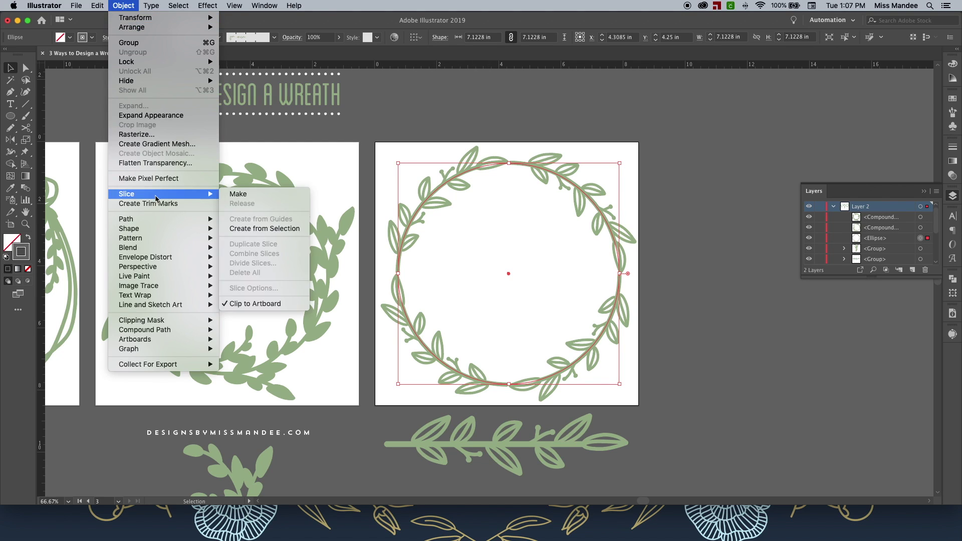
mouse_move(160, 220)
left_click(274, 244)
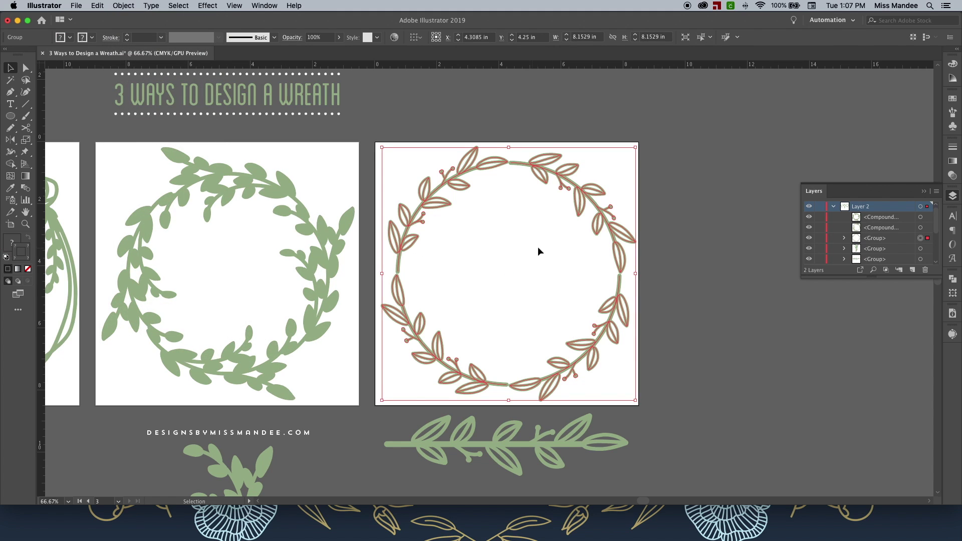
- Select the whole third wreath group and outline all its leaf strokes
left_click(537, 247)
left_click(496, 164)
left_click(123, 5)
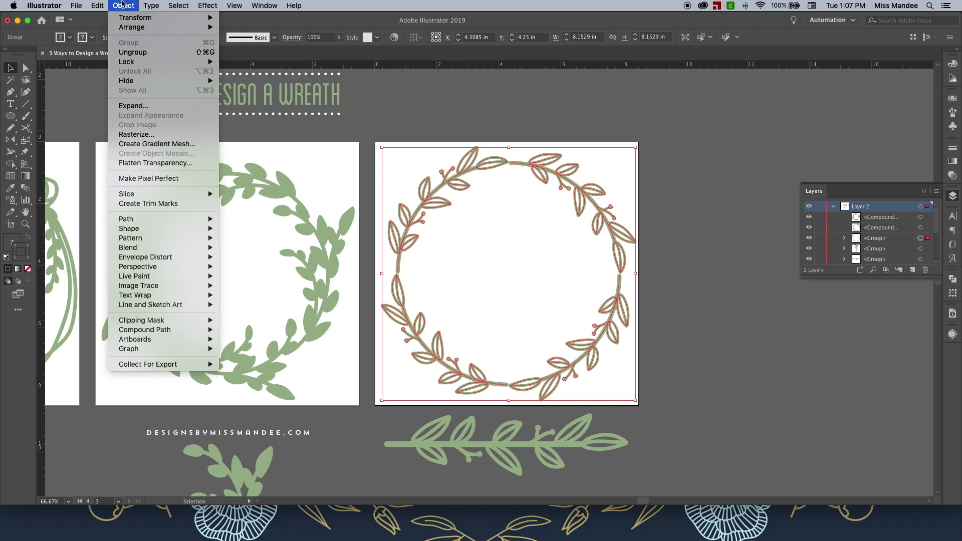
mouse_move(163, 219)
left_click(257, 244)
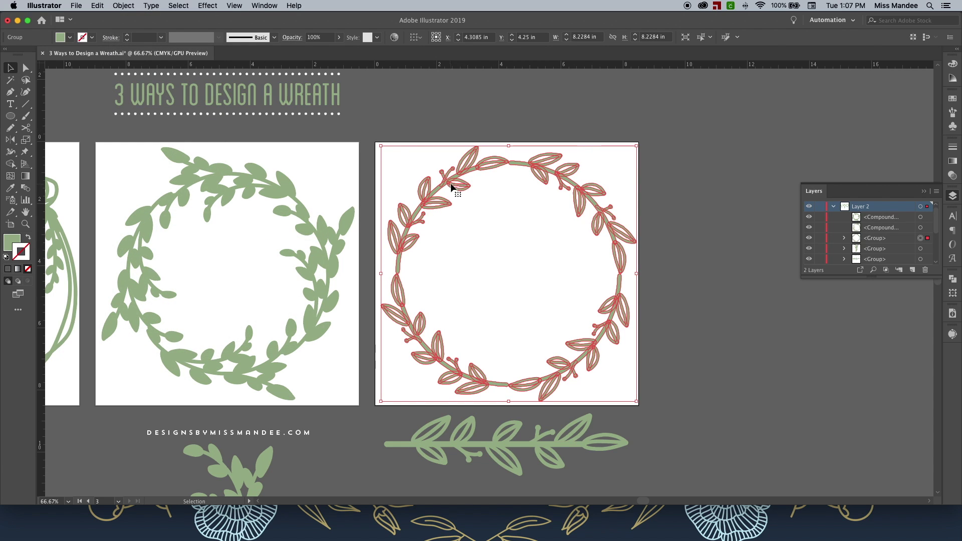
left_click(503, 248)
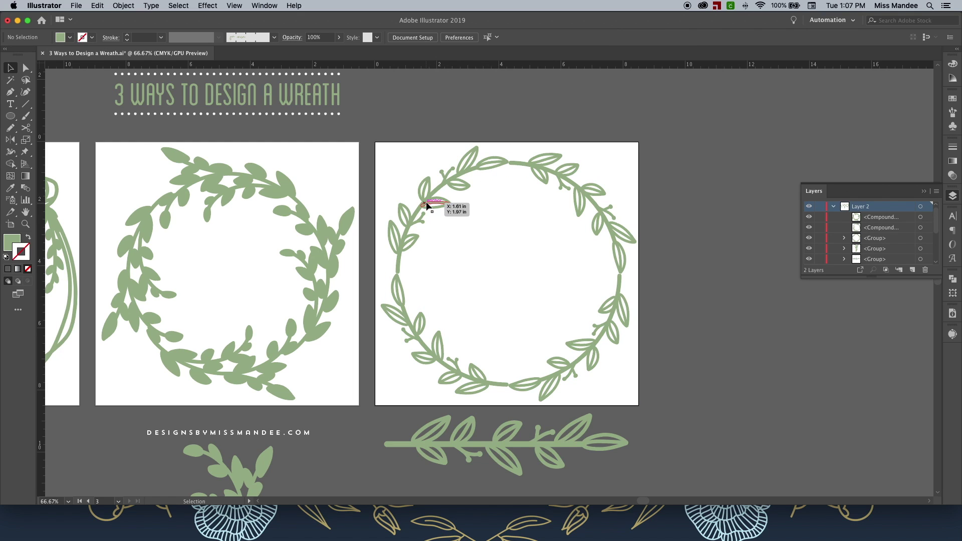
- Ungroup the third wreath and scale the top-left branch to 105% uniformly
left_click(435, 203)
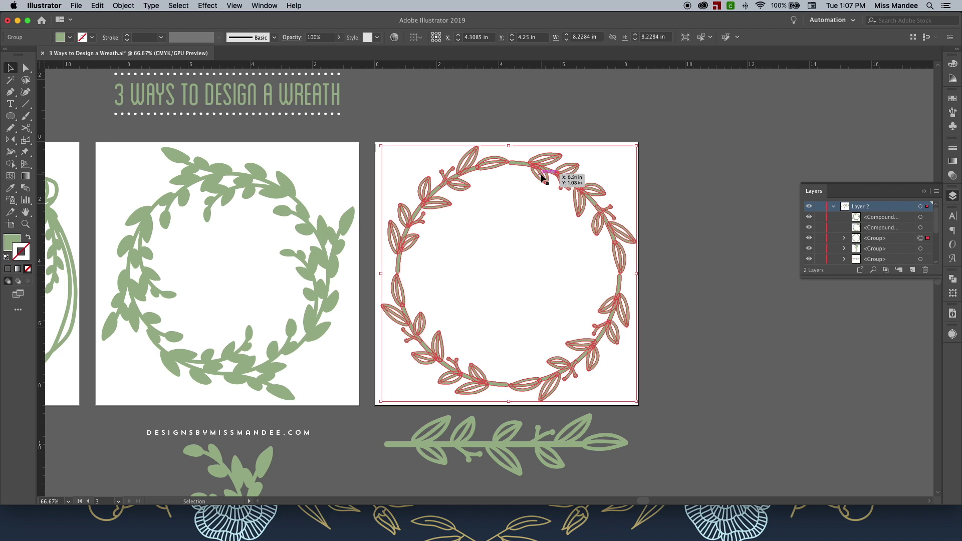
key("super+shift+g")
left_click(519, 219)
left_click(471, 164)
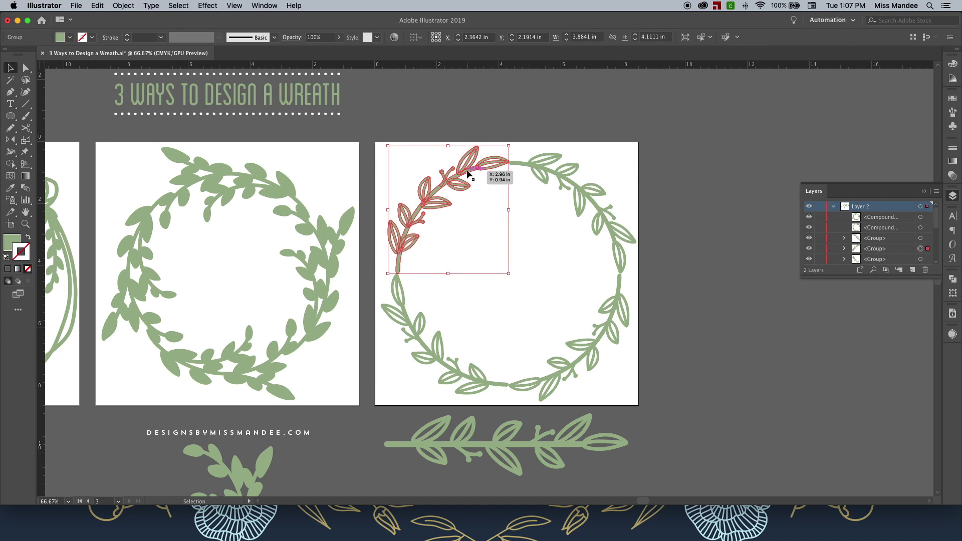
right_click(466, 173)
mouse_move(517, 272)
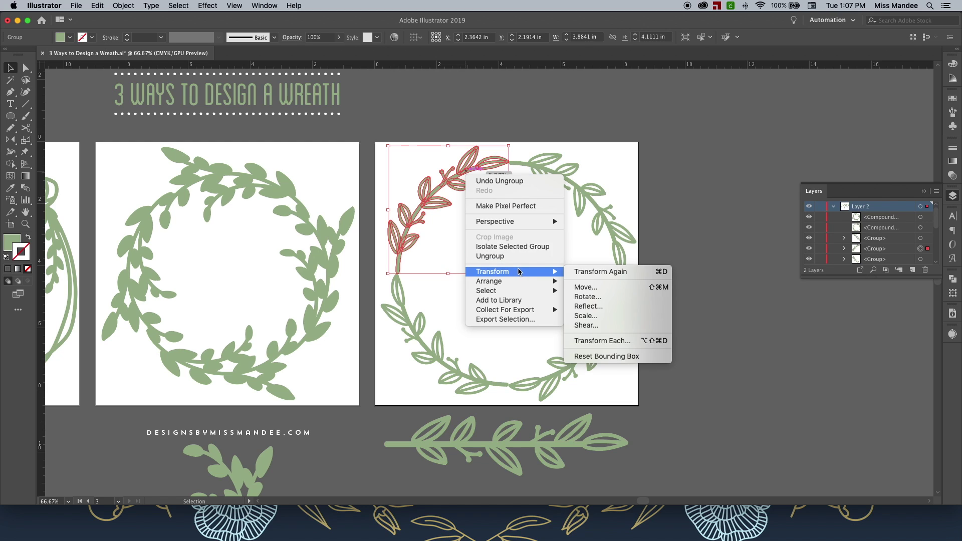
left_click(619, 315)
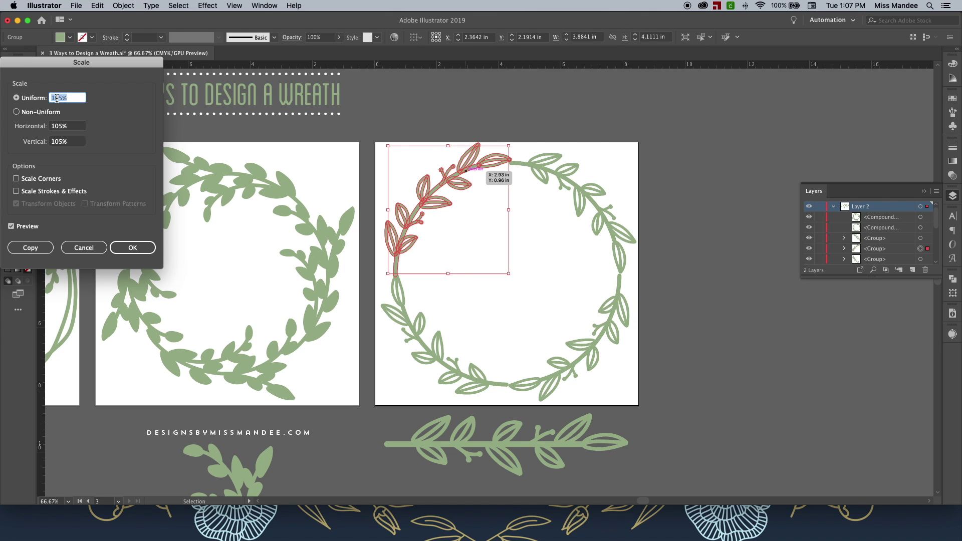
left_click(136, 247)
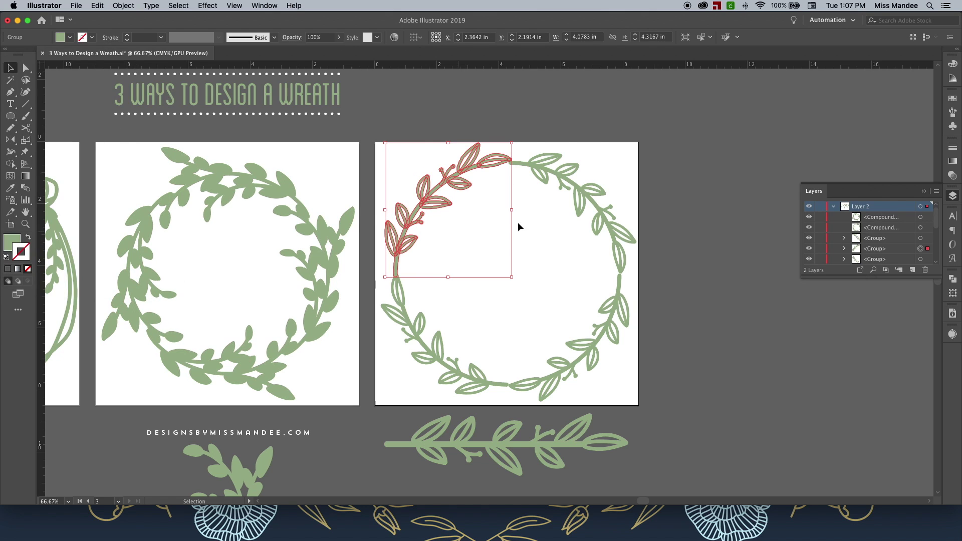
- Scale the top-right and bottom-right branches to 105% as well
left_click(545, 175)
right_click(544, 174)
mouse_move(621, 272)
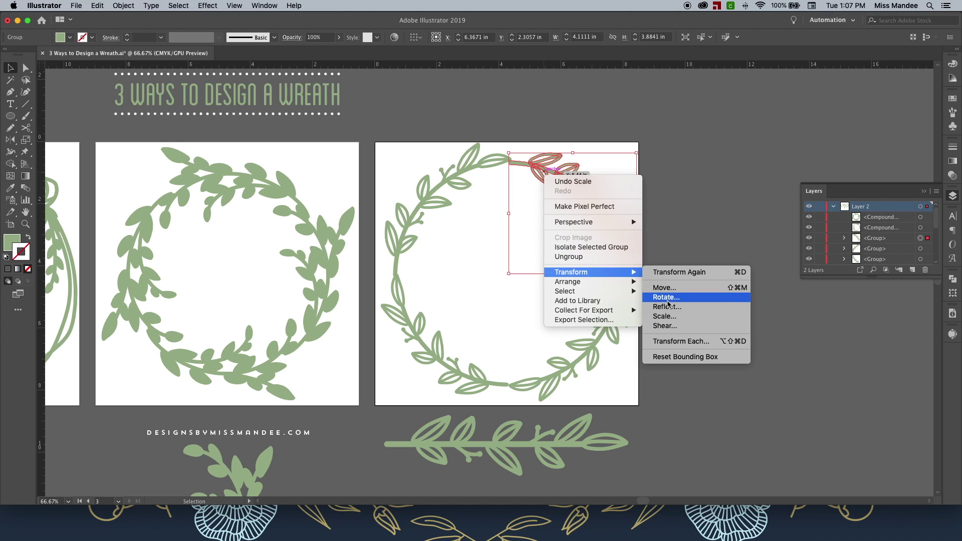
left_click(666, 315)
key("alt+Return")
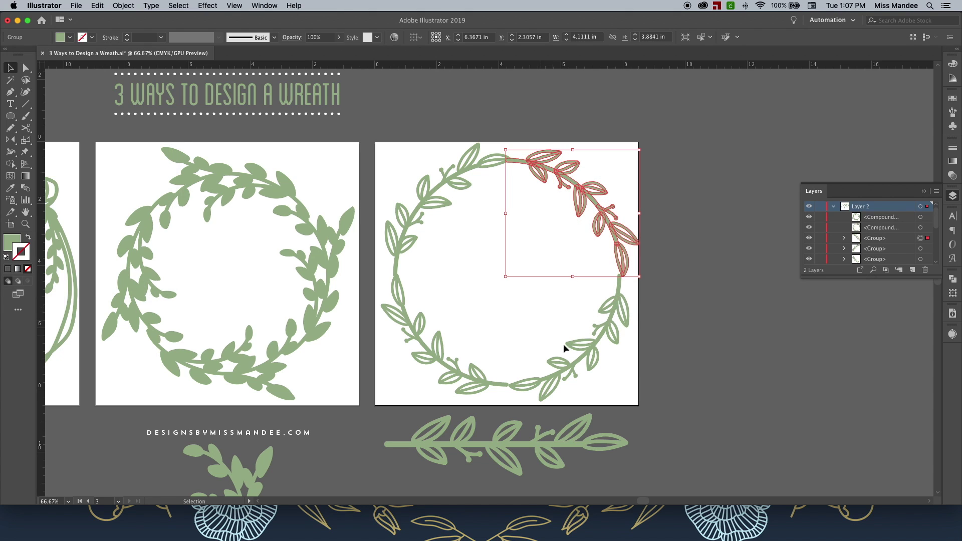
right_click(601, 335)
mouse_move(661, 435)
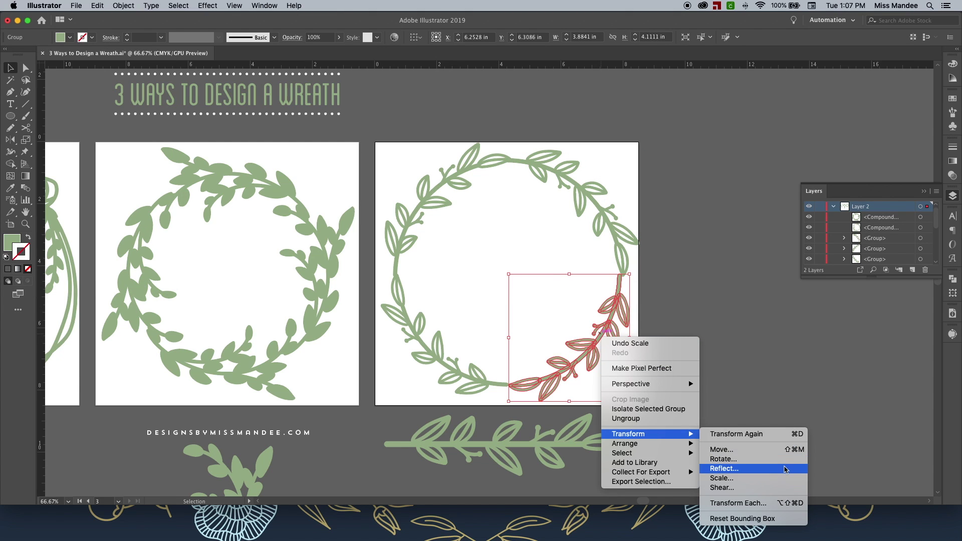
left_click(772, 480)
key("Return")
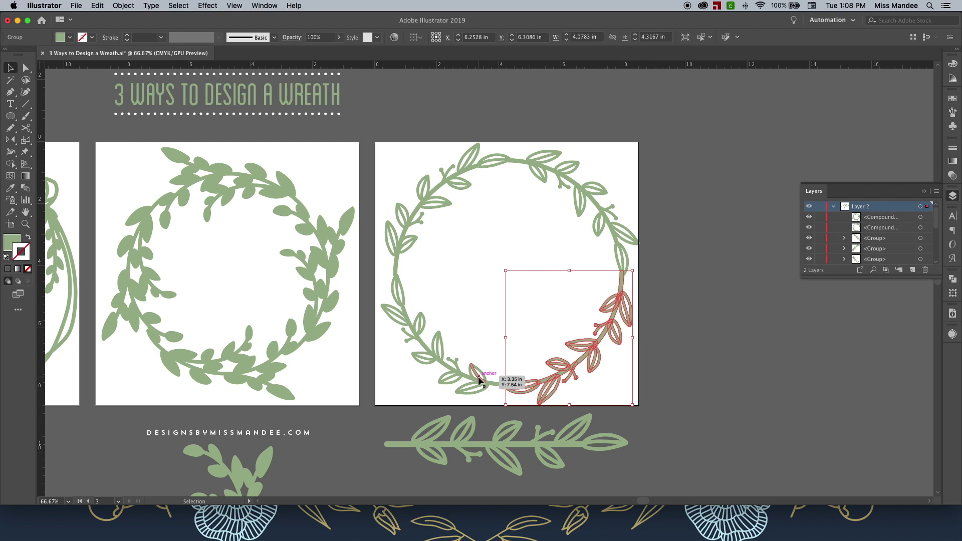
- Enlarge the bottom-left branch the same way, then select the whole wreath
left_click_drag(478, 381, 460, 368)
right_click(460, 368)
mouse_move(526, 464)
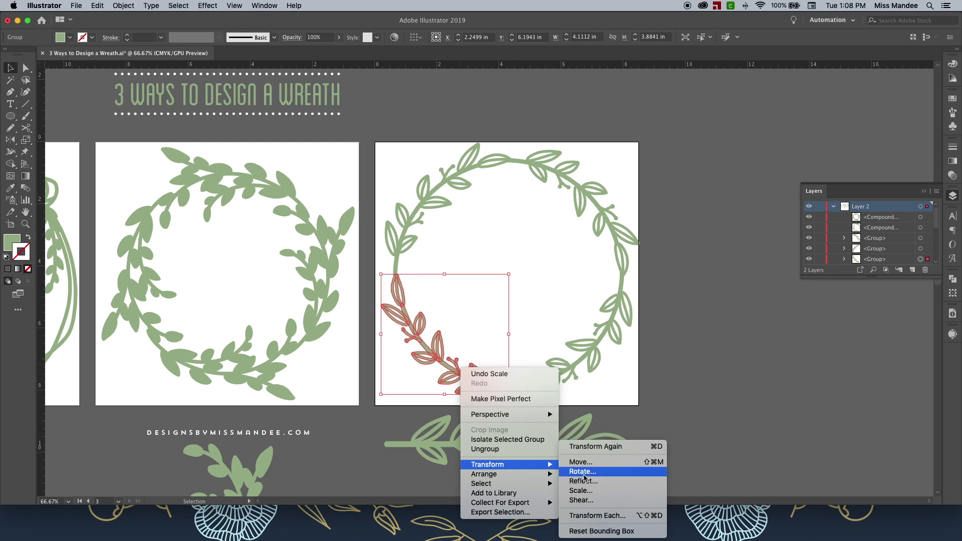
left_click(588, 490)
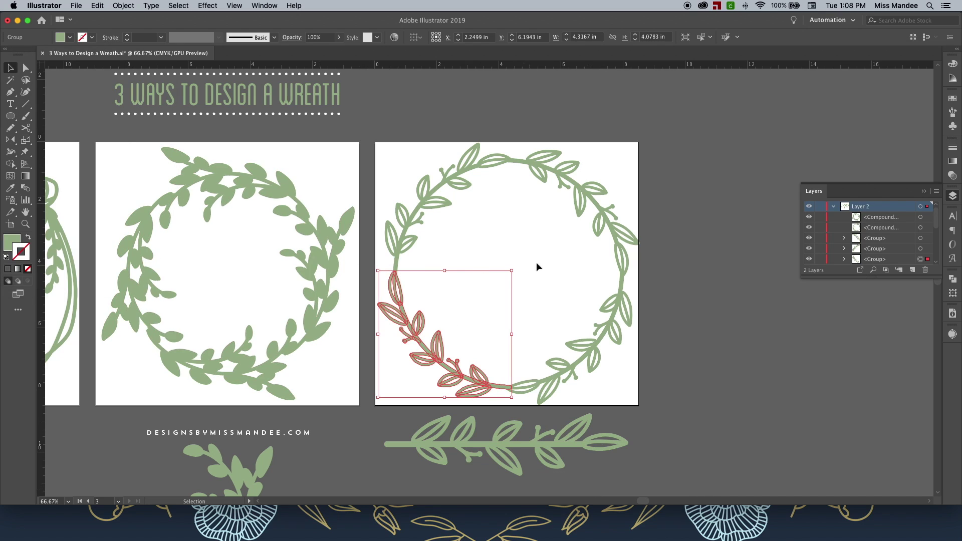
left_click(407, 283)
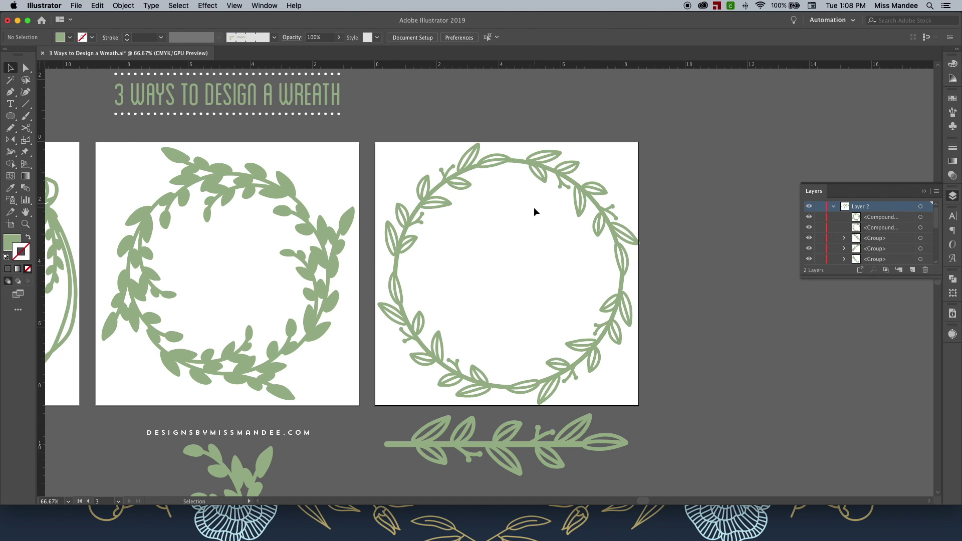
left_click_drag(389, 168, 632, 336)
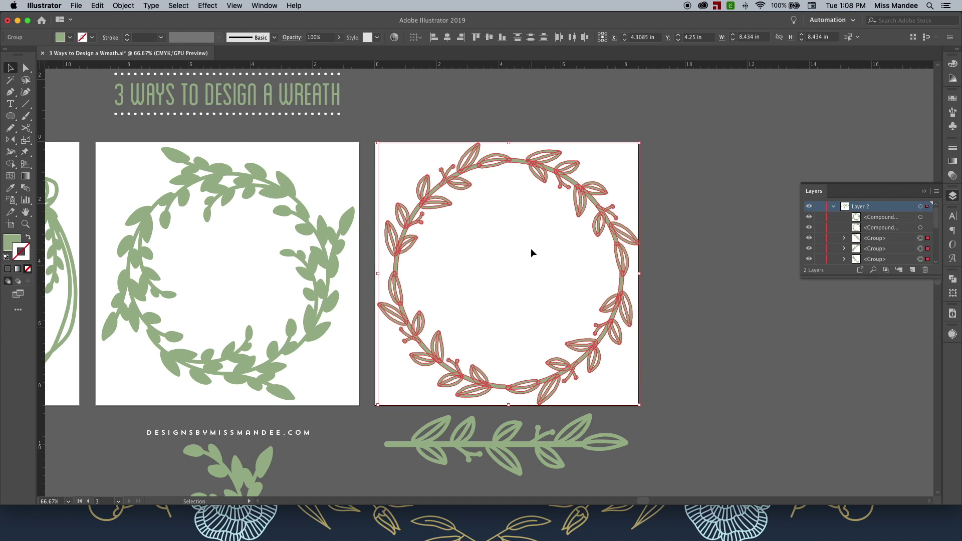
- Unite all the third wreath's branches into one compound path with Pathfinder
left_click(952, 279)
left_click(830, 300)
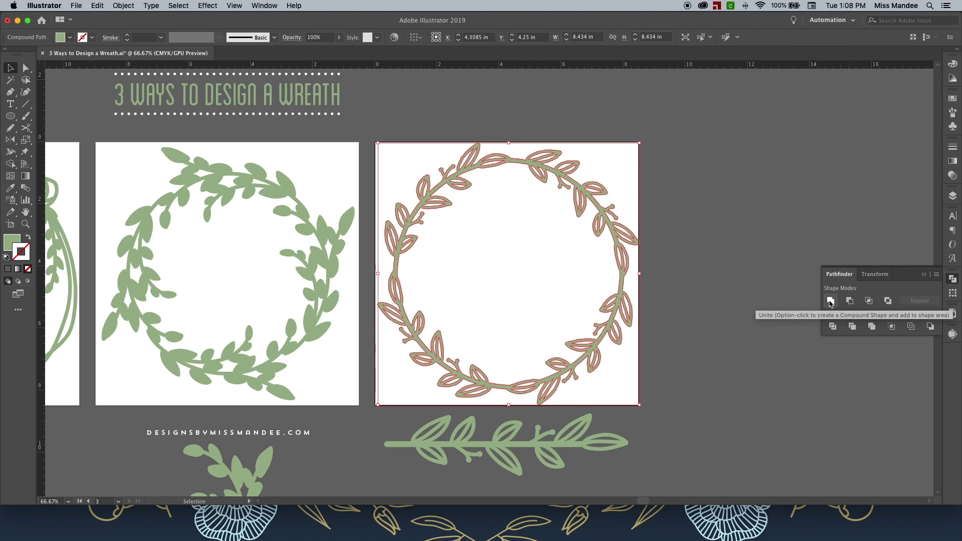
left_click(954, 194)
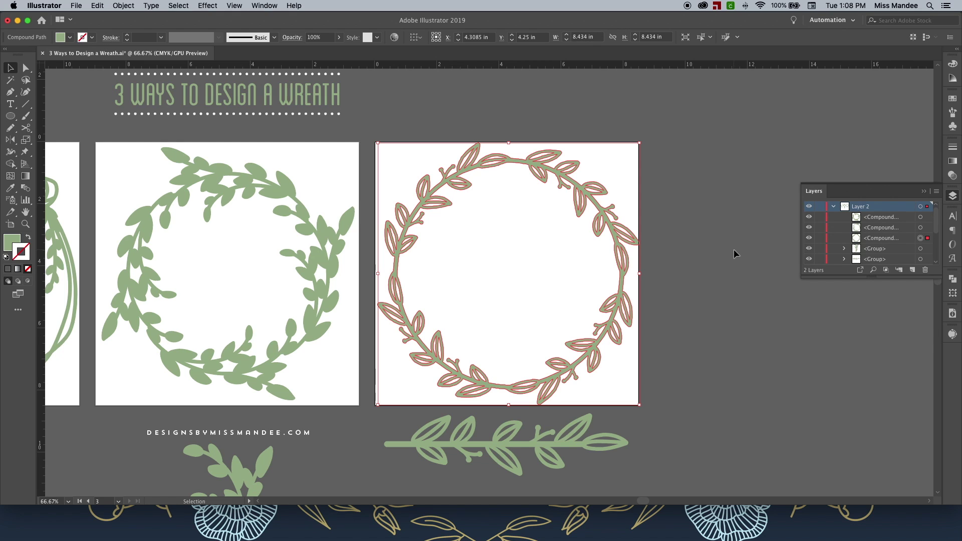
left_click(706, 244)
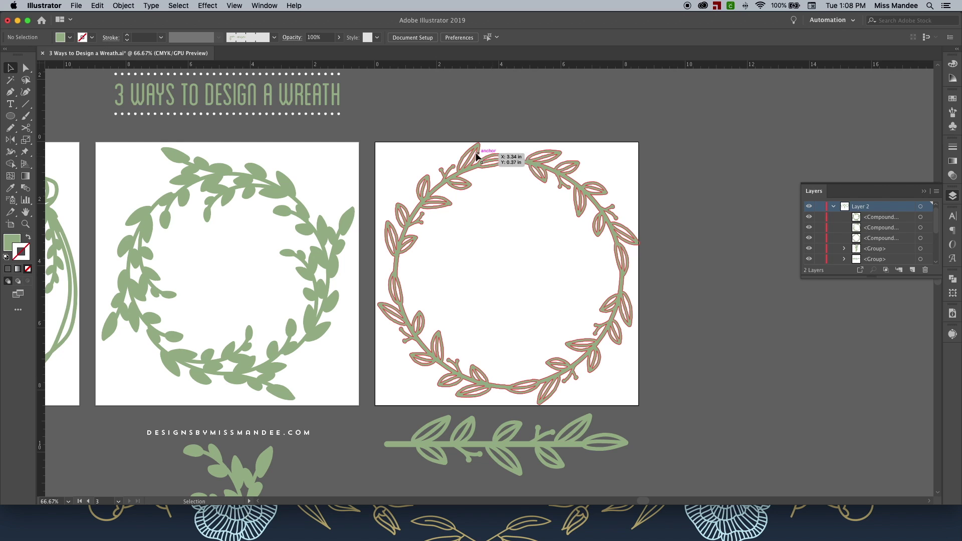
- Drag the third wreath off its artboard to check it moves as one piece
left_click_drag(432, 199, 606, 132)
left_click(832, 367)
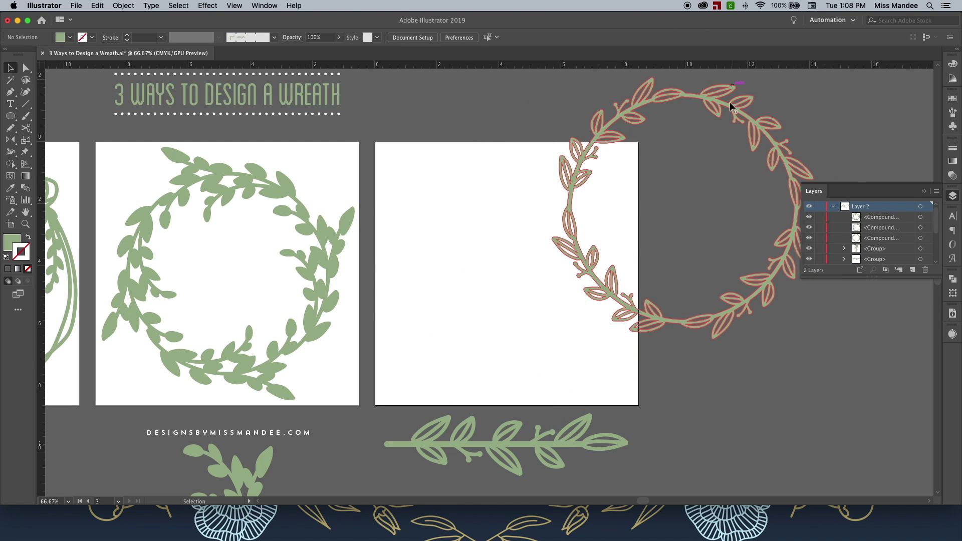
left_click_drag(798, 172, 603, 187)
- Test-move the rose wreath, undo it back onto its artboard, and zoom out to 33.33%
scroll(602, 182, "left", 5)
scroll(602, 183, "left", 10)
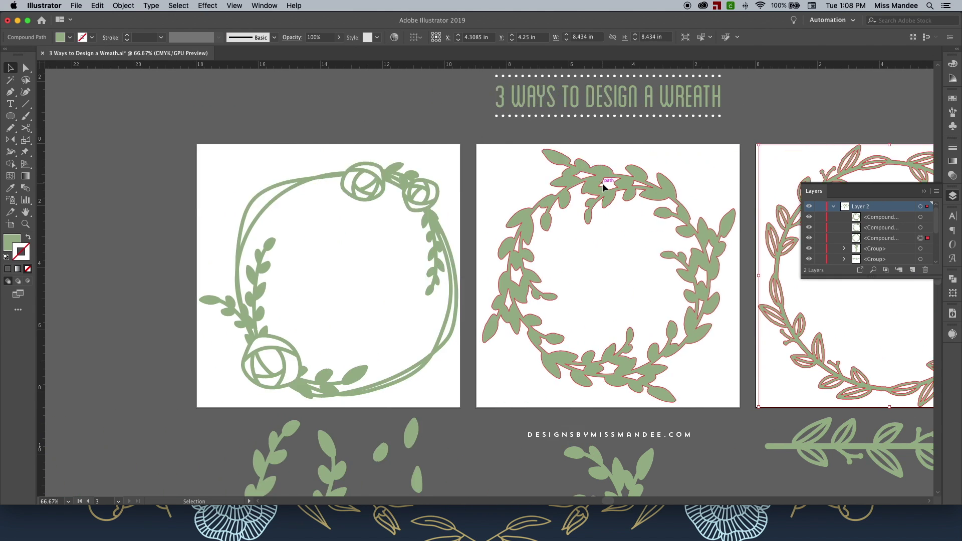
left_click_drag(516, 215, 229, 174)
left_click(421, 115)
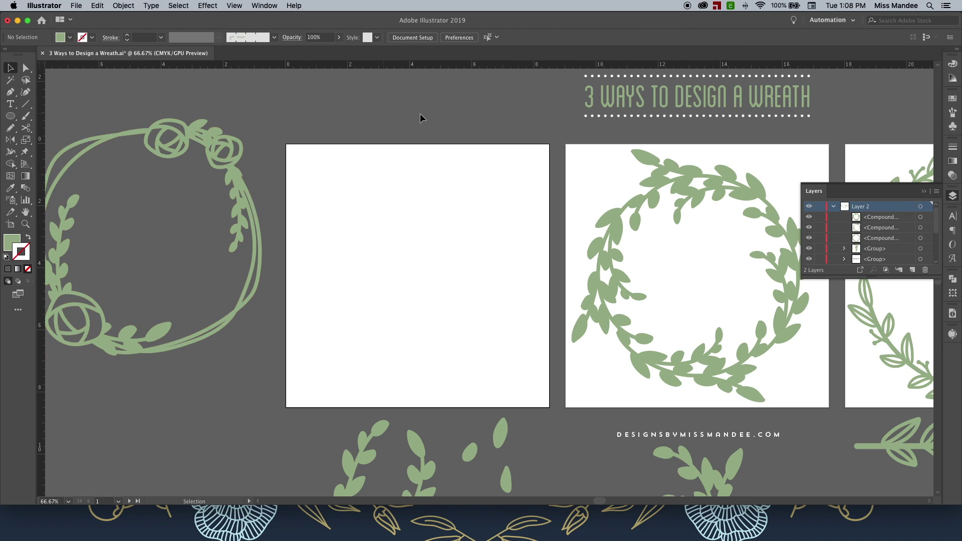
key("super+z")
left_click(430, 117)
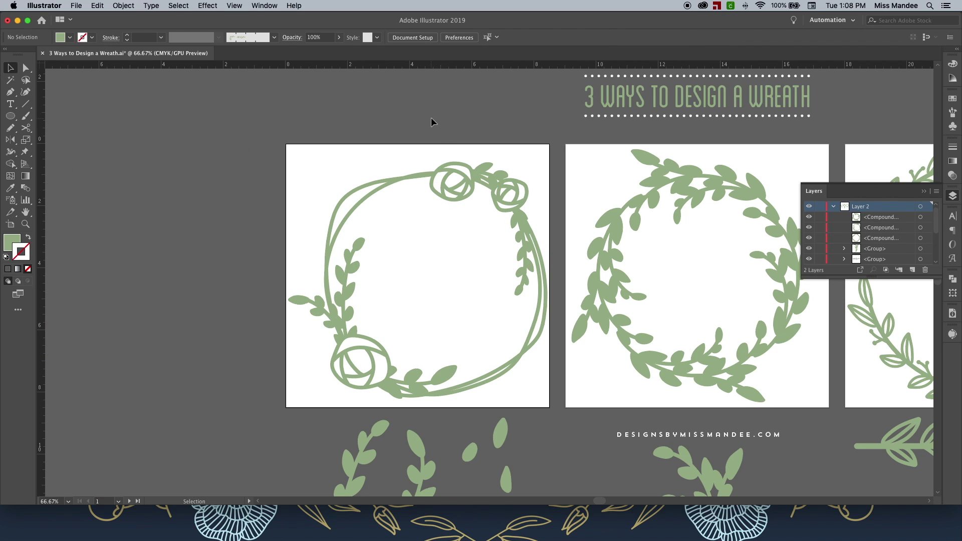
key("super+minus")
key("super+minus")
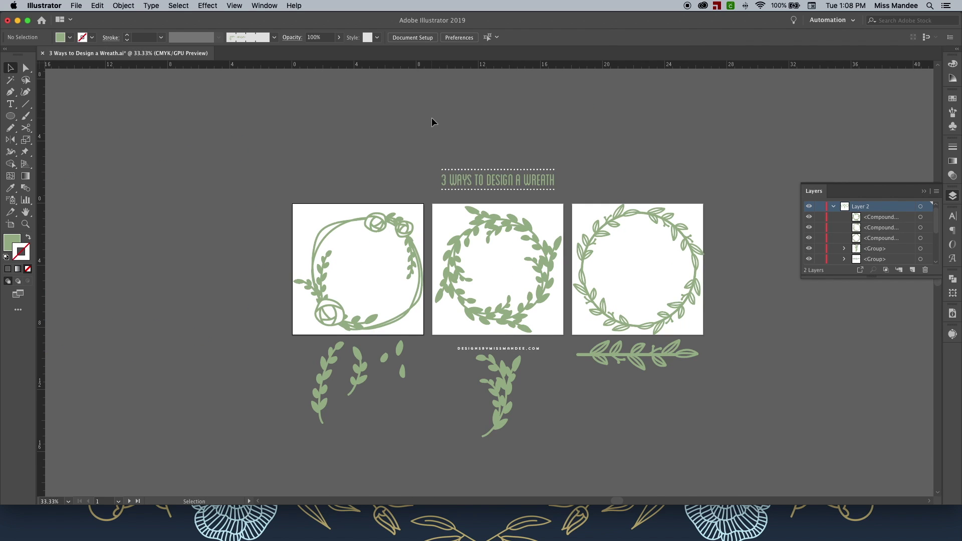